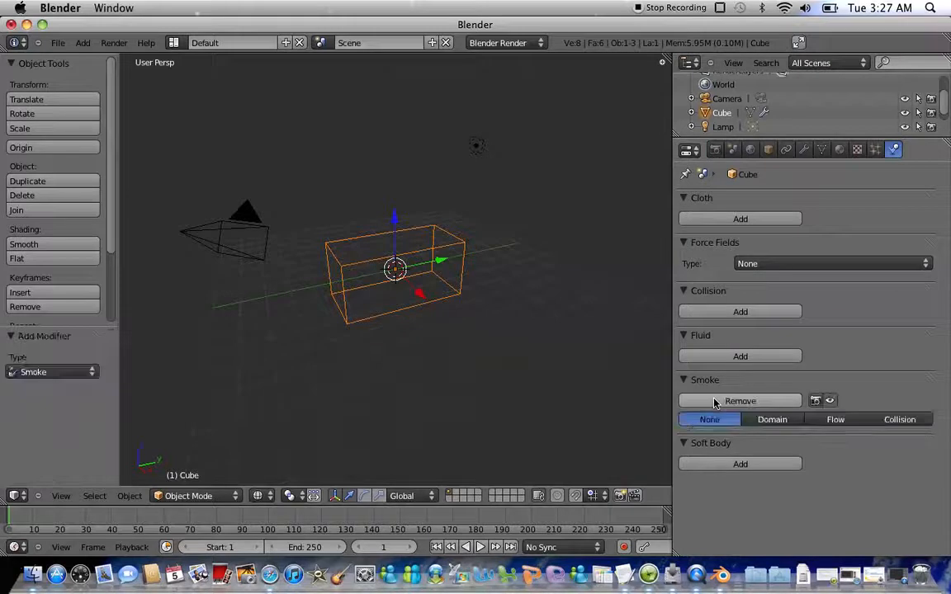
# Step: Set the cube's smoke type to Domain with 64 resolution divisions
pyautogui.click(763, 422)
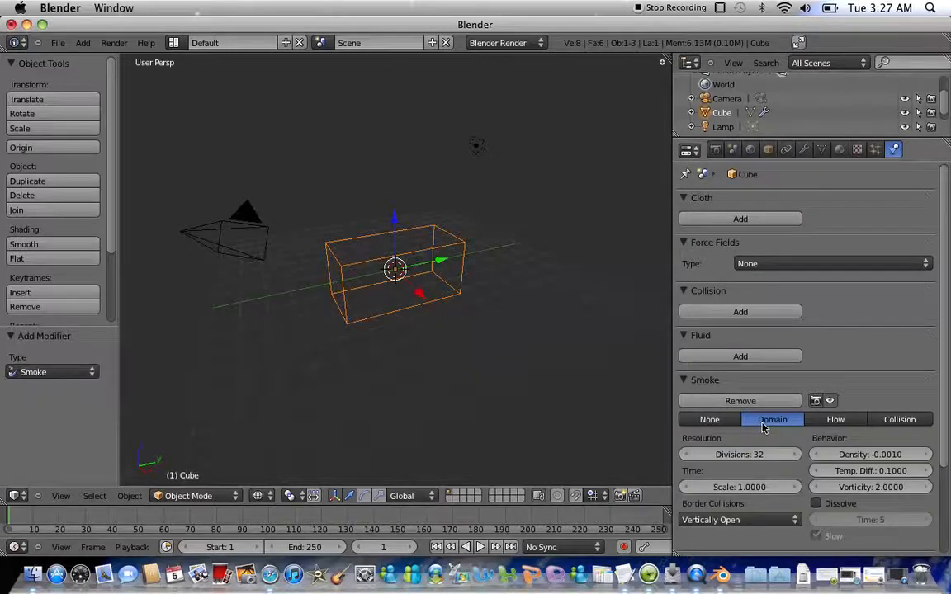
pyautogui.click(747, 454)
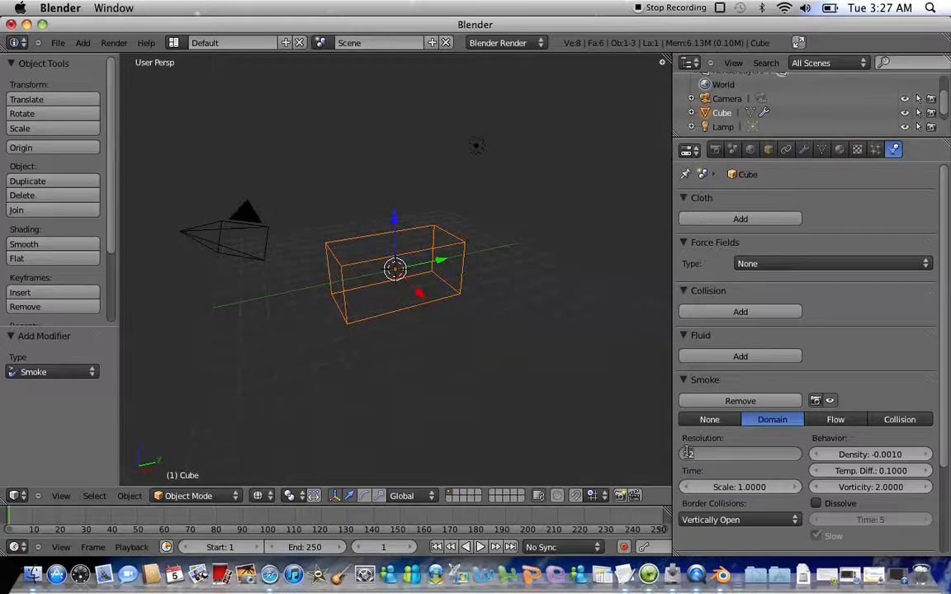
pyautogui.press('BackSpace')
pyautogui.write('64')
pyautogui.press('Return')
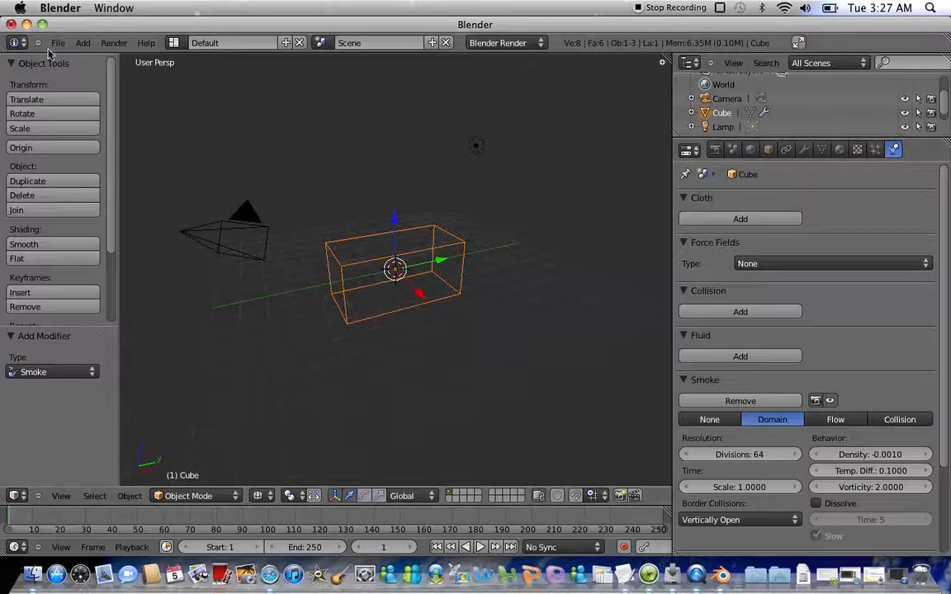
# Step: Add a plane mesh and lower it about 1.37 units along Z to the floor of the domain box
pyautogui.click(82, 43)
pyautogui.moveTo(93, 57)
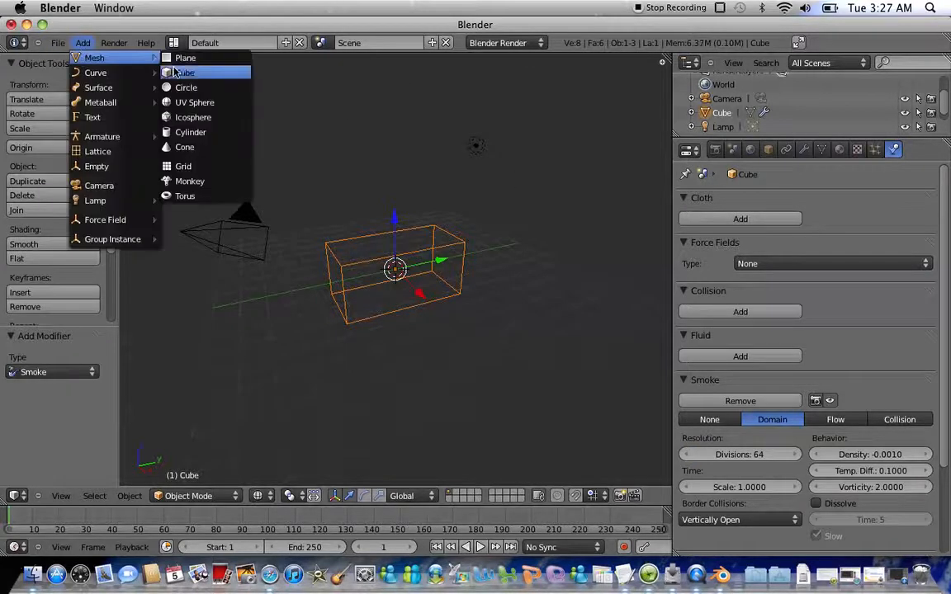
pyautogui.click(162, 58)
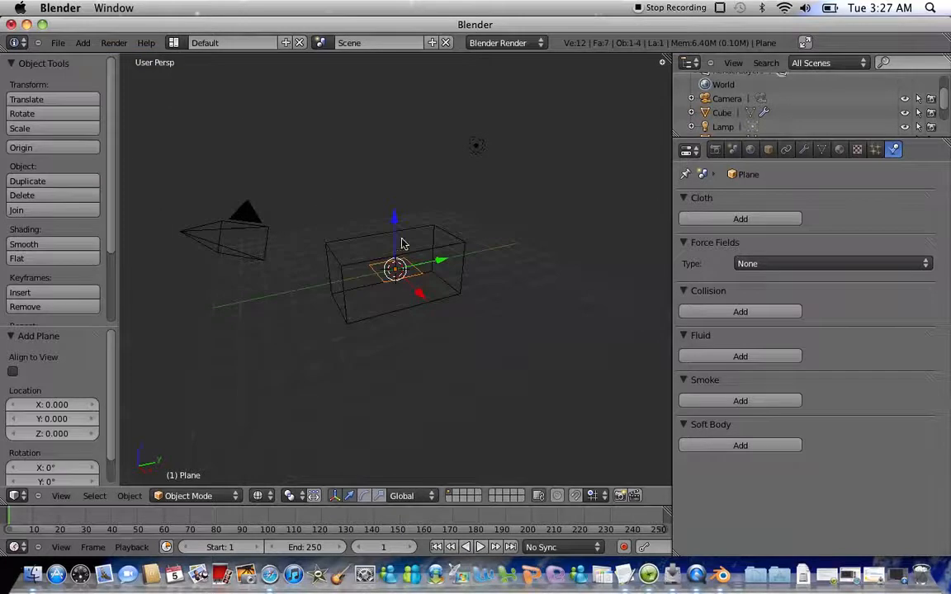
pyautogui.moveTo(397, 223); pyautogui.dragTo(394, 252)
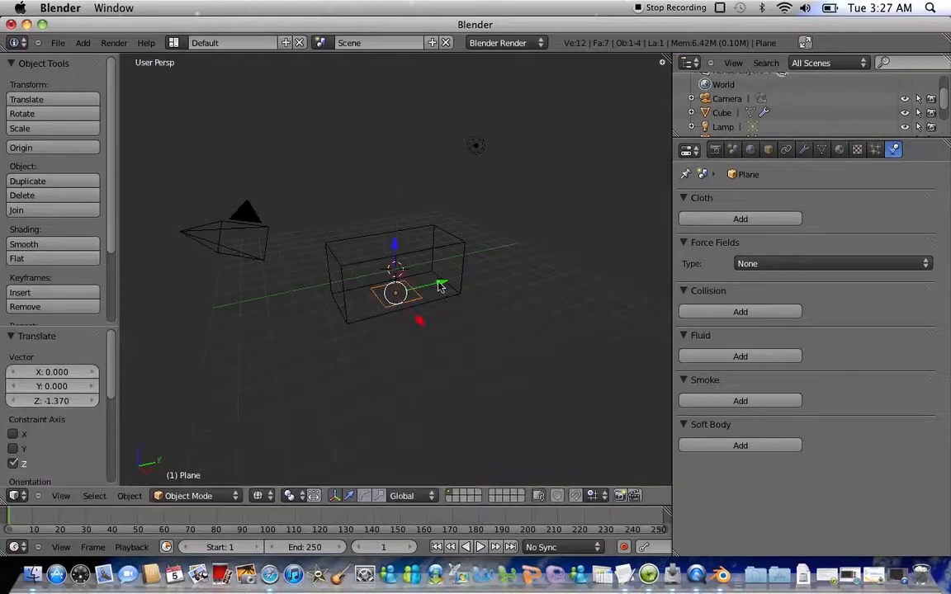
# Step: Move the plane about -1.4 units along Y and scale it down to about 0.63
pyautogui.moveTo(441, 287); pyautogui.dragTo(415, 292)
pyautogui.press('s')
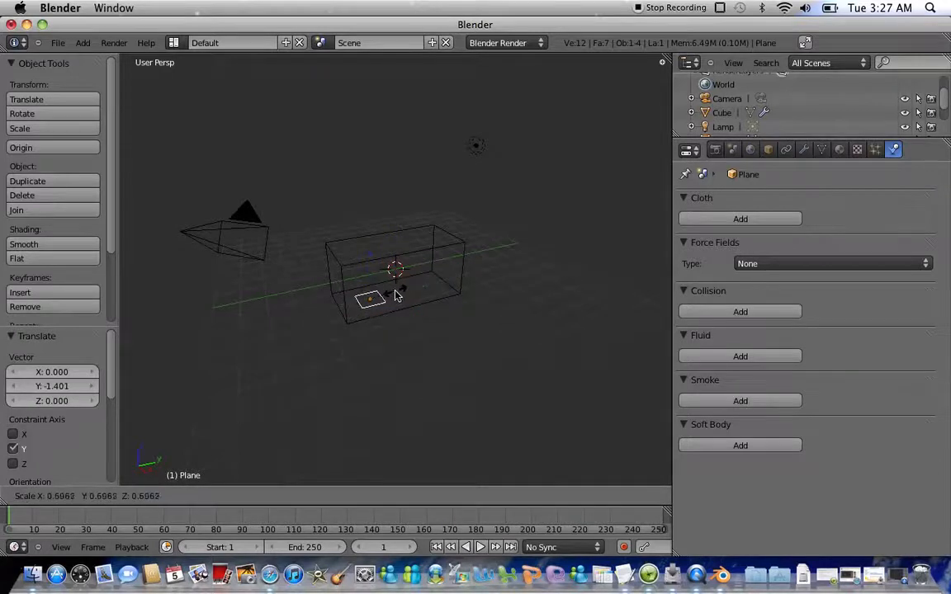
pyautogui.click(398, 296)
# Step: Fine-tune the plane's height at the box floor and shift it about -0.73 units along Y toward the box's end
pyautogui.keyDown('shift'); pyautogui.scroll(-6, 377, 336); pyautogui.keyUp('shift')
pyautogui.scroll(4, 377, 336)
pyautogui.scroll(-2, 377, 336)
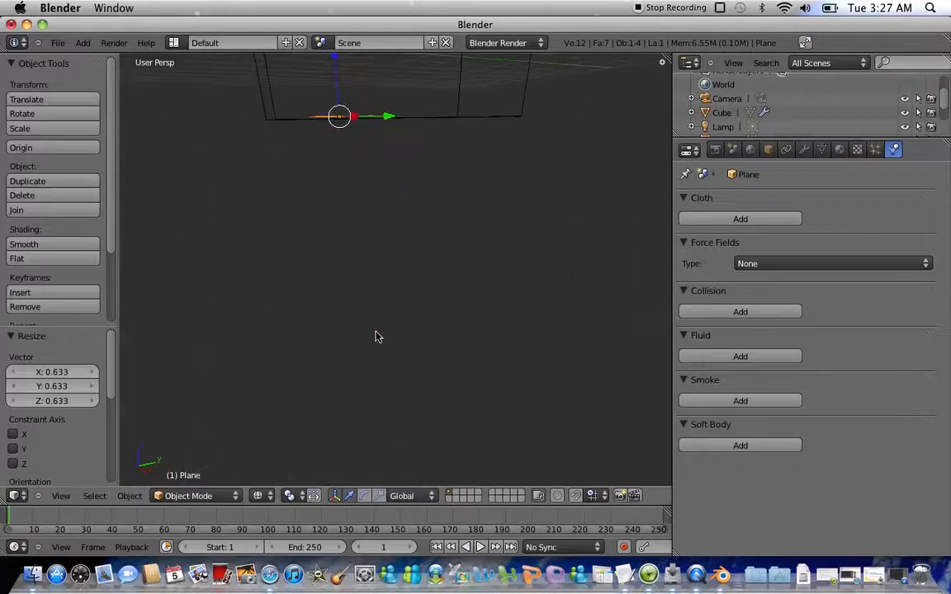
pyautogui.scroll(4, 377, 336)
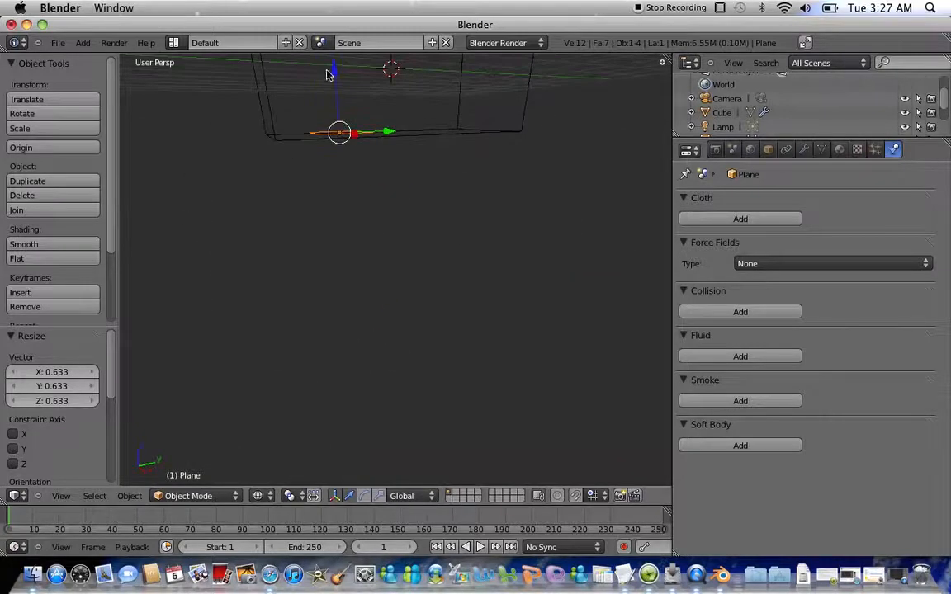
pyautogui.moveTo(336, 76); pyautogui.dragTo(338, 71)
pyautogui.moveTo(392, 130); pyautogui.dragTo(361, 132)
pyautogui.scroll(2, 359, 135)
pyautogui.scroll(5, 359, 134)
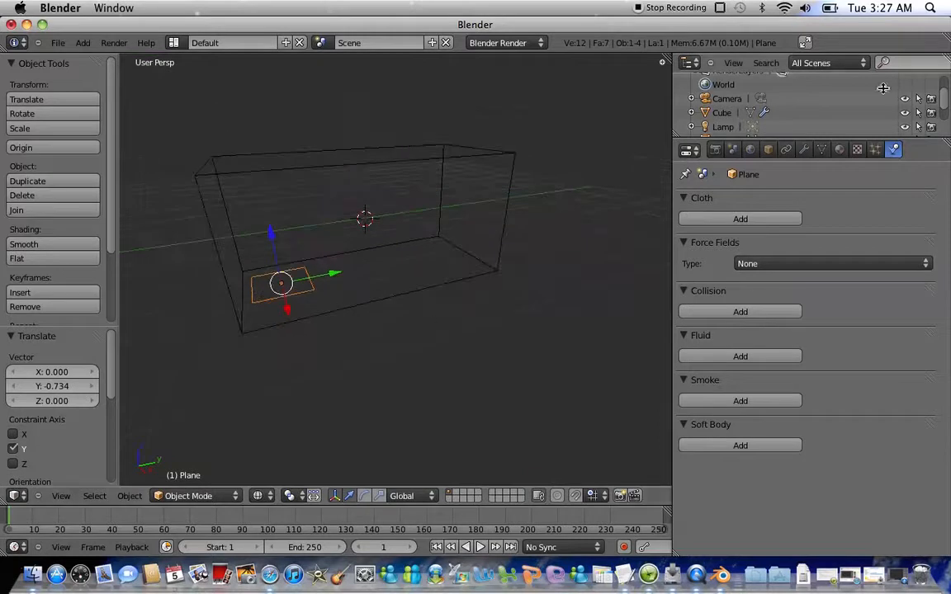
# Step: Add a particle system to the plane with an amount of 100000 and a lifetime of 1
pyautogui.click(877, 150)
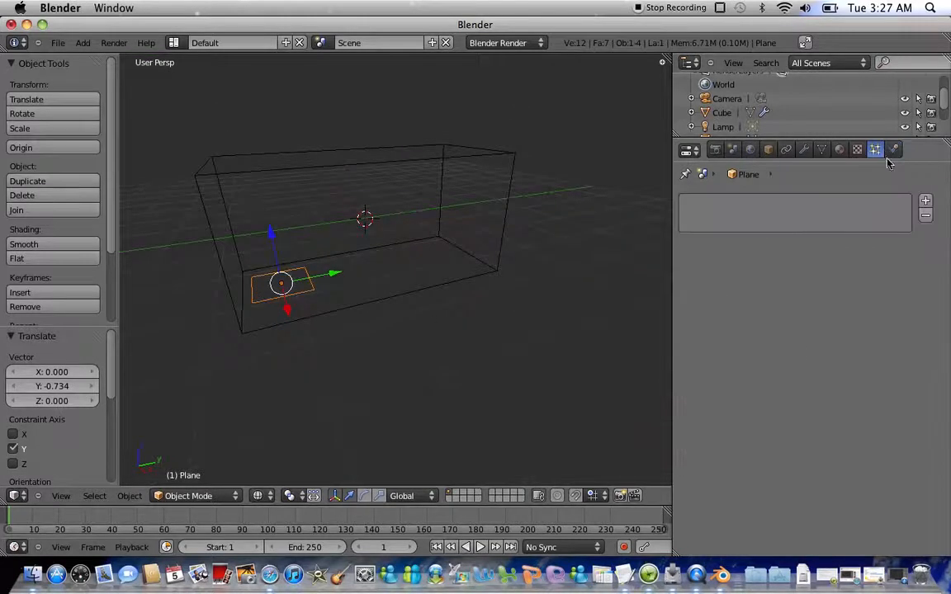
pyautogui.click(926, 203)
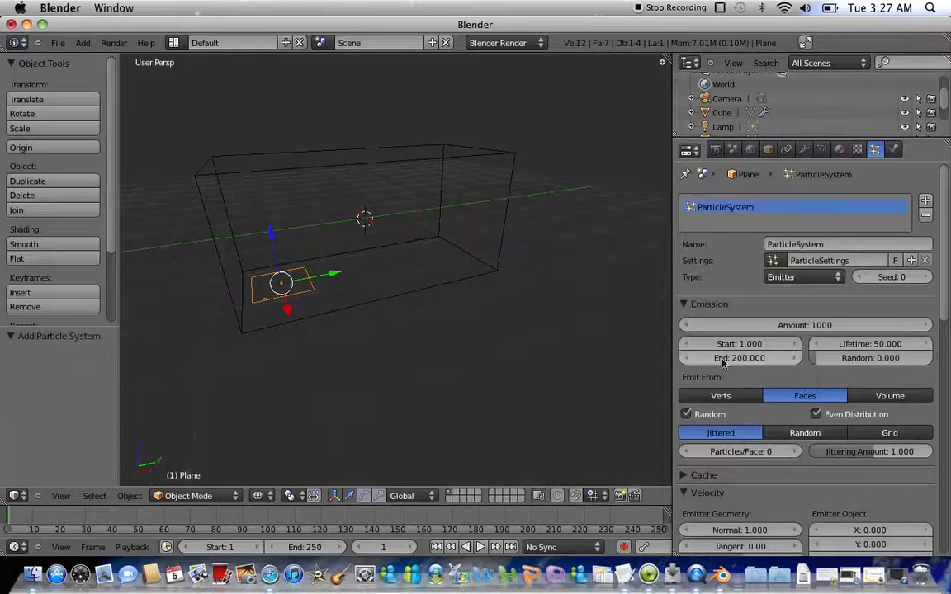
pyautogui.click(746, 326)
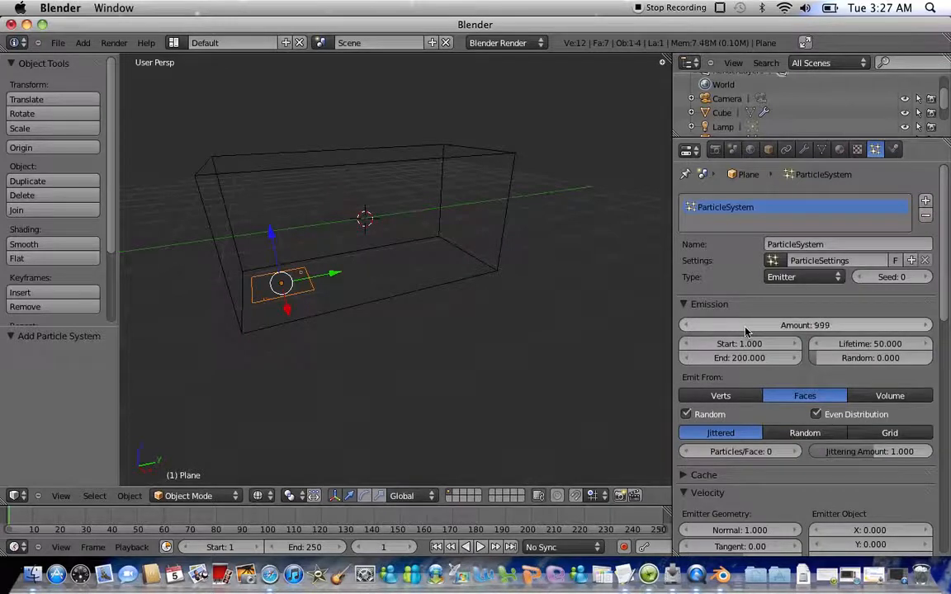
pyautogui.click(830, 324)
pyautogui.write('100000')
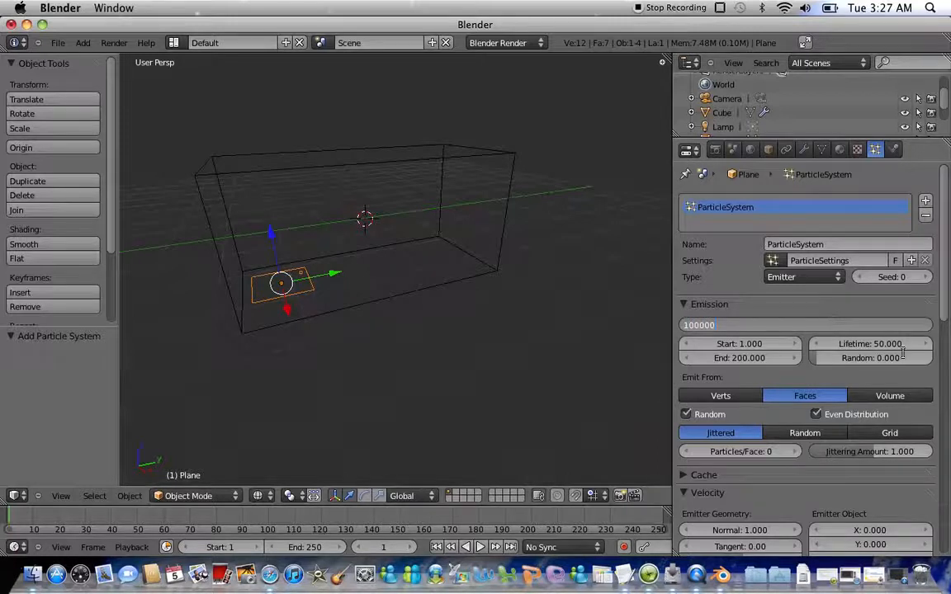
pyautogui.press('Return')
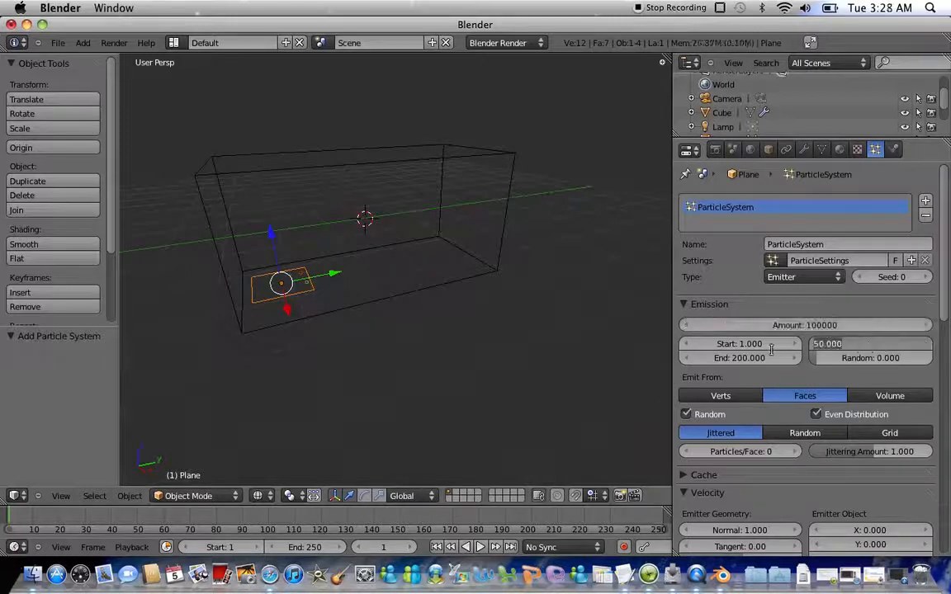
pyautogui.click(865, 345)
pyautogui.press('BackSpace')
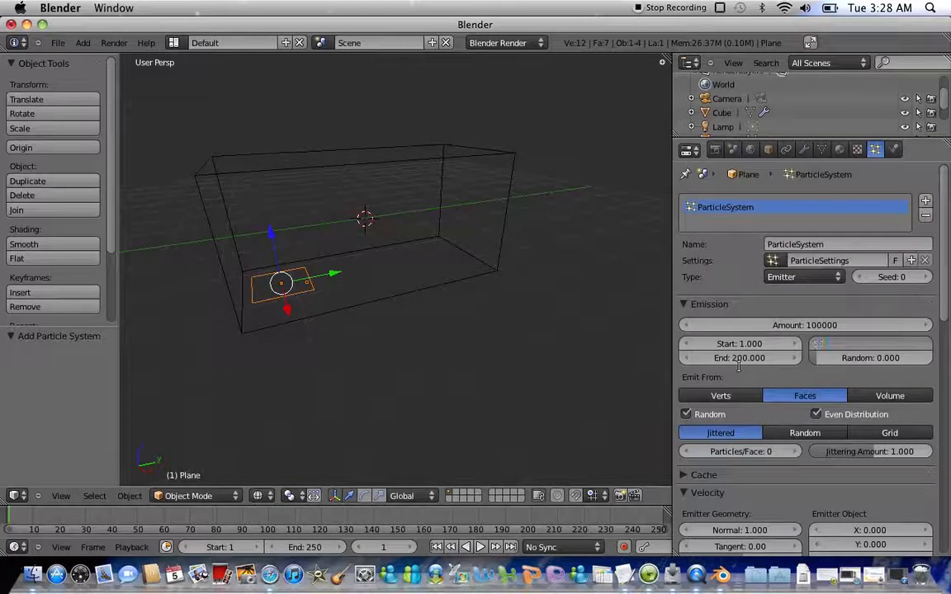
pyautogui.press('Return')
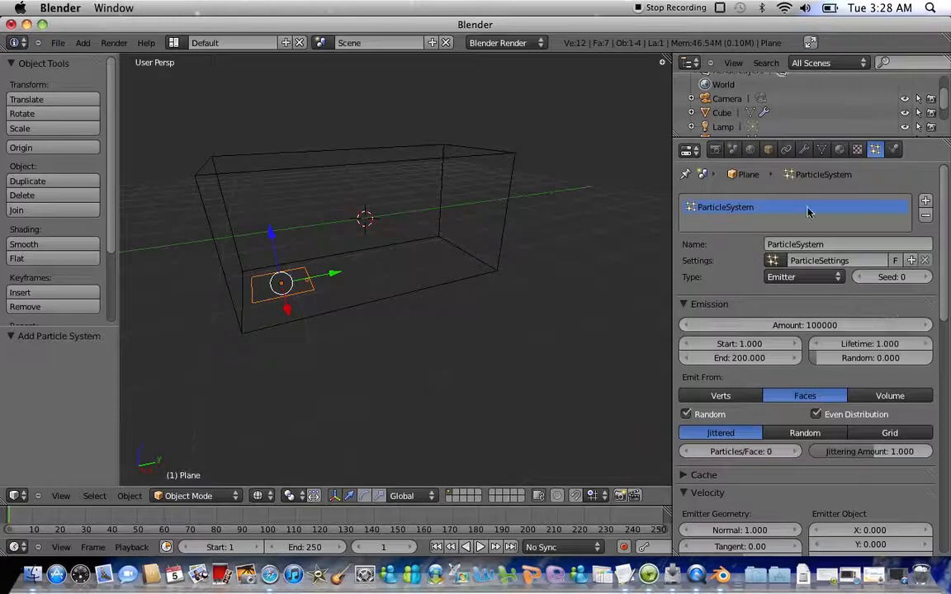
# Step: Add smoke physics to the plane as Flow and enable Initial Velocity
pyautogui.click(893, 151)
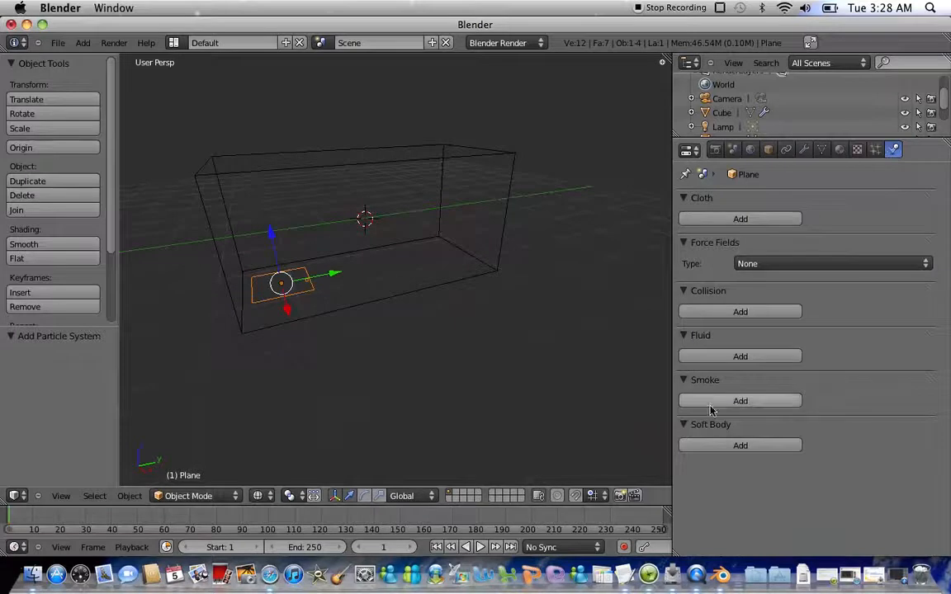
pyautogui.click(710, 403)
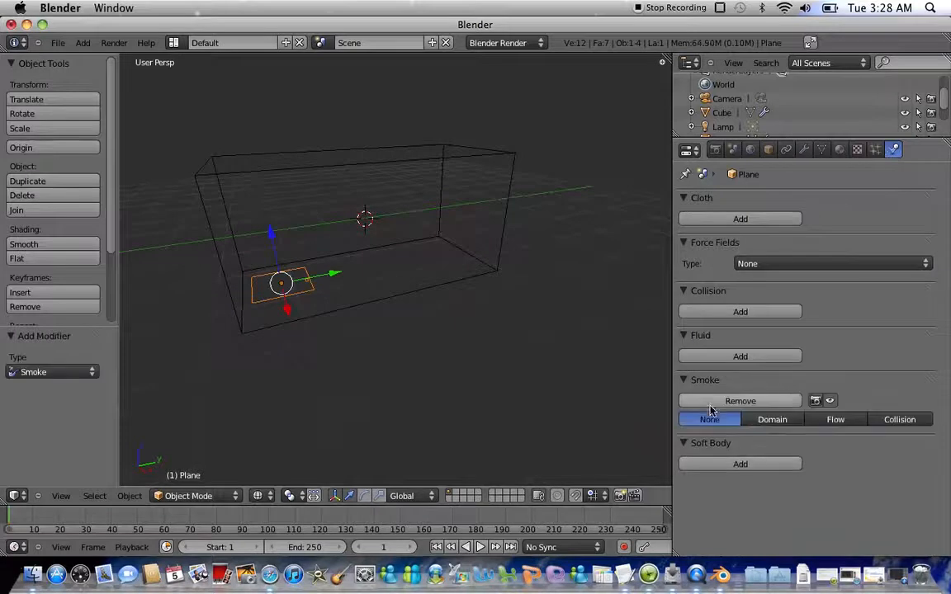
pyautogui.click(828, 421)
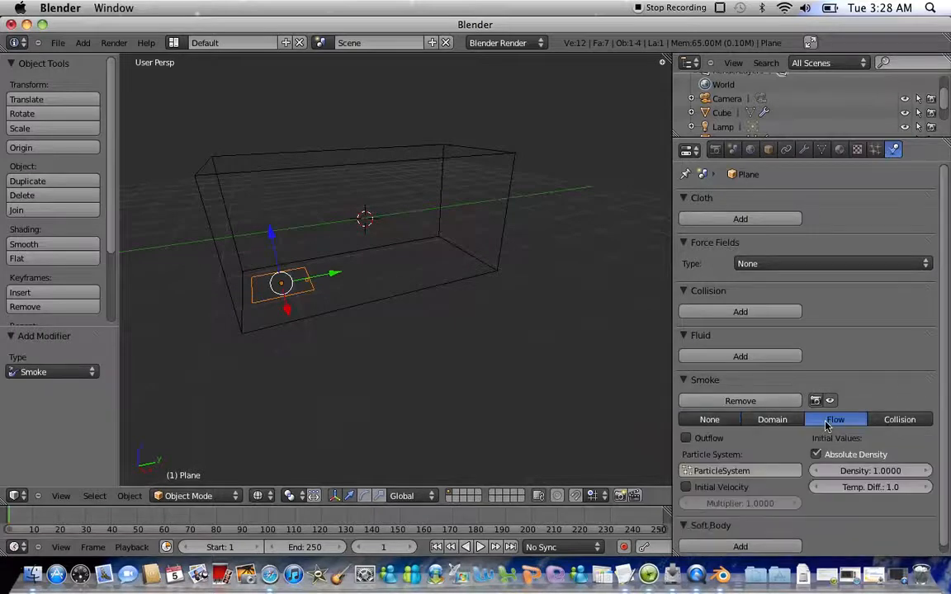
pyautogui.click(685, 488)
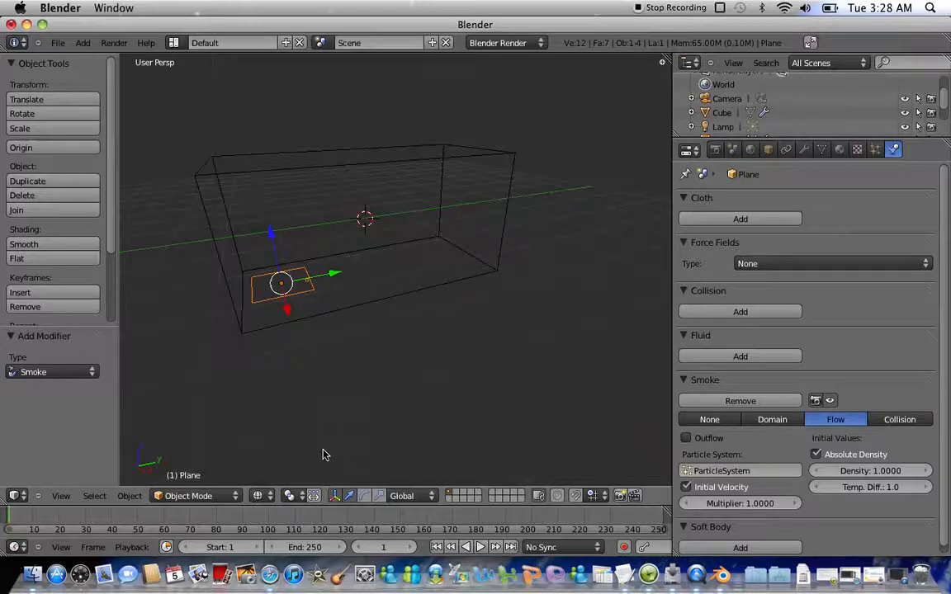
# Step: Play the animation to preview the smoke rising in the domain, and stop it
pyautogui.hotkey('alt', 'a')
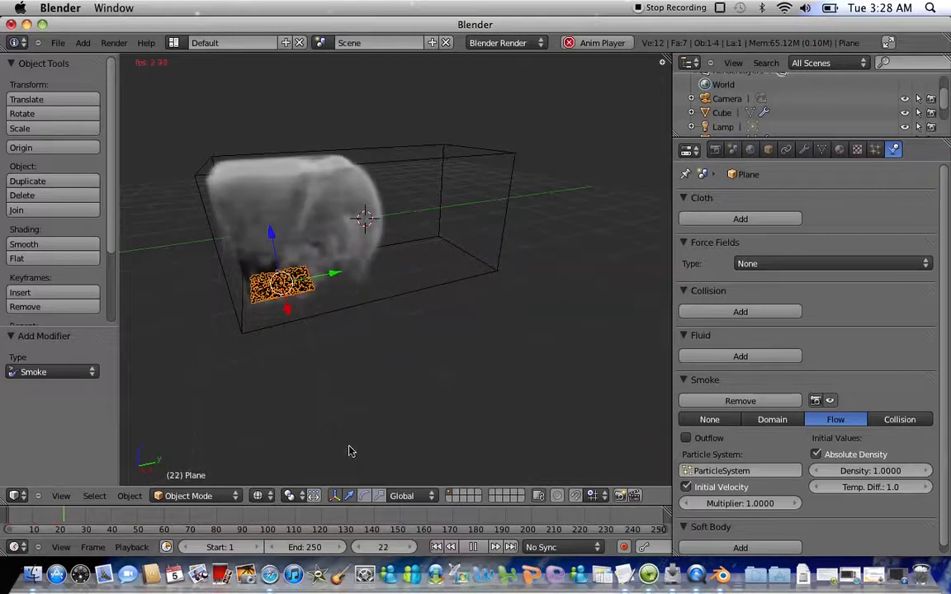
pyautogui.press('Escape')
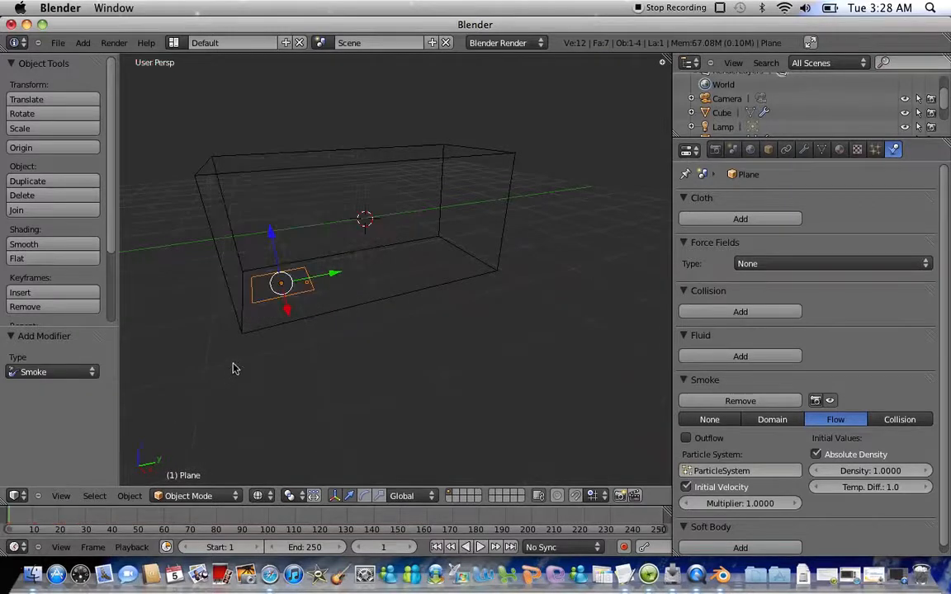
# Step: Deselect everything and add a cone mesh to the scene
pyautogui.keyDown('shift'); pyautogui.scroll(-3, 255, 380); pyautogui.keyUp('shift')
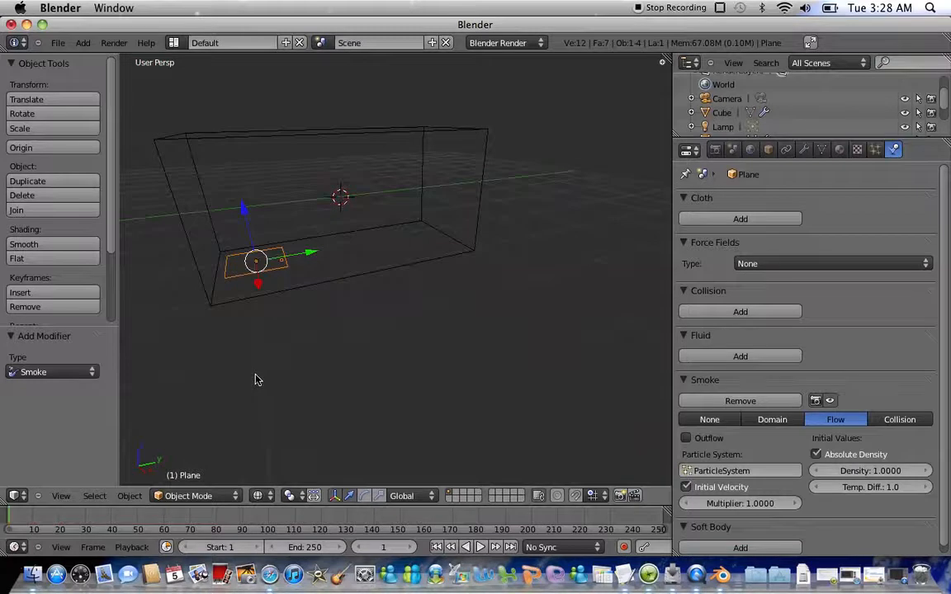
pyautogui.keyDown('shift'); pyautogui.hscroll(-3, 255, 380); pyautogui.keyUp('shift')
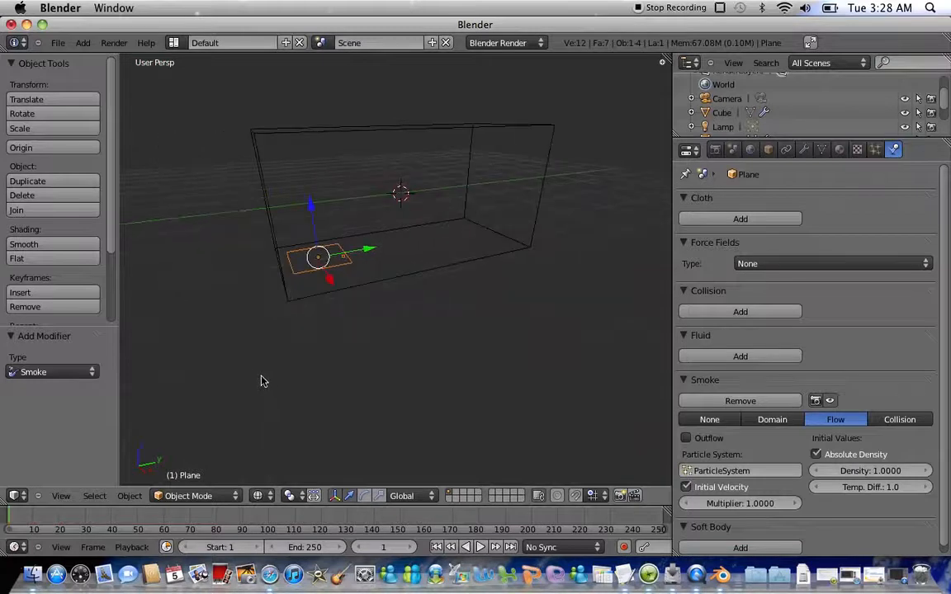
pyautogui.scroll(-6, 263, 382)
pyautogui.keyDown('shift'); pyautogui.hscroll(5, 383, 379); pyautogui.keyUp('shift')
pyautogui.keyDown('shift'); pyautogui.hscroll(-2, 383, 380); pyautogui.keyUp('shift')
pyautogui.scroll(4, 383, 379)
pyautogui.keyDown('shift'); pyautogui.hscroll(-3, 383, 379); pyautogui.keyUp('shift')
pyautogui.keyDown('shift'); pyautogui.hscroll(-1, 382, 380); pyautogui.keyUp('shift')
pyautogui.press('a')
pyautogui.keyDown('shift'); pyautogui.hscroll(3, 297, 268); pyautogui.keyUp('shift')
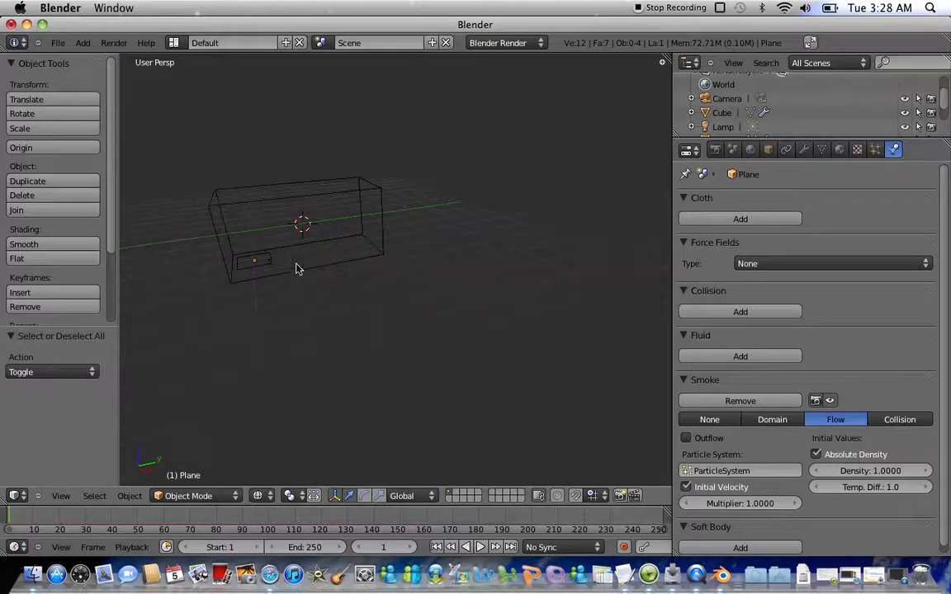
pyautogui.click(82, 43)
pyautogui.moveTo(88, 59)
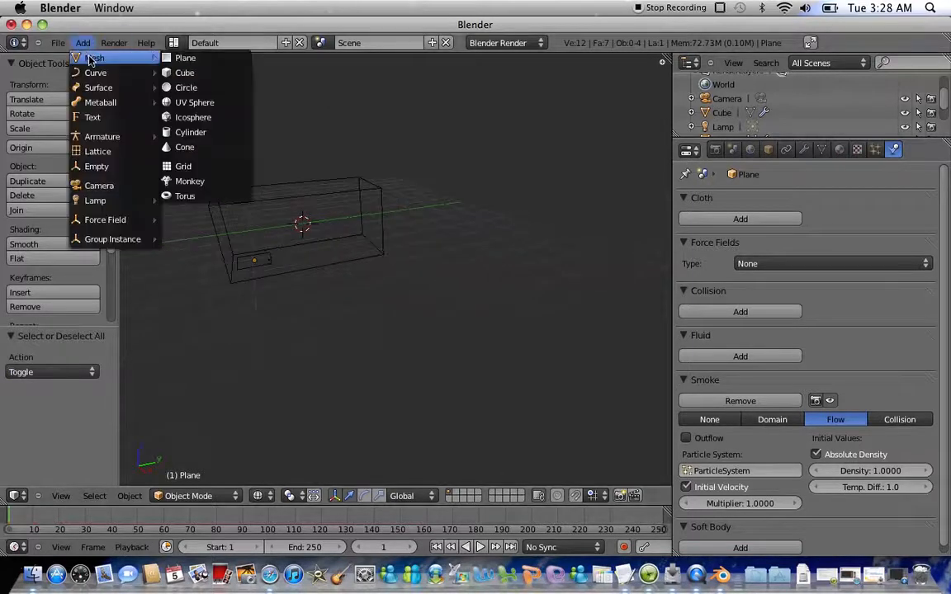
pyautogui.click(220, 155)
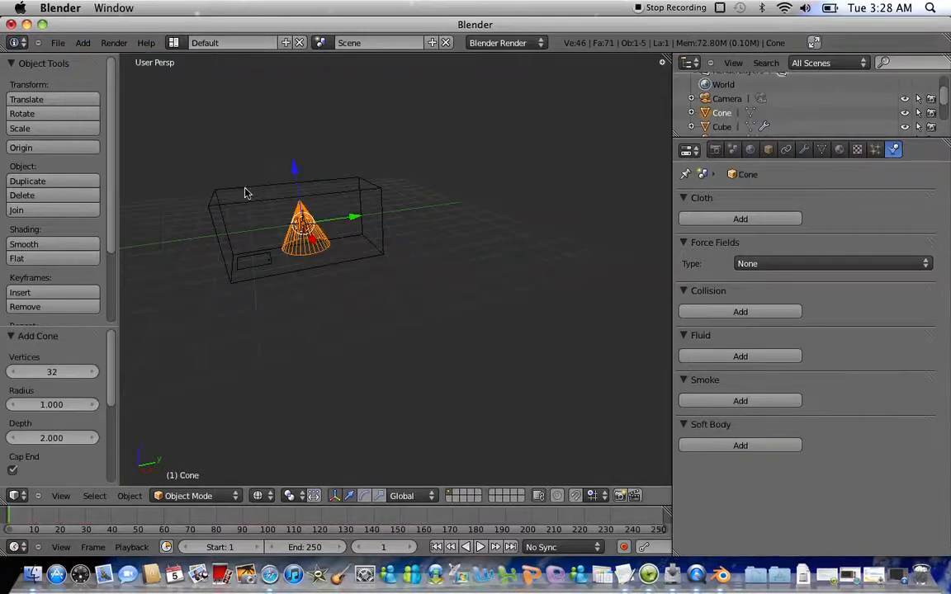
# Step: Move the cone about 6.16 units along X, out of the domain box
pyautogui.keyDown('shift'); pyautogui.scroll(4, 300, 297); pyautogui.keyUp('shift')
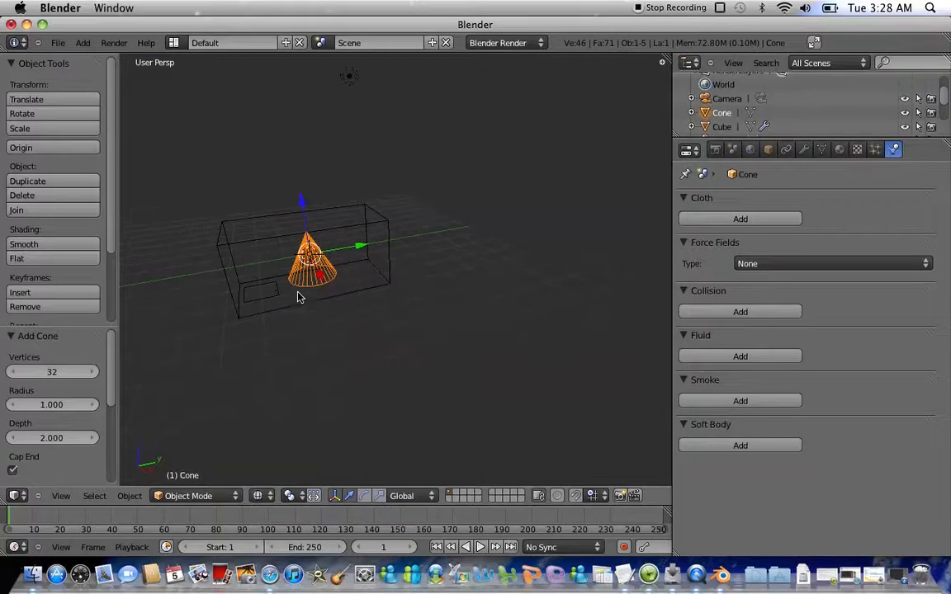
pyautogui.press('g')
pyautogui.press('x')
pyautogui.click(384, 356)
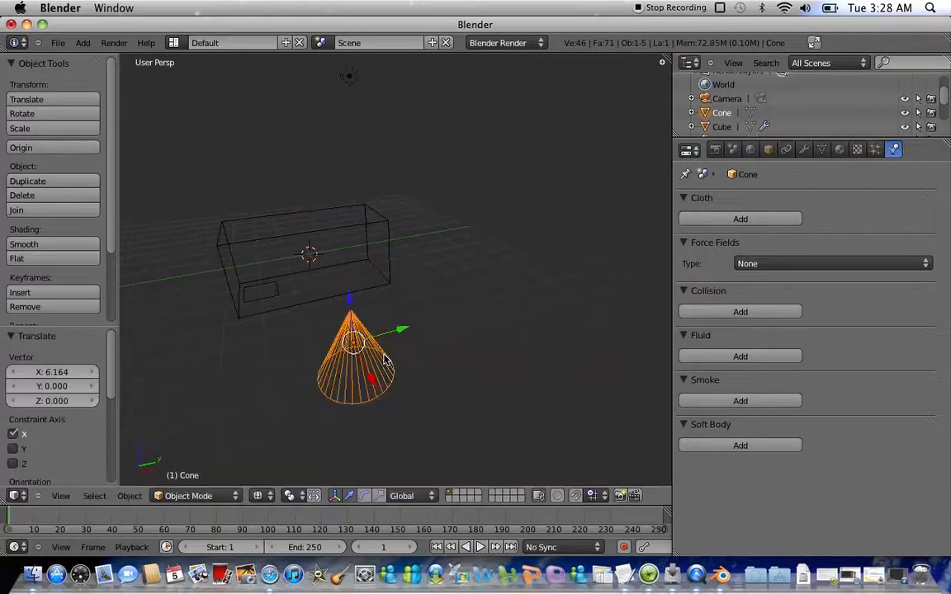
# Step: Flatten the cone by scaling it along Y to about 0.07
pyautogui.hscroll(-10, 385, 359)
pyautogui.keyDown('shift'); pyautogui.hscroll(5, 385, 359); pyautogui.keyUp('shift')
pyautogui.keyDown('shift'); pyautogui.hscroll(1, 182, 483); pyautogui.keyUp('shift')
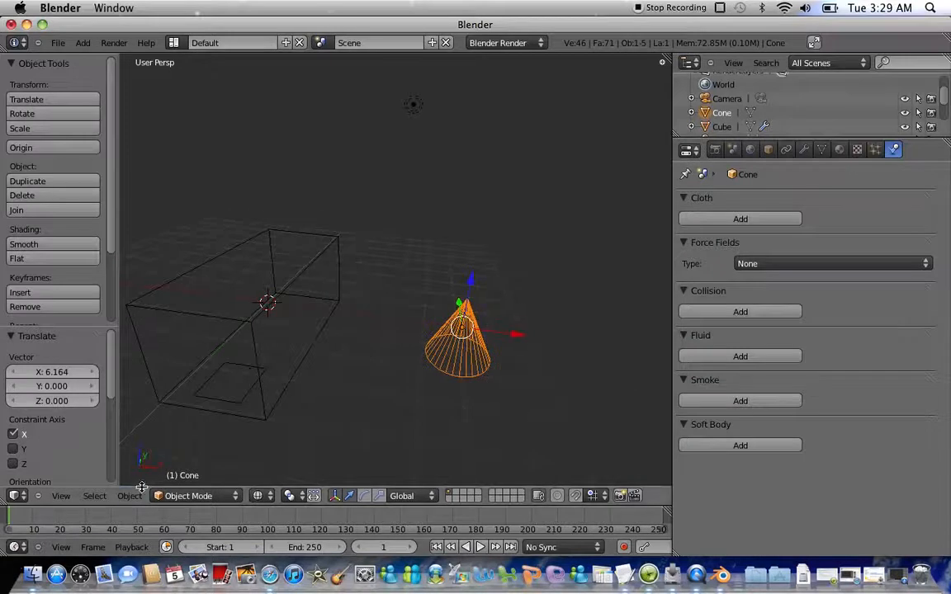
pyautogui.press('s')
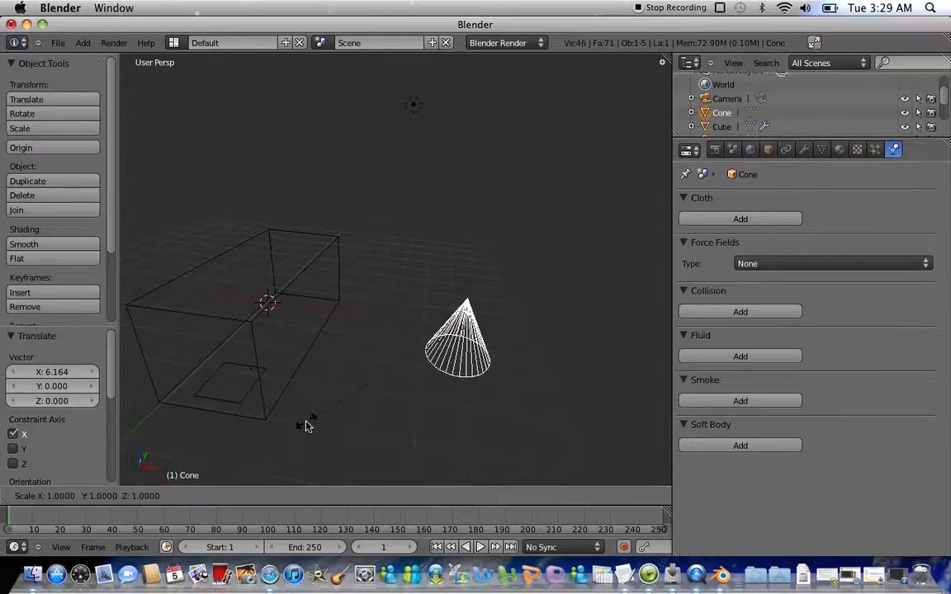
pyautogui.press('y')
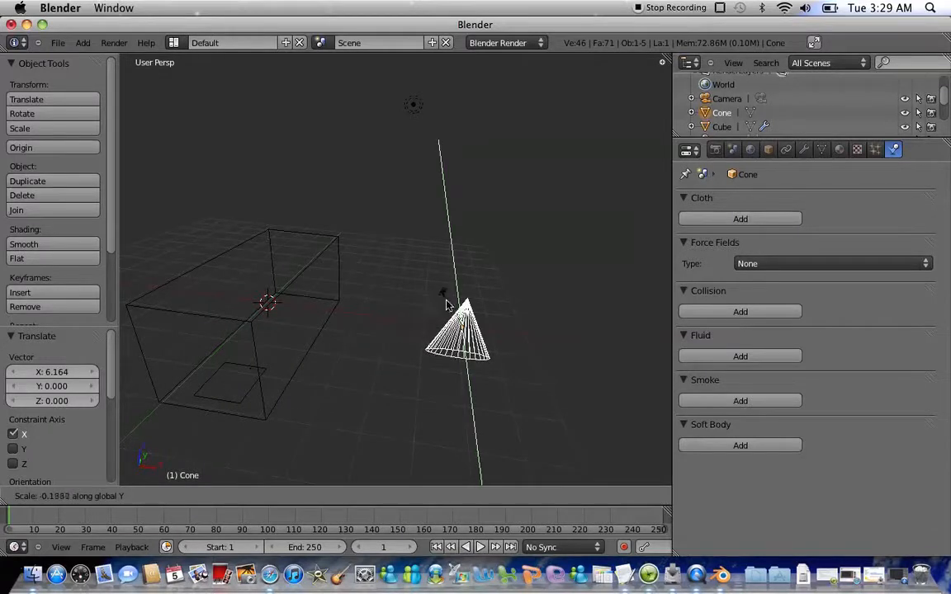
pyautogui.click(447, 329)
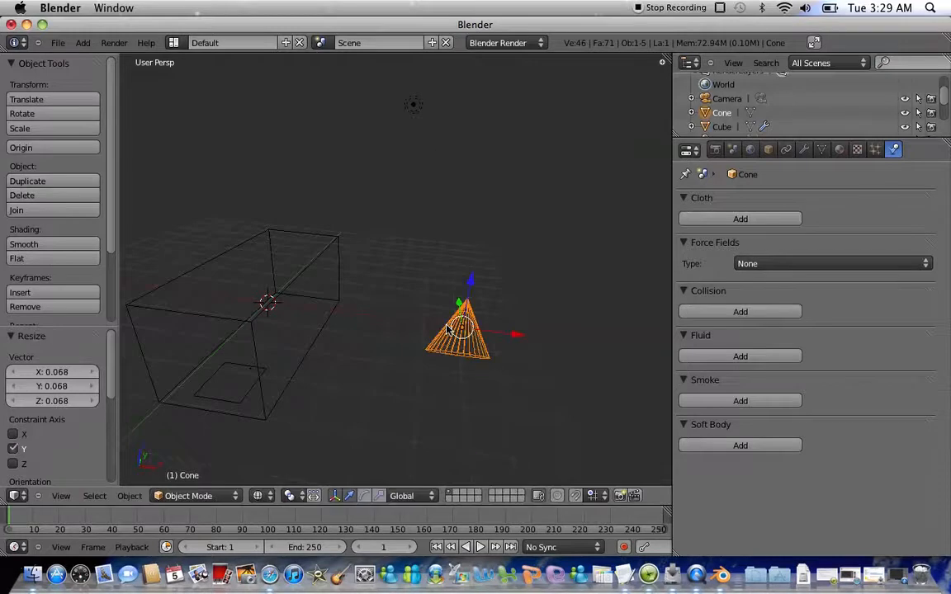
pyautogui.keyDown('shift'); pyautogui.hscroll(2, 447, 330); pyautogui.keyUp('shift')
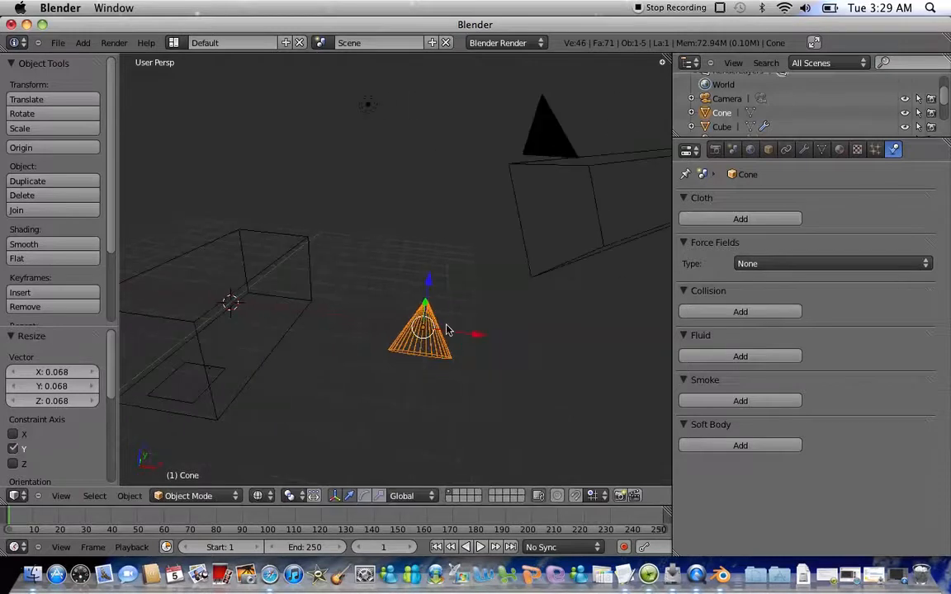
# Step: Duplicate the flattened cone in place and rotate the copy about 89.2° around the Z axis so the two cross
pyautogui.click(130, 495)
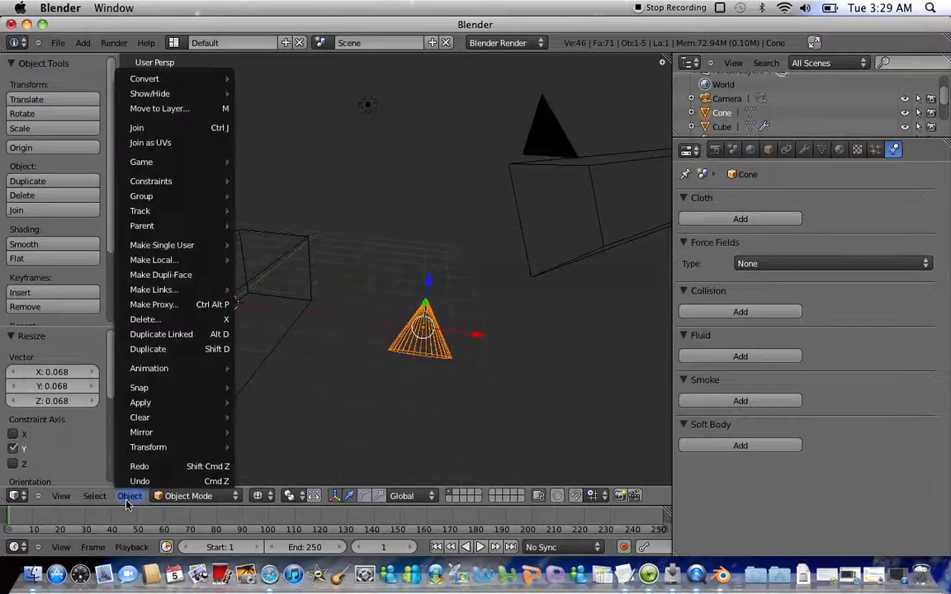
pyautogui.click(147, 350)
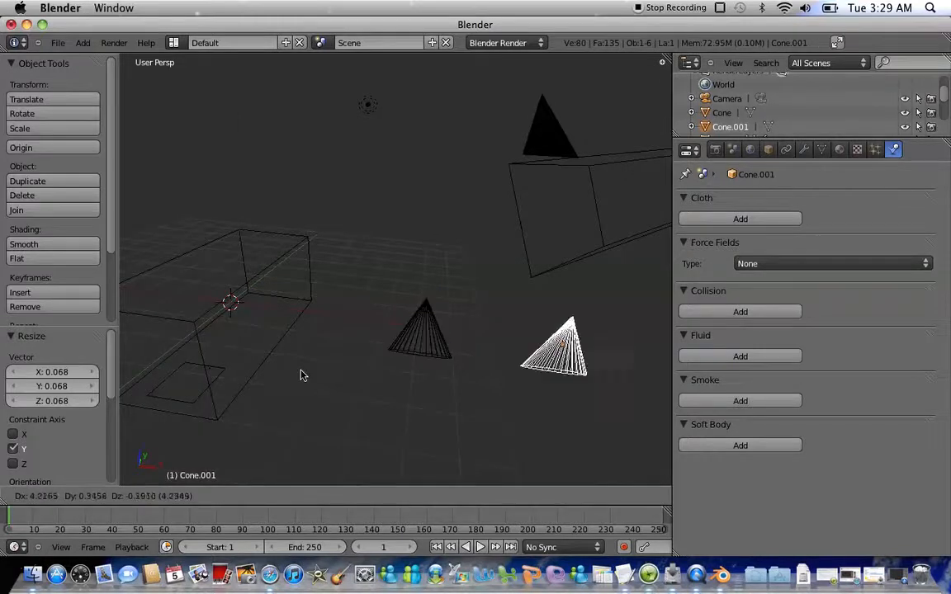
pyautogui.click(150, 355)
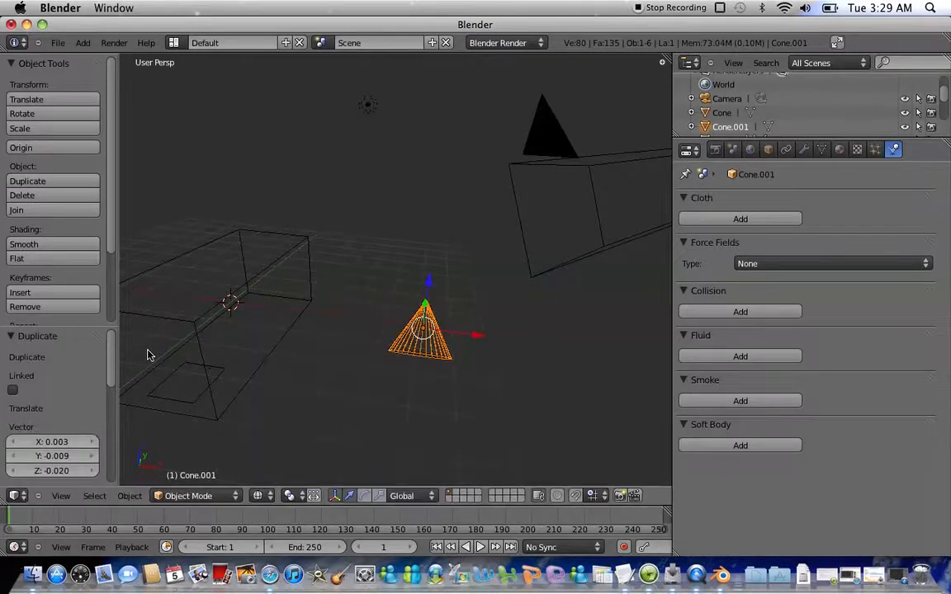
pyautogui.press('r')
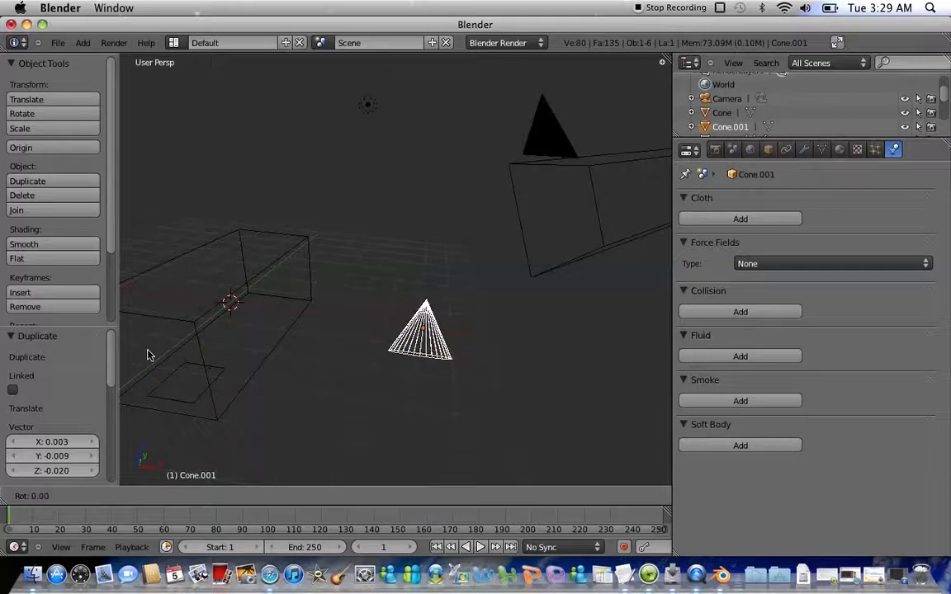
pyautogui.press('y')
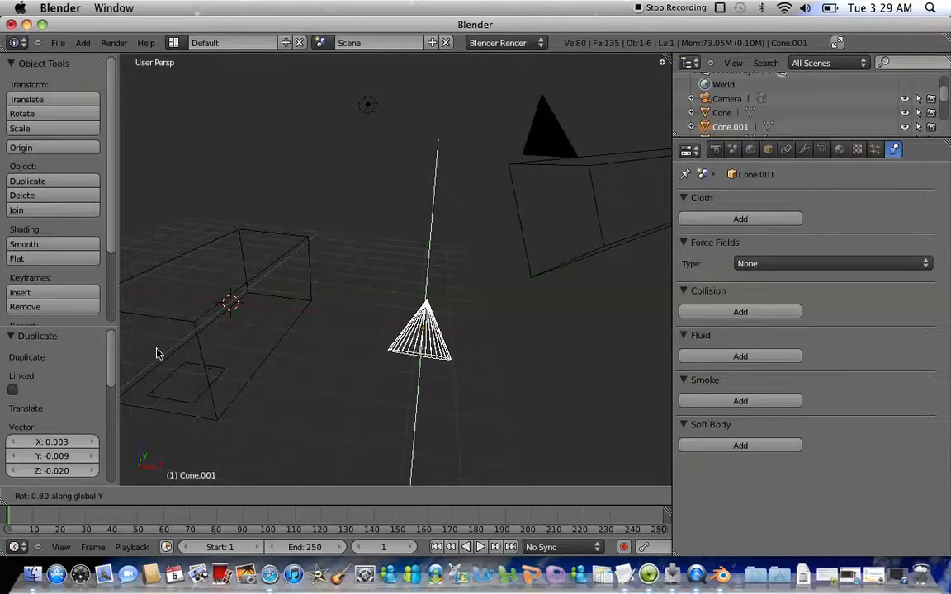
pyautogui.press('z')
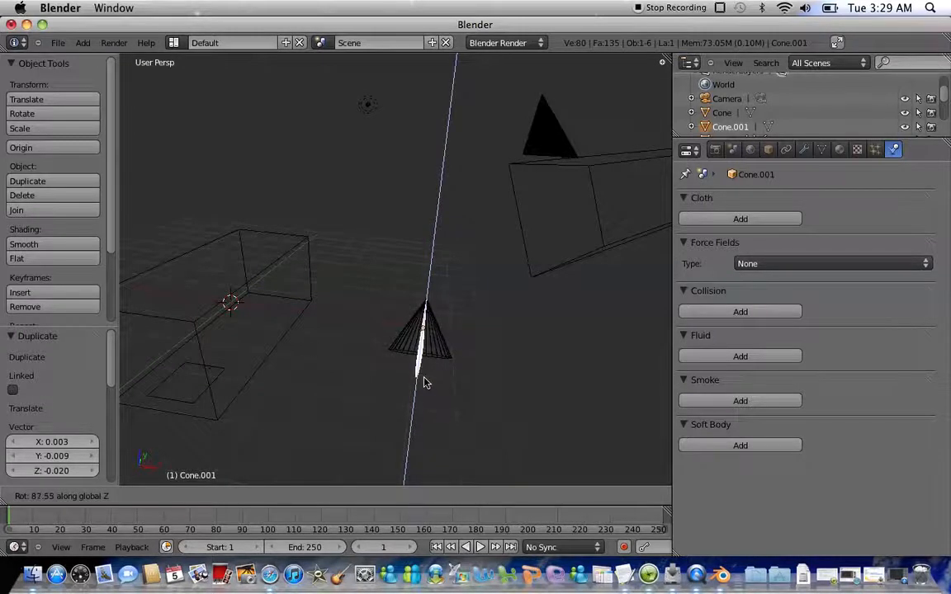
pyautogui.click(426, 383)
# Step: Select both crossed cones together and scale them up uniformly to about 1.35
pyautogui.scroll(5, 426, 383)
pyautogui.hscroll(5, 426, 383)
pyautogui.hscroll(-5, 427, 383)
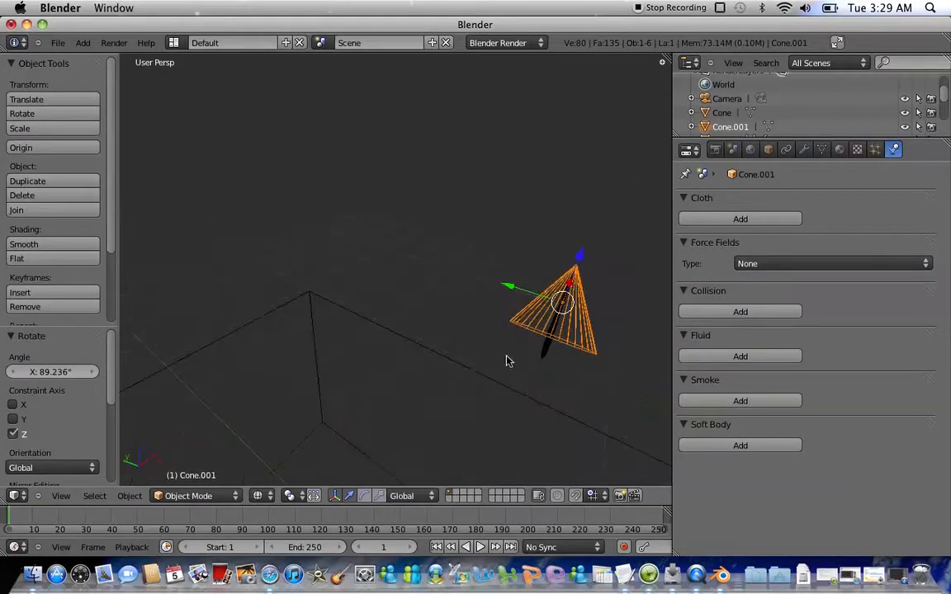
pyautogui.rightClick(553, 348)
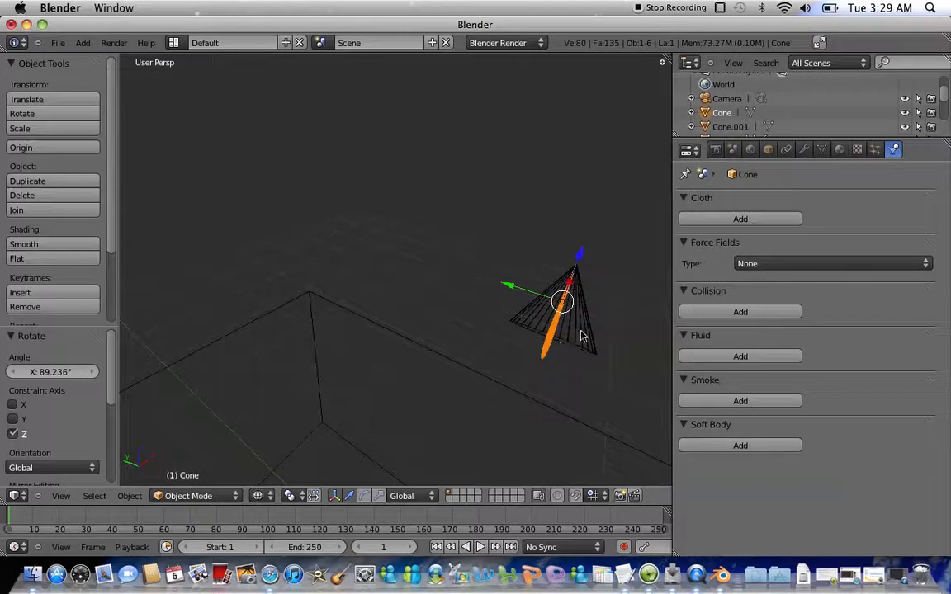
pyautogui.rightClick(582, 335)
pyautogui.press('s')
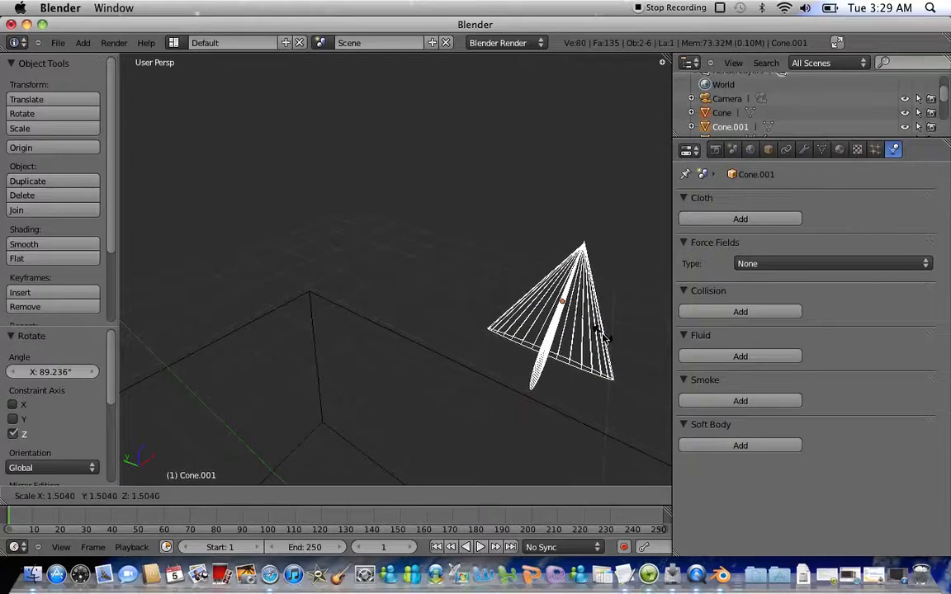
pyautogui.click(598, 337)
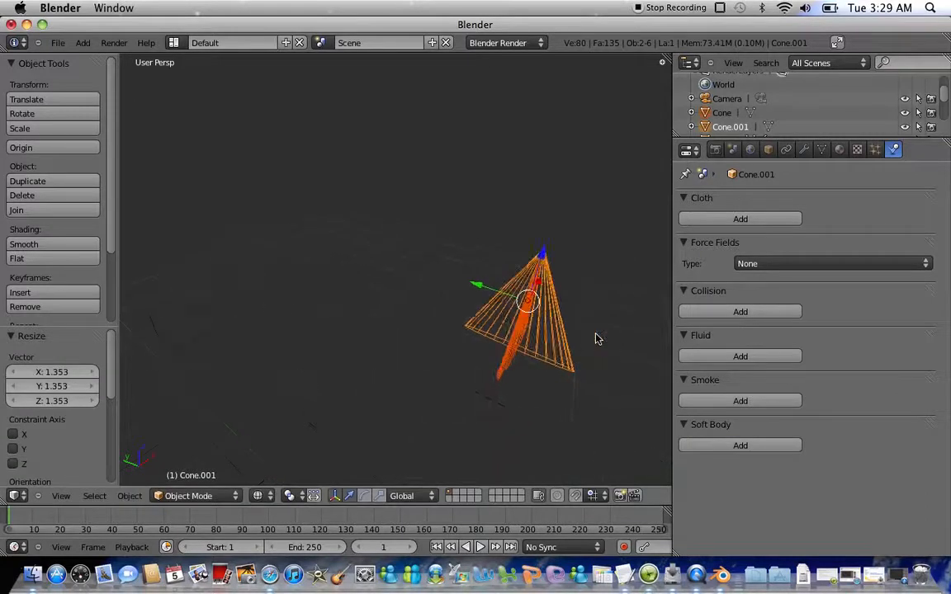
# Step: Deselect everything and add a cylinder mesh to the scene
pyautogui.keyDown('ctrl'); pyautogui.scroll(6, 598, 339); pyautogui.keyUp('ctrl')
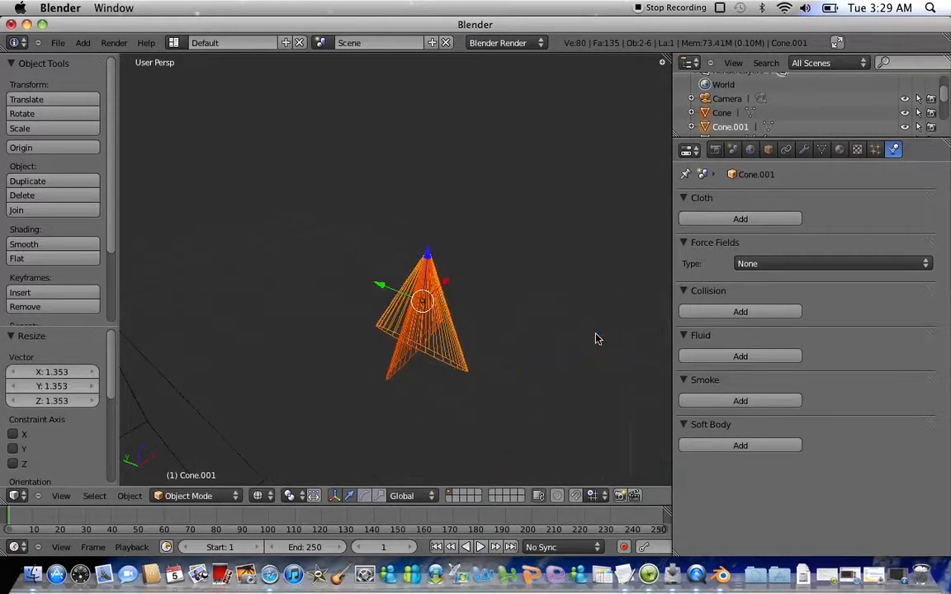
pyautogui.press('a')
pyautogui.hscroll(3, 473, 316)
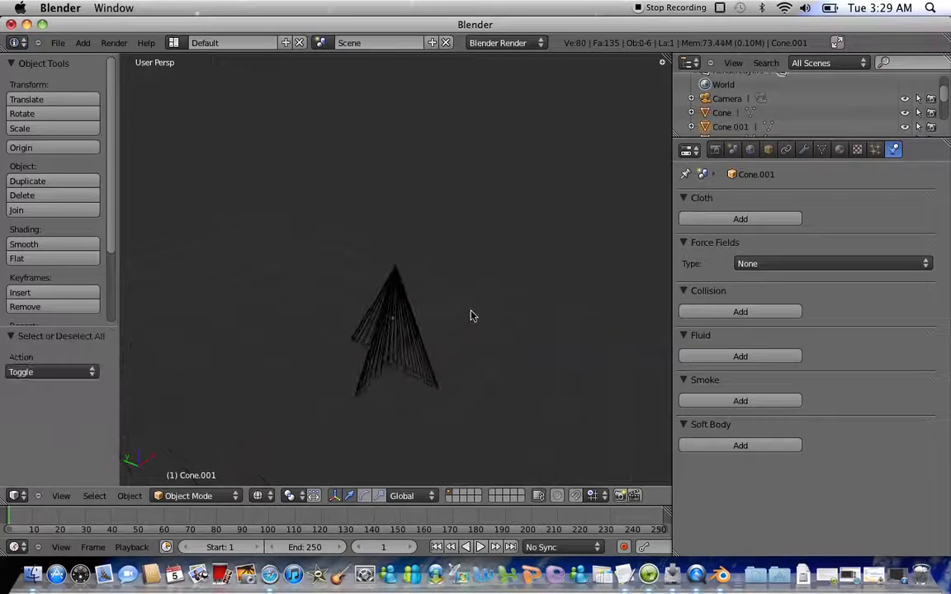
pyautogui.scroll(2, 473, 316)
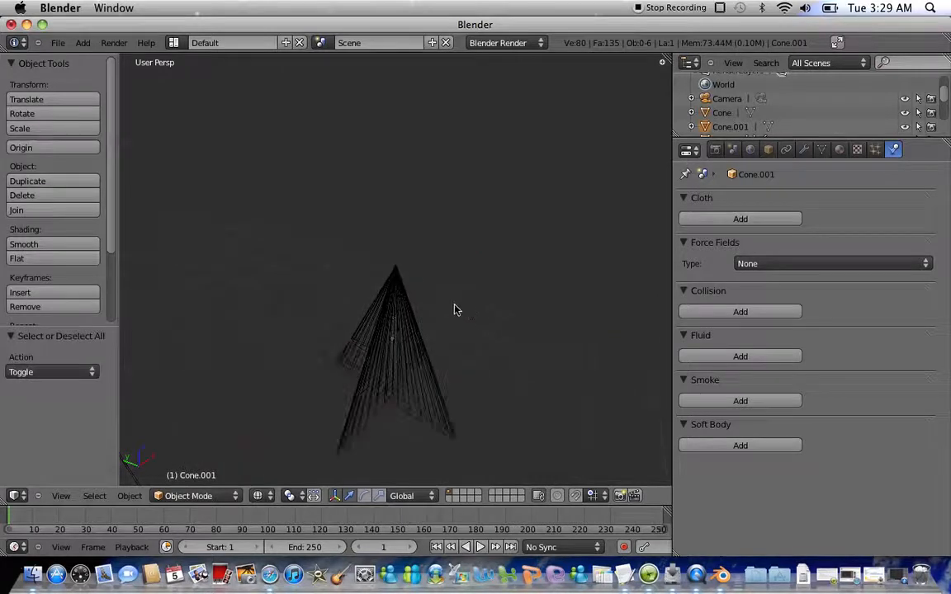
pyautogui.rightClick(63, 43)
pyautogui.click(78, 47)
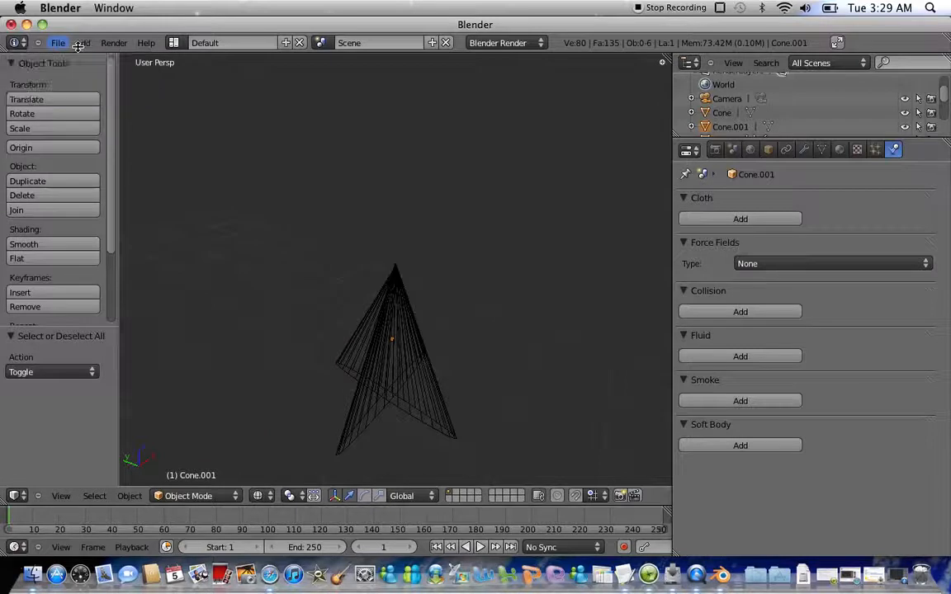
pyautogui.click(82, 43)
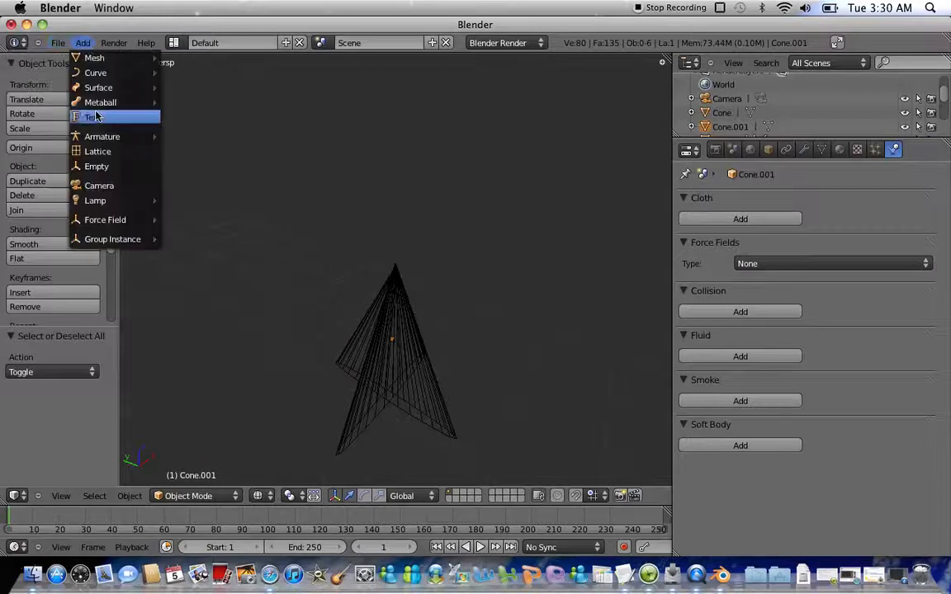
pyautogui.moveTo(91, 58)
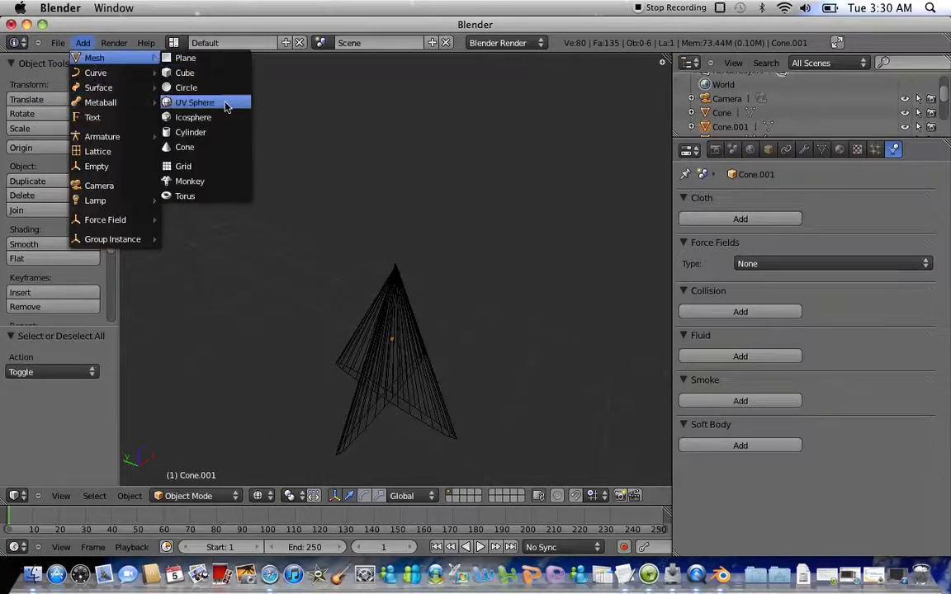
pyautogui.click(211, 133)
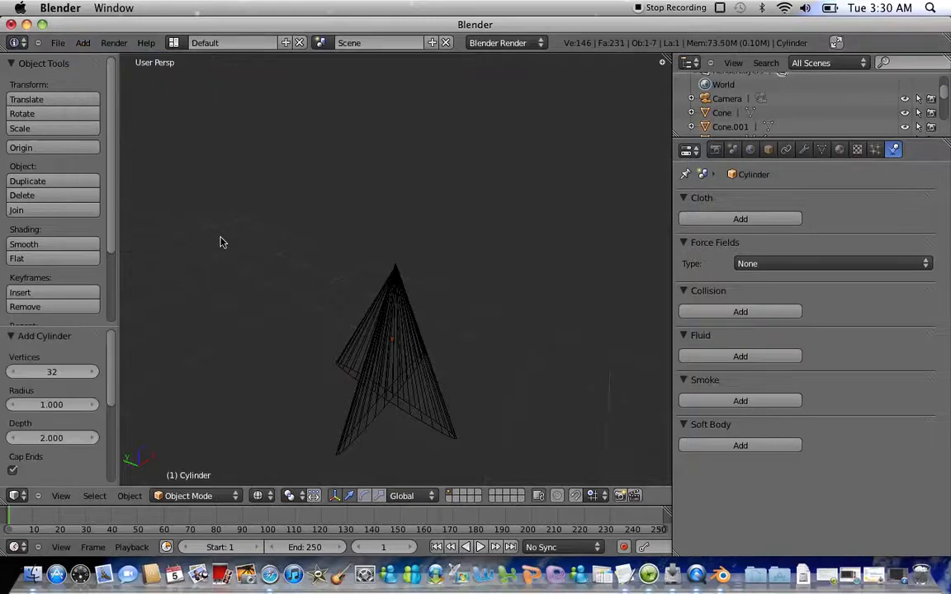
pyautogui.scroll(-5, 201, 250)
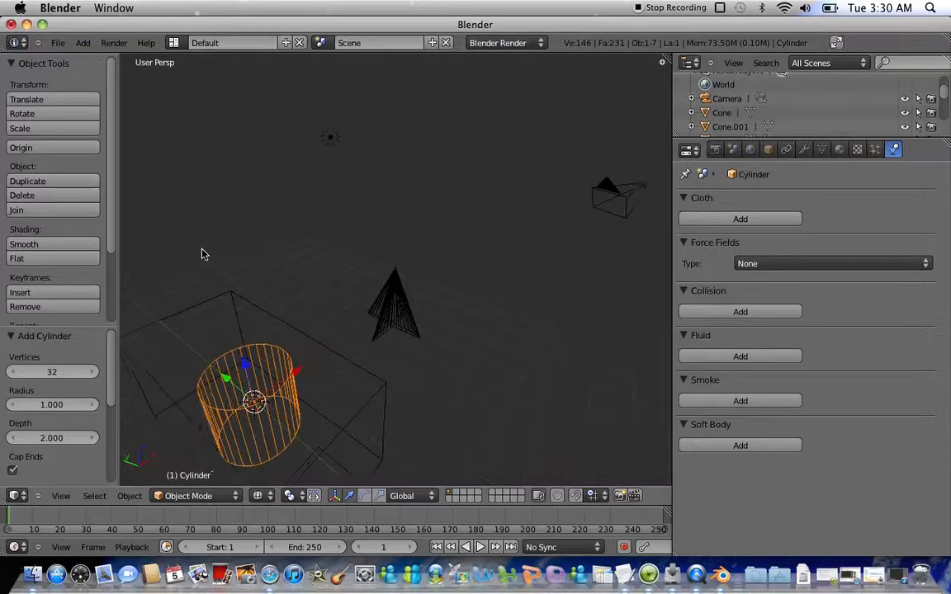
# Step: Set the new cylinder's radius to 0.34
pyautogui.click(33, 404)
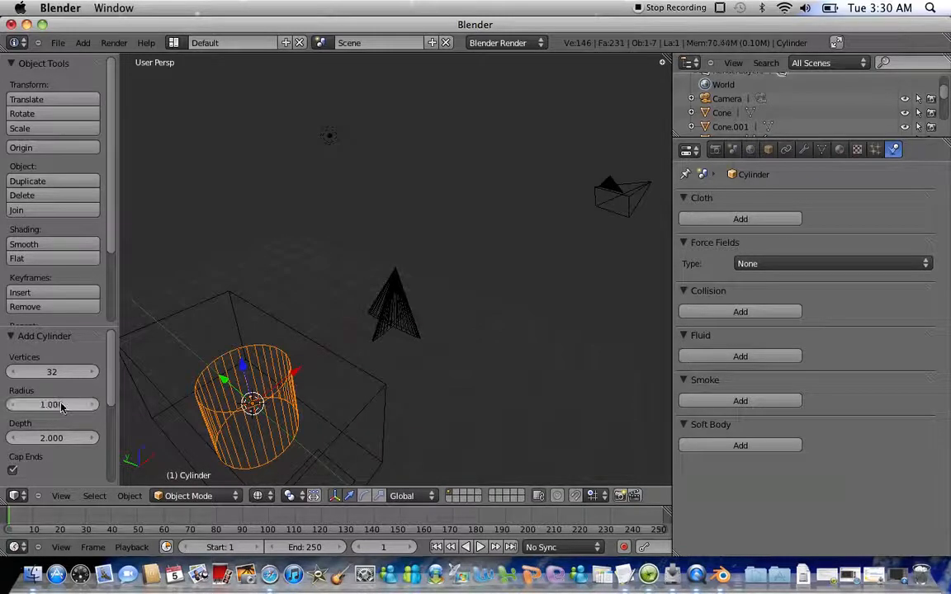
pyautogui.write('0.69')
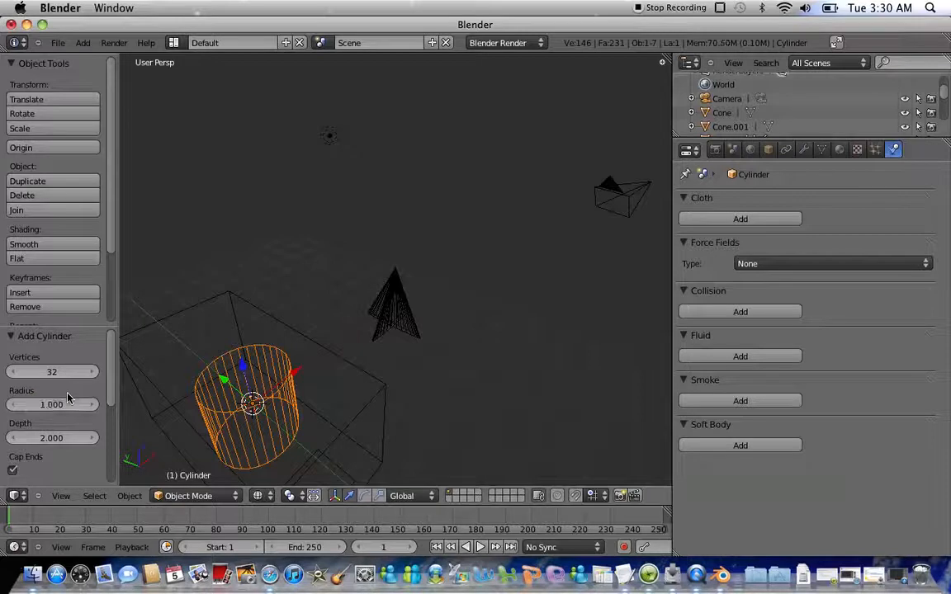
pyautogui.press('Return')
pyautogui.moveTo(60, 407); pyautogui.dragTo(60, 405)
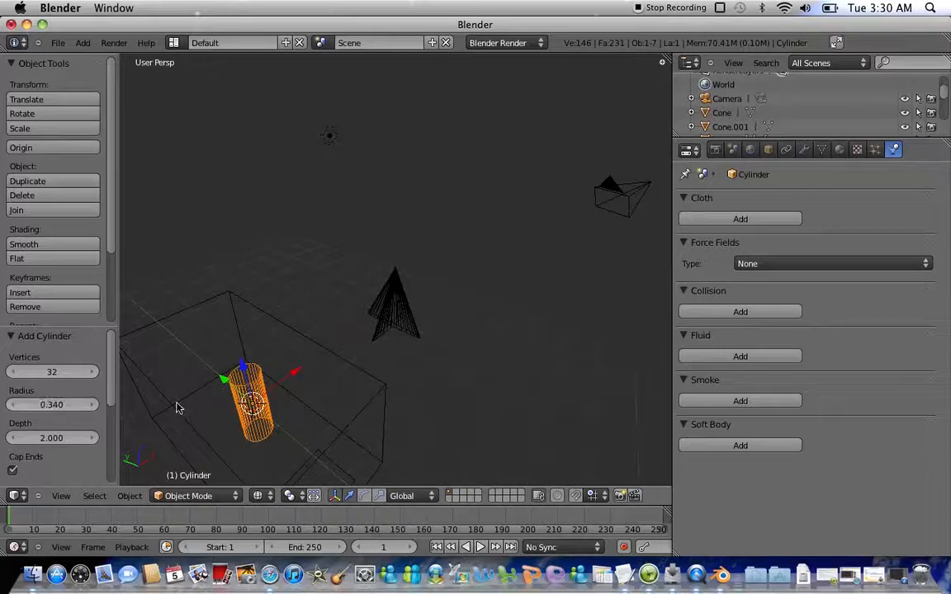
# Step: Move the cylinder about 6.15 units along X onto the crossed cones
pyautogui.click(294, 379)
pyautogui.scroll(8, 281, 388)
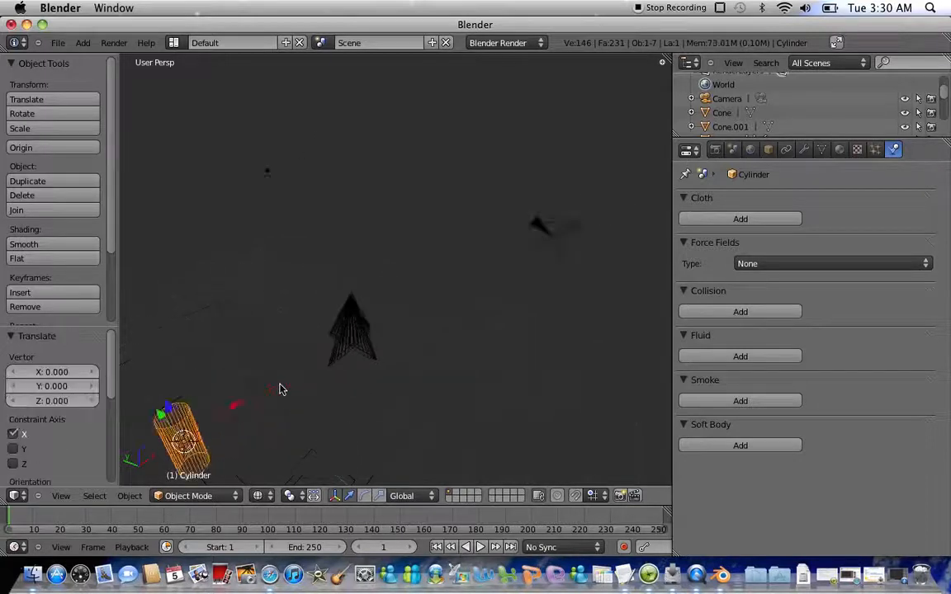
pyautogui.moveTo(213, 452); pyautogui.dragTo(414, 345)
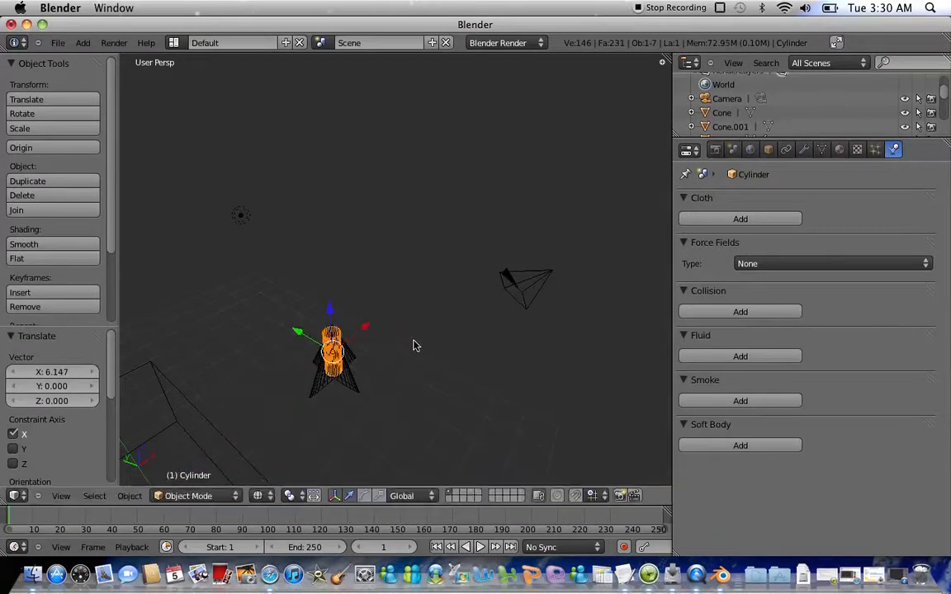
# Step: In top view, centre the cylinder on the crossed cones with a slight X shift and about 0.016 along Y
pyautogui.click(62, 496)
pyautogui.click(86, 435)
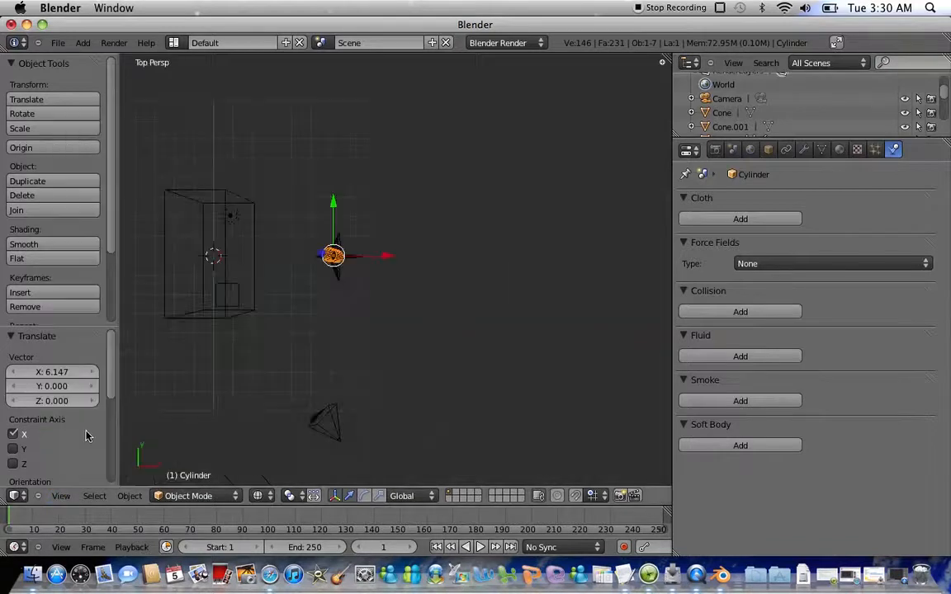
pyautogui.keyDown('ctrl'); pyautogui.scroll(2, 219, 356); pyautogui.keyUp('ctrl')
pyautogui.scroll(2, 225, 354)
pyautogui.keyDown('ctrl'); pyautogui.scroll(3, 225, 354); pyautogui.keyUp('ctrl')
pyautogui.keyDown('shift'); pyautogui.scroll(3, 231, 381); pyautogui.keyUp('shift')
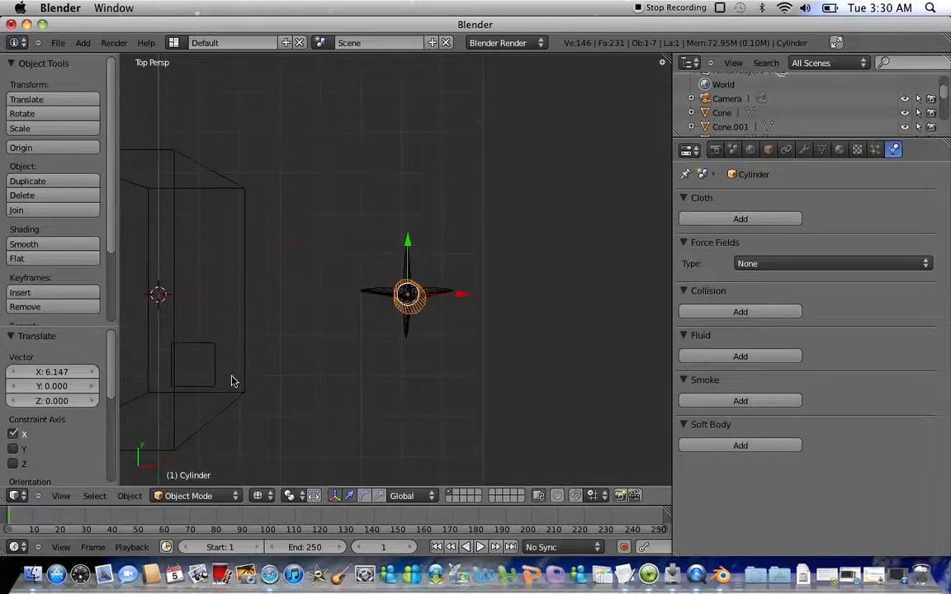
pyautogui.keyDown('ctrl'); pyautogui.scroll(-3, 195, 381); pyautogui.keyUp('ctrl')
pyautogui.scroll(2, 195, 381)
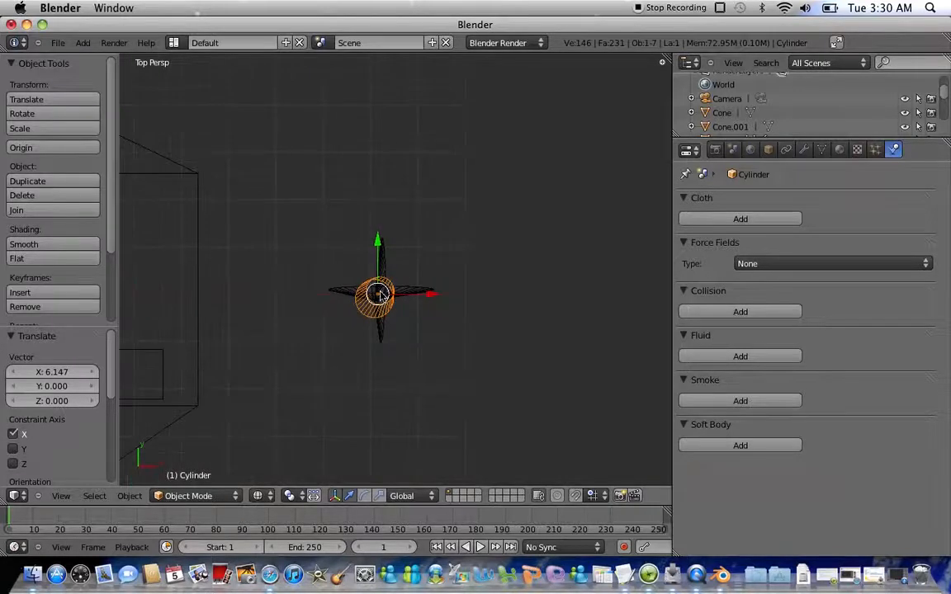
pyautogui.keyDown('ctrl'); pyautogui.scroll(1, 383, 289); pyautogui.keyUp('ctrl')
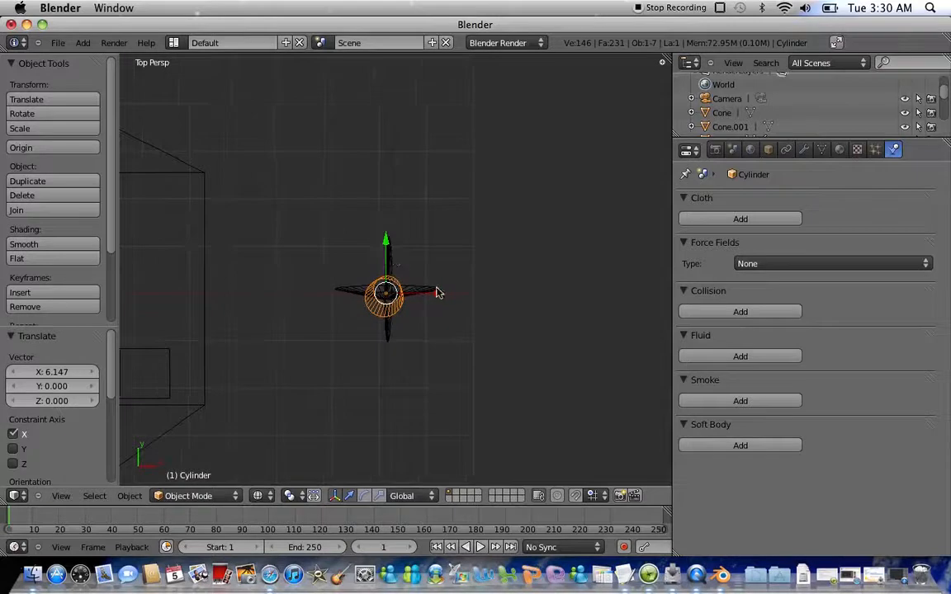
pyautogui.moveTo(438, 298); pyautogui.dragTo(440, 298)
pyautogui.moveTo(389, 249); pyautogui.dragTo(389, 246)
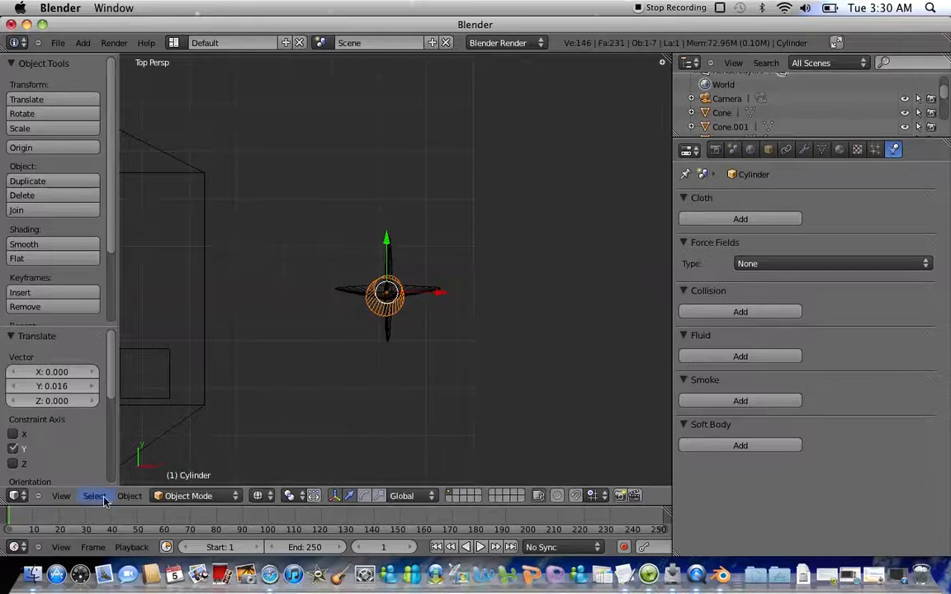
# Step: In front view, stretch the cylinder along Z by a factor of about 3.14
pyautogui.click(61, 495)
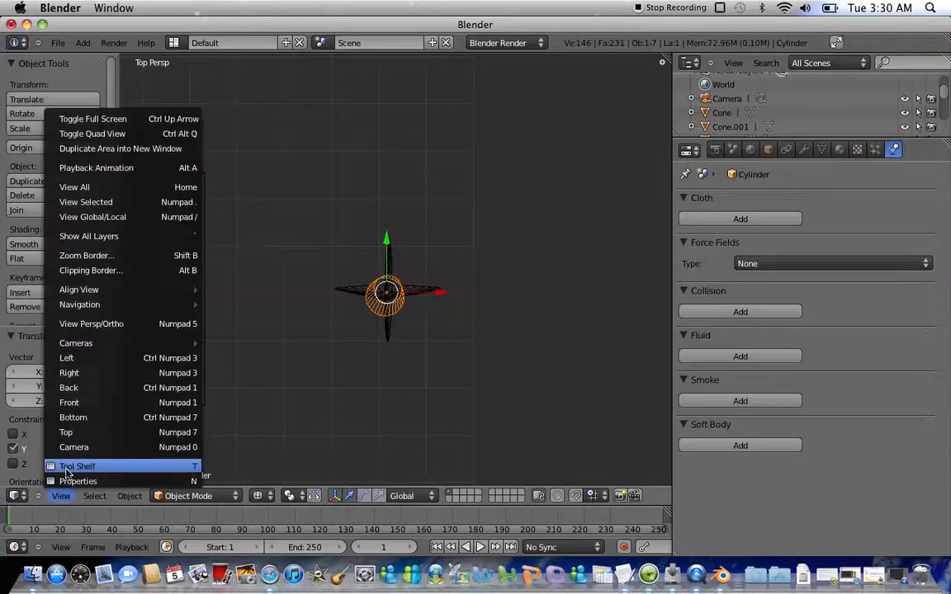
pyautogui.click(74, 403)
pyautogui.keyDown('shift'); pyautogui.scroll(-6, 186, 363); pyautogui.keyUp('shift')
pyautogui.scroll(3, 186, 360)
pyautogui.scroll(-4, 186, 360)
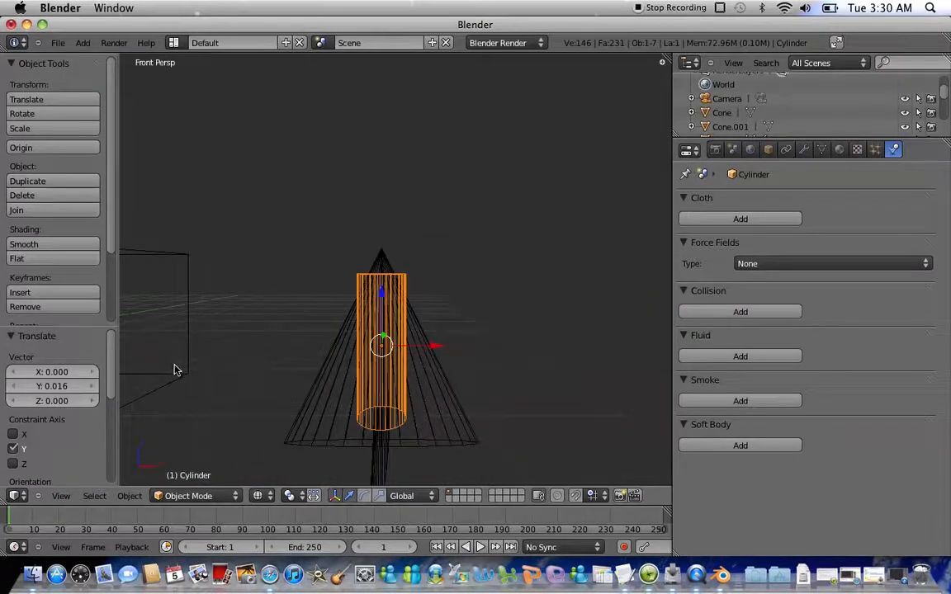
pyautogui.press('s')
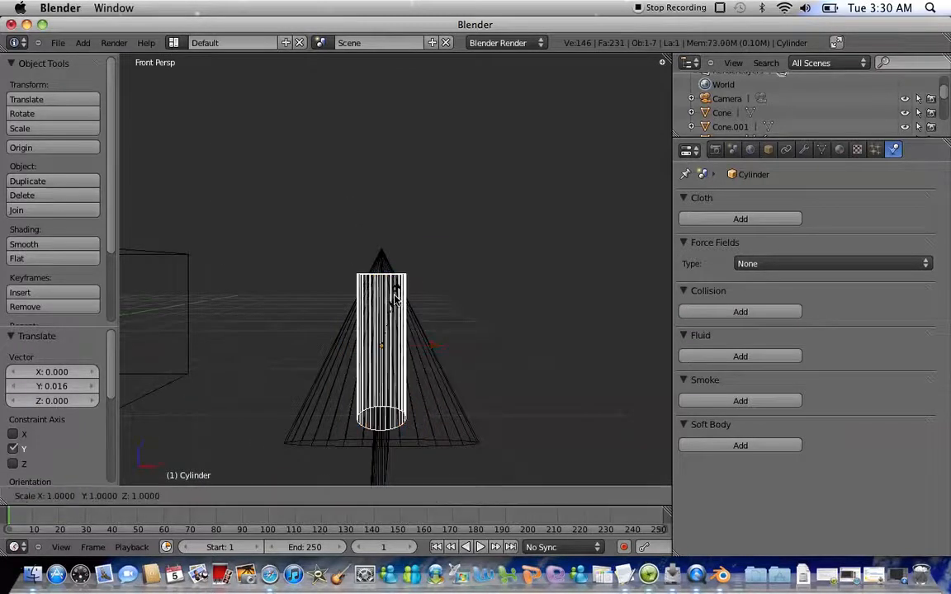
pyautogui.press('z')
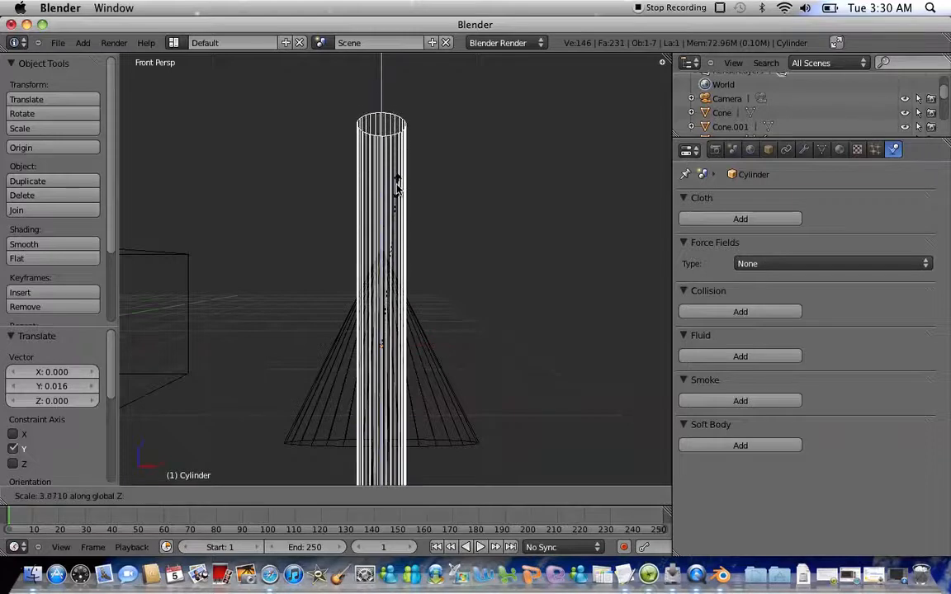
pyautogui.click(396, 187)
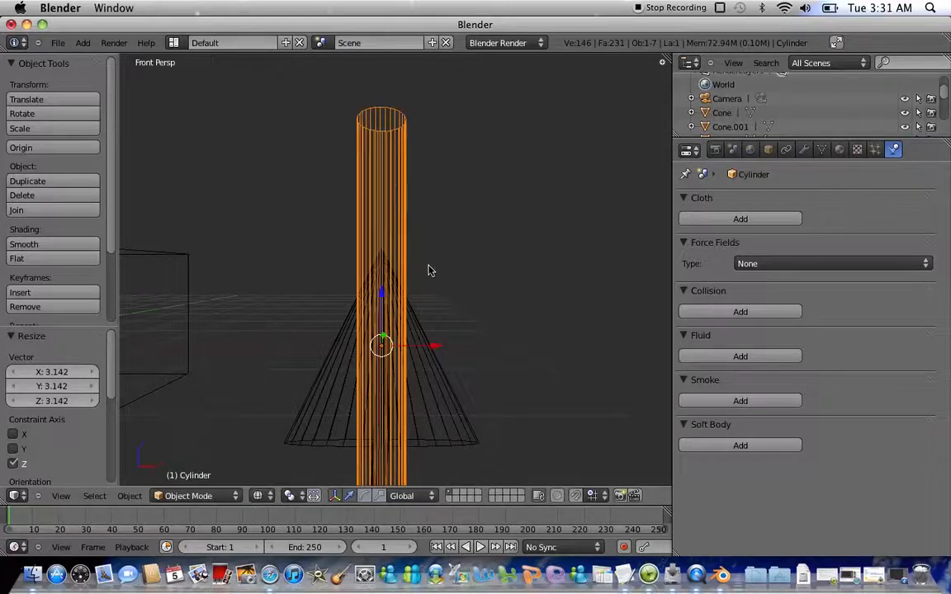
# Step: Try to move the stretched cylinder upward relative to the cones, and undo the move
pyautogui.press('g')
pyautogui.press('z')
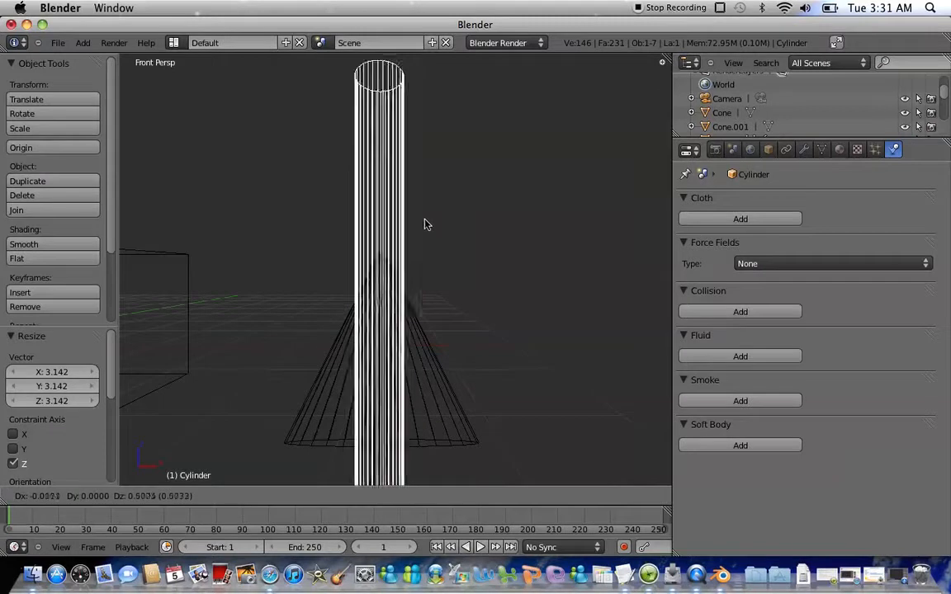
pyautogui.click(426, 230)
pyautogui.hotkey('ctrl', 'z')
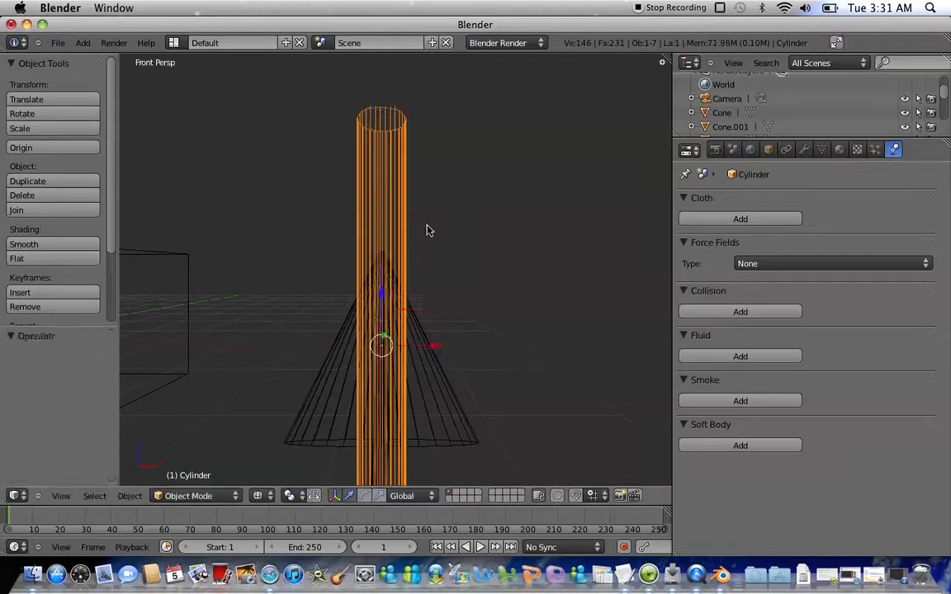
# Step: Raise the cylinder along Z by about 2.388 and another 0.145 so its lower end sits within the crossed cones
pyautogui.press('g')
pyautogui.press('z')
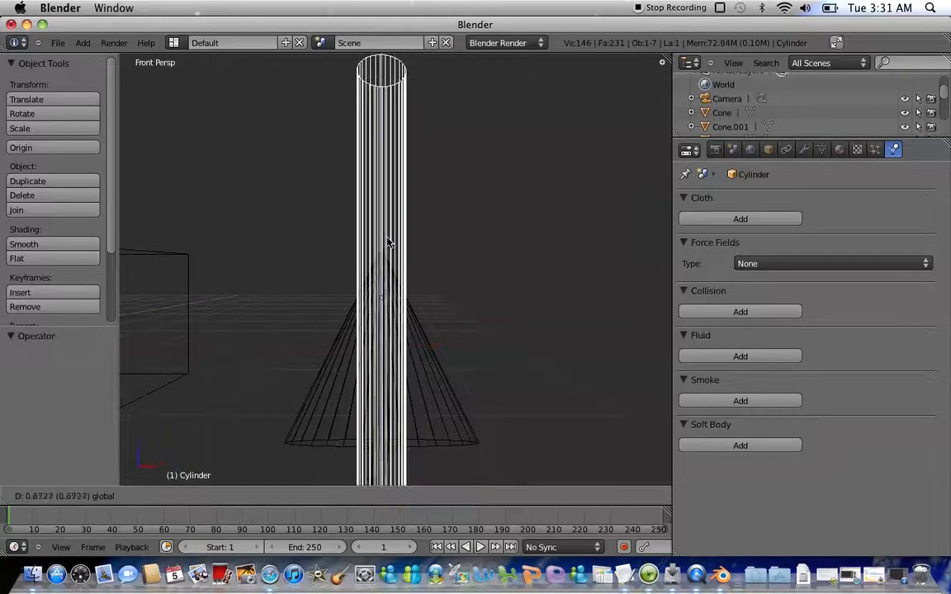
pyautogui.click(369, 121)
pyautogui.scroll(-8, 369, 122)
pyautogui.scroll(6, 369, 119)
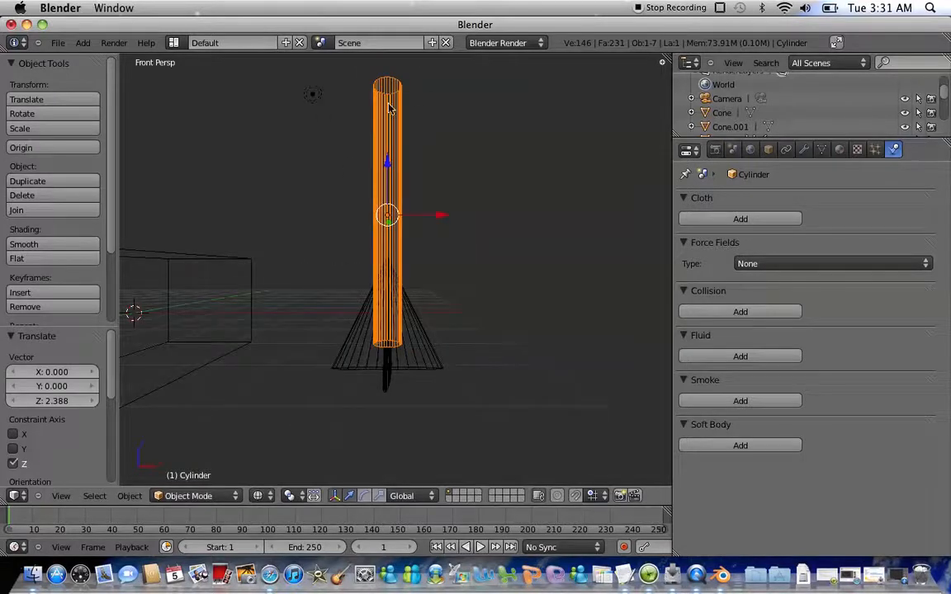
pyautogui.press('g')
pyautogui.press('z')
pyautogui.click(388, 155)
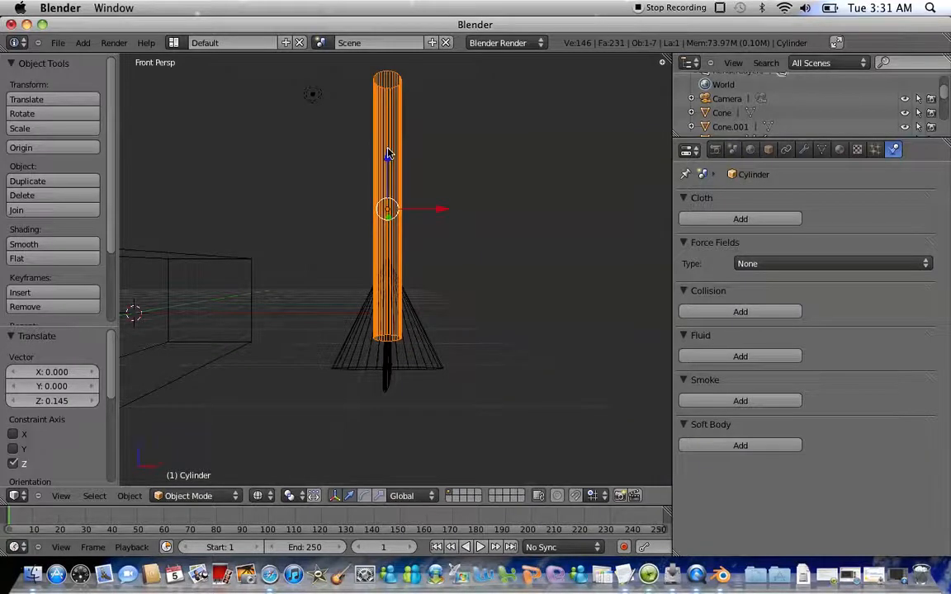
# Step: Select both crossed cones and give the active one a new material with an orange-red diffuse colour of R 0.800, G 0.125, B 0.013
pyautogui.rightClick(388, 363)
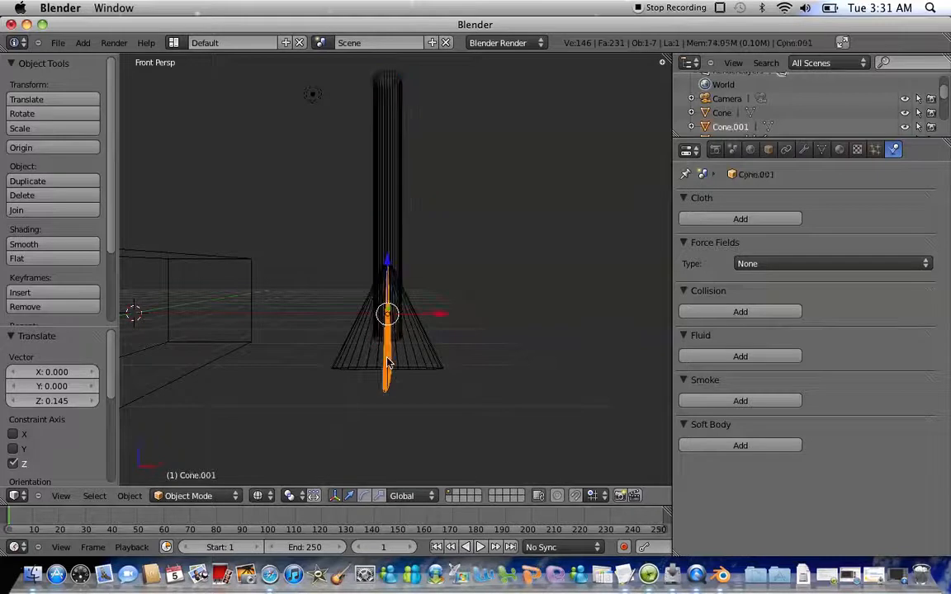
pyautogui.rightClick(419, 361)
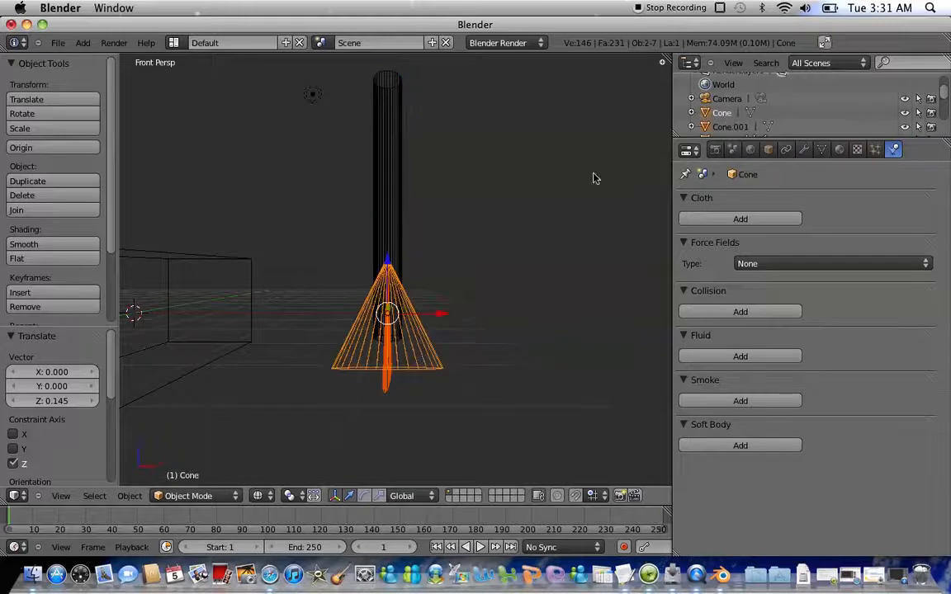
pyautogui.click(840, 150)
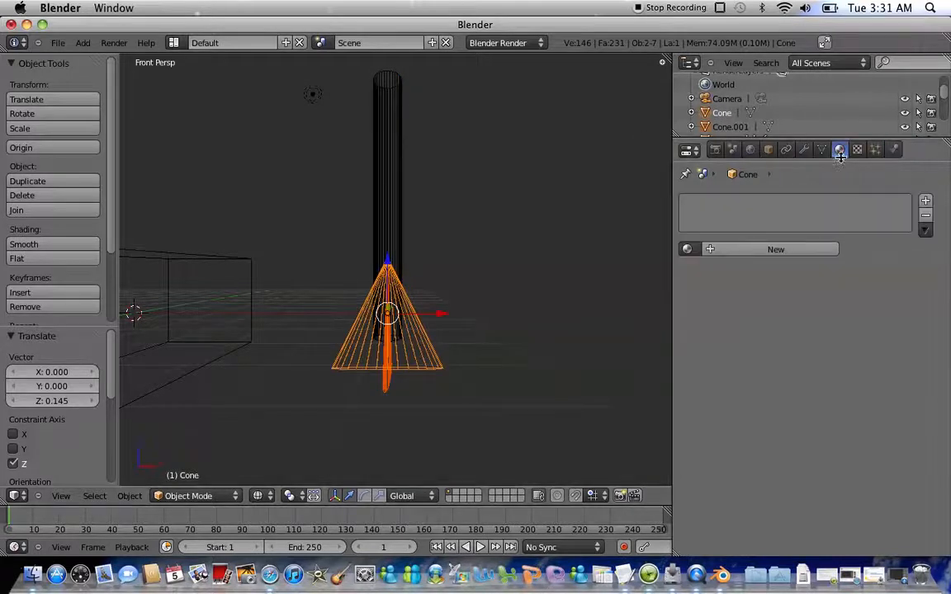
pyautogui.click(764, 249)
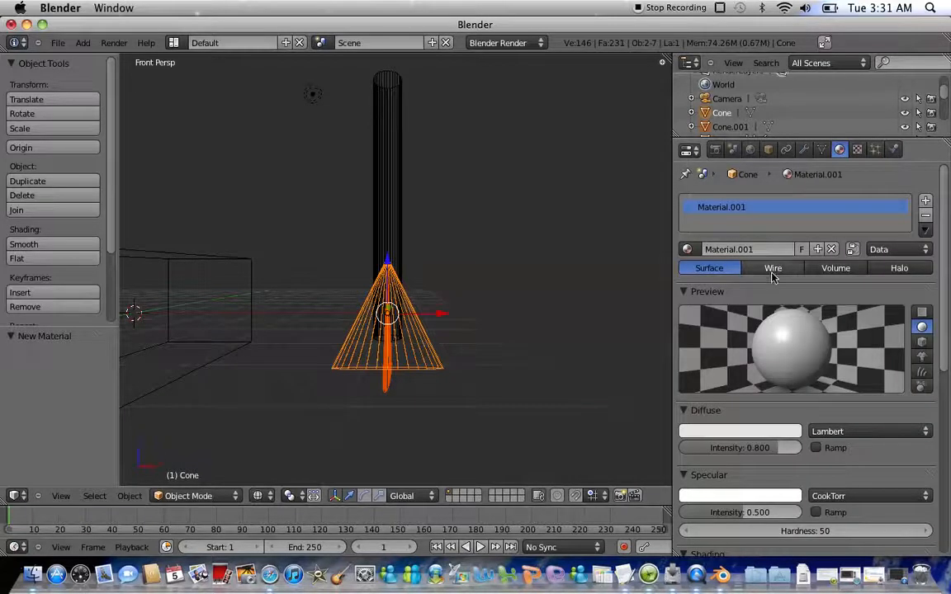
pyautogui.click(741, 433)
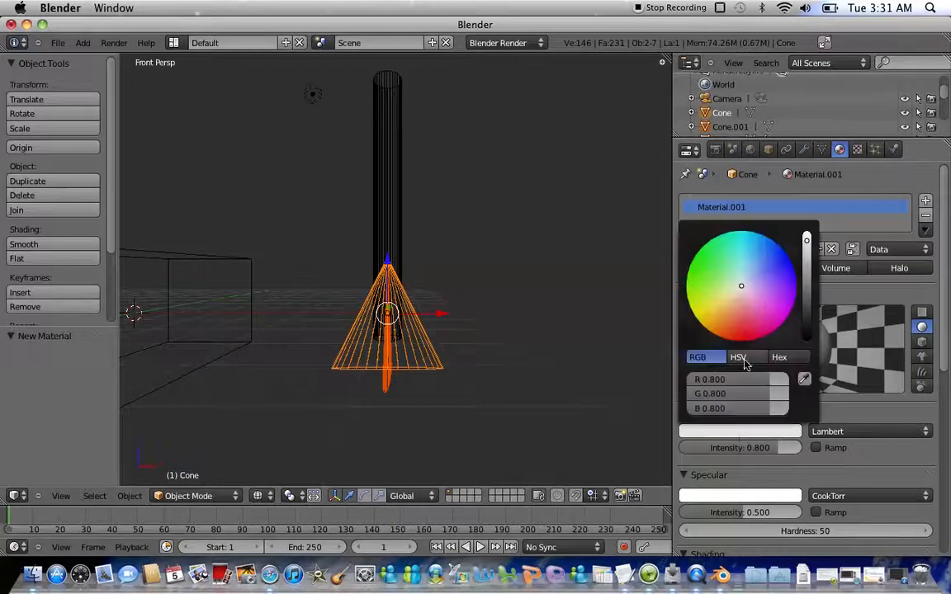
pyautogui.click(741, 333)
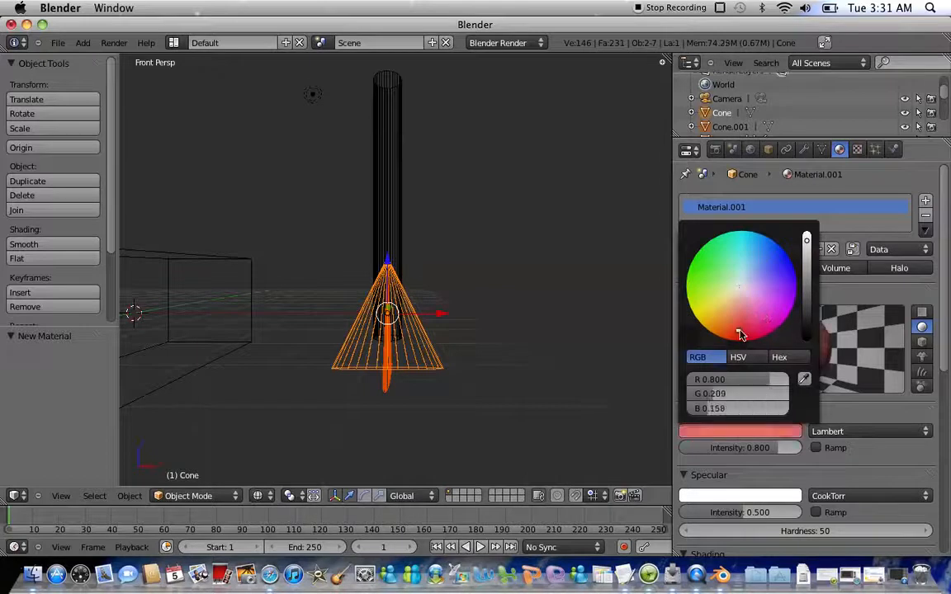
pyautogui.click(741, 340)
pyautogui.moveTo(739, 338); pyautogui.dragTo(733, 340)
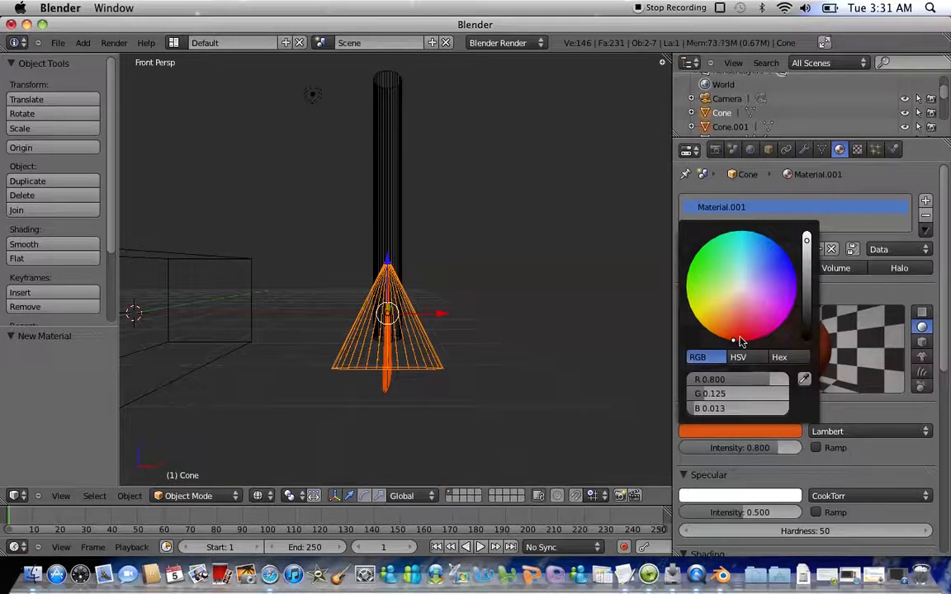
# Step: Give the cylinder a new material with its diffuse colour brightened to full white
pyautogui.rightClick(394, 218)
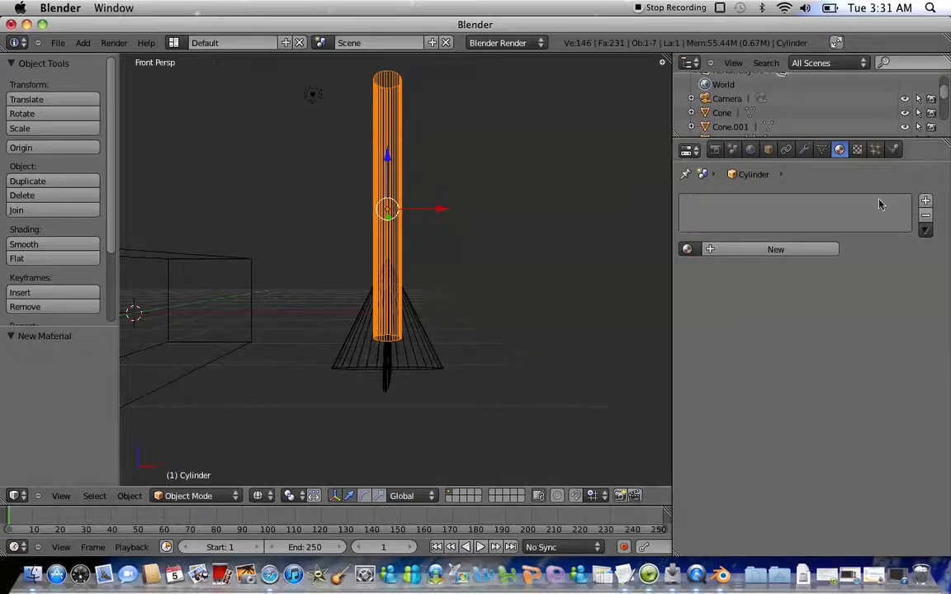
pyautogui.click(926, 201)
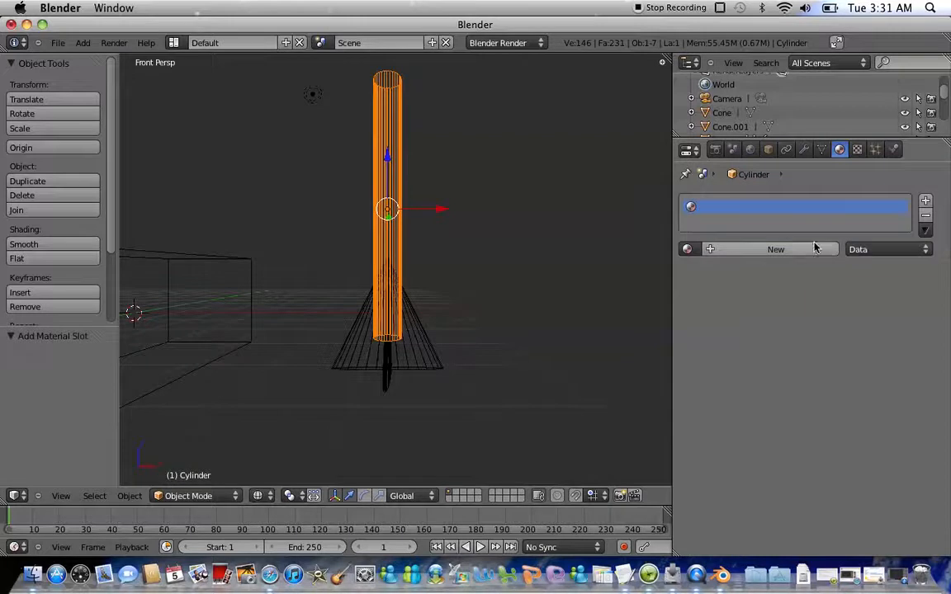
pyautogui.click(815, 248)
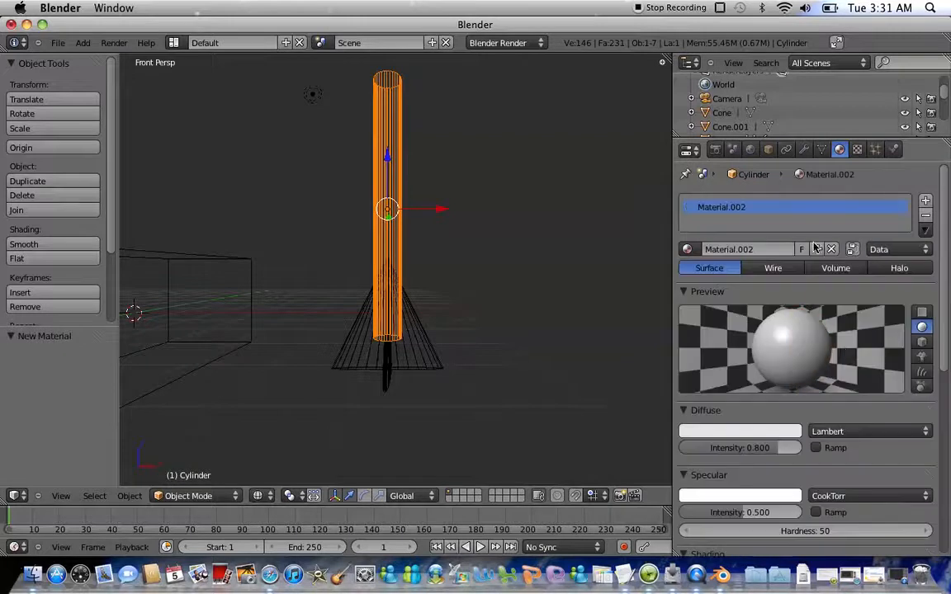
pyautogui.click(744, 432)
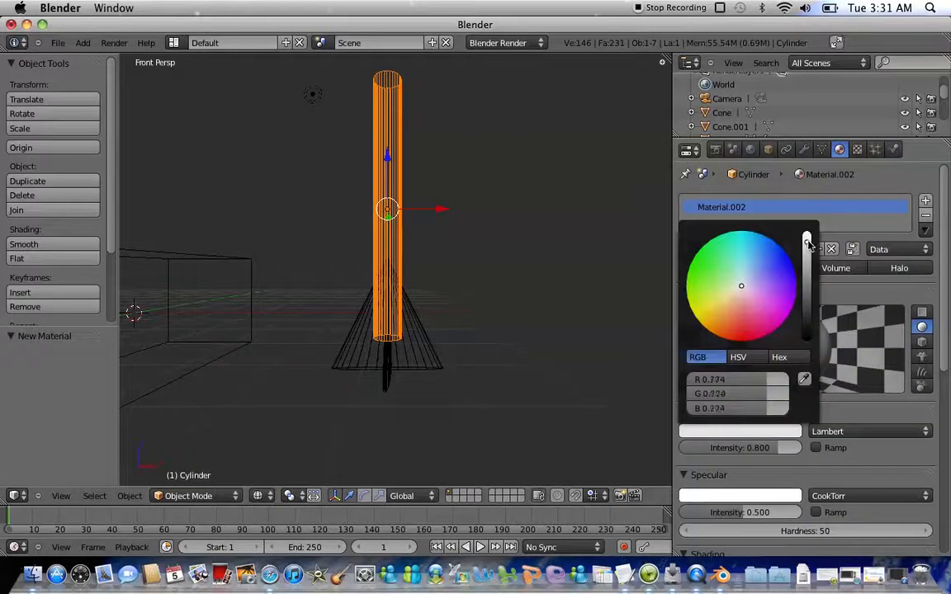
pyautogui.moveTo(809, 245); pyautogui.dragTo(807, 202)
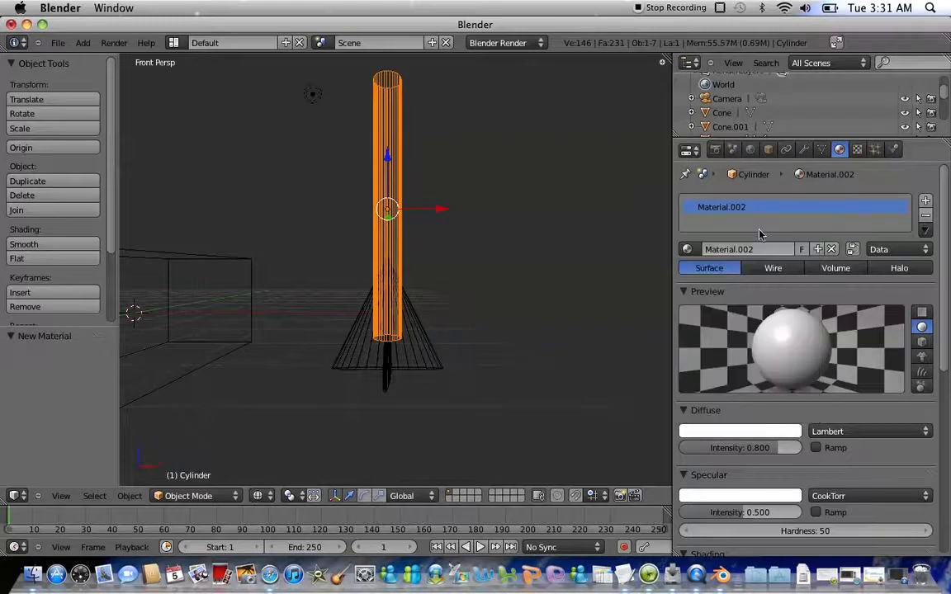
# Step: Add a cone mesh to the scene for the rocket's nose
pyautogui.keyDown('shift'); pyautogui.scroll(3, 485, 327); pyautogui.keyUp('shift')
pyautogui.keyDown('shift'); pyautogui.scroll(2, 485, 328); pyautogui.keyUp('shift')
pyautogui.scroll(-4, 485, 328)
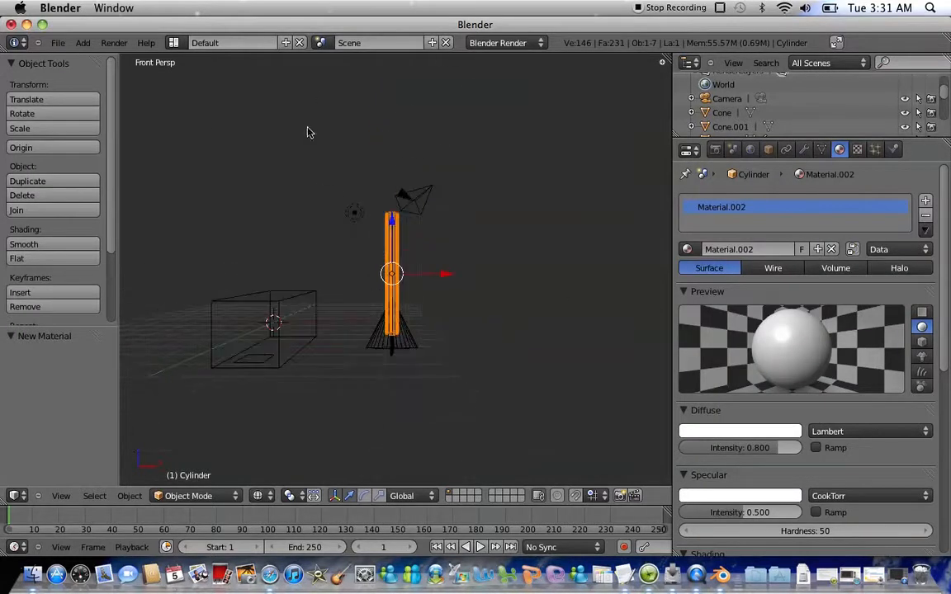
pyautogui.click(82, 44)
pyautogui.moveTo(86, 57)
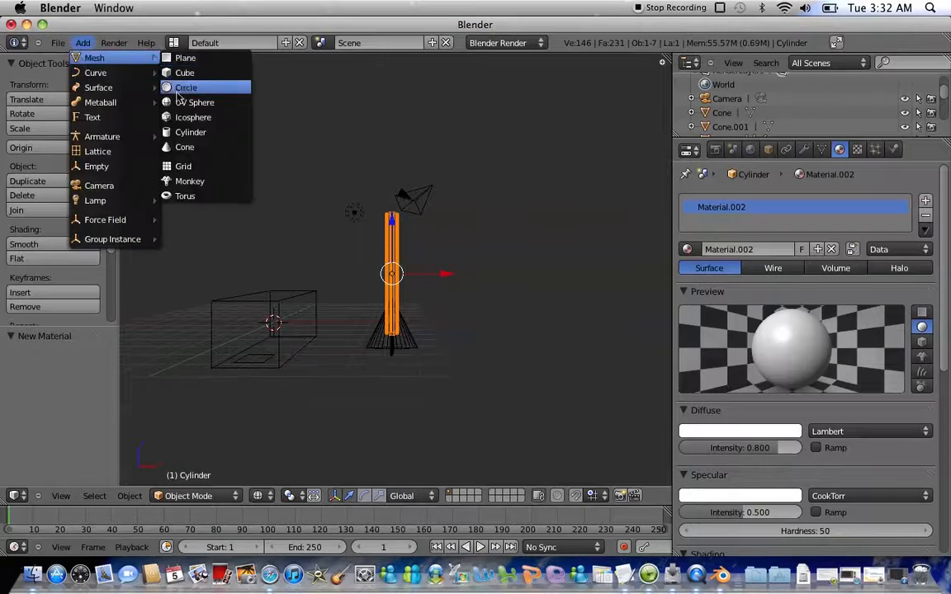
pyautogui.click(185, 147)
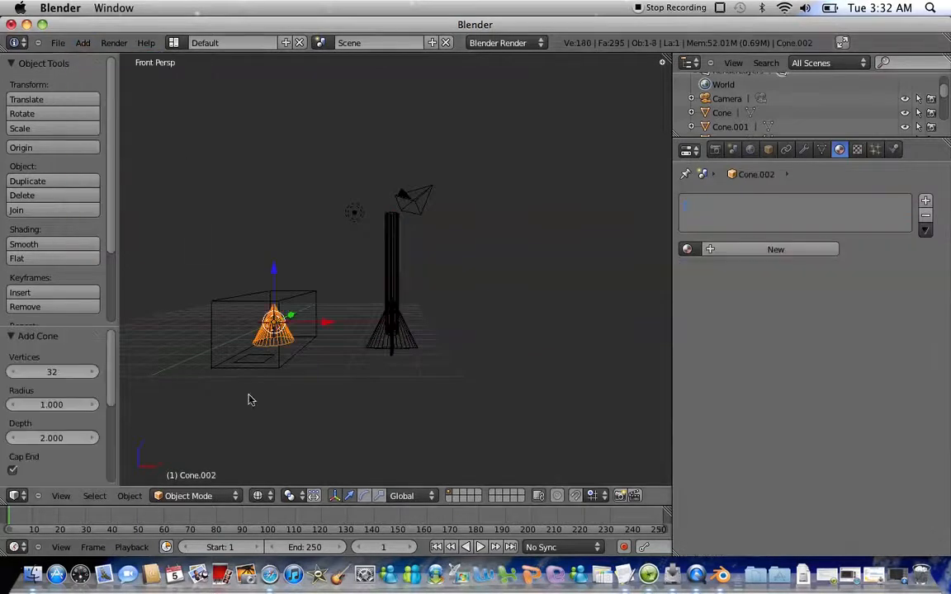
# Step: Move the new cone about 6.088 along X and 7.141 along Z to above the cylinder
pyautogui.moveTo(300, 298); pyautogui.dragTo(327, 337, button='middle')
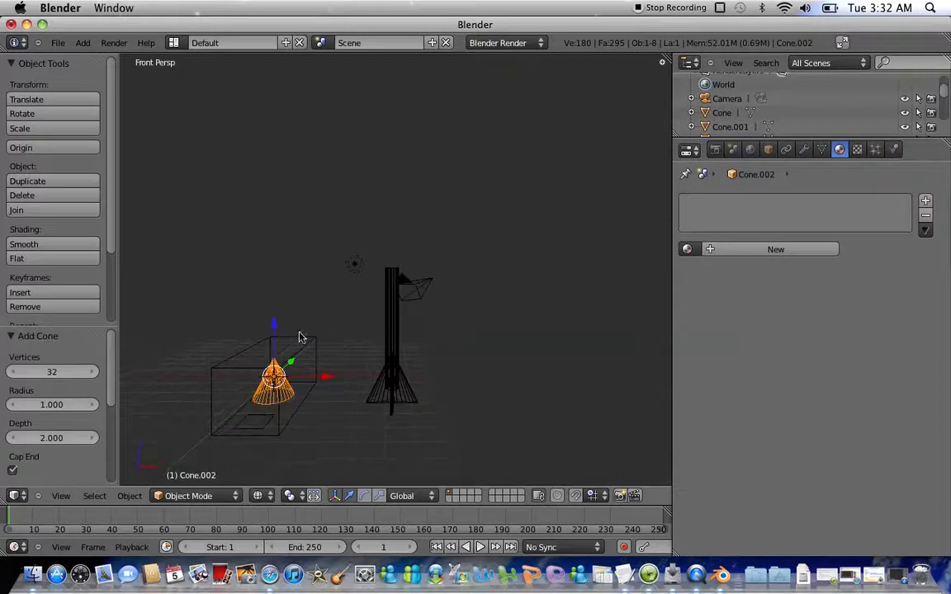
pyautogui.click(275, 325)
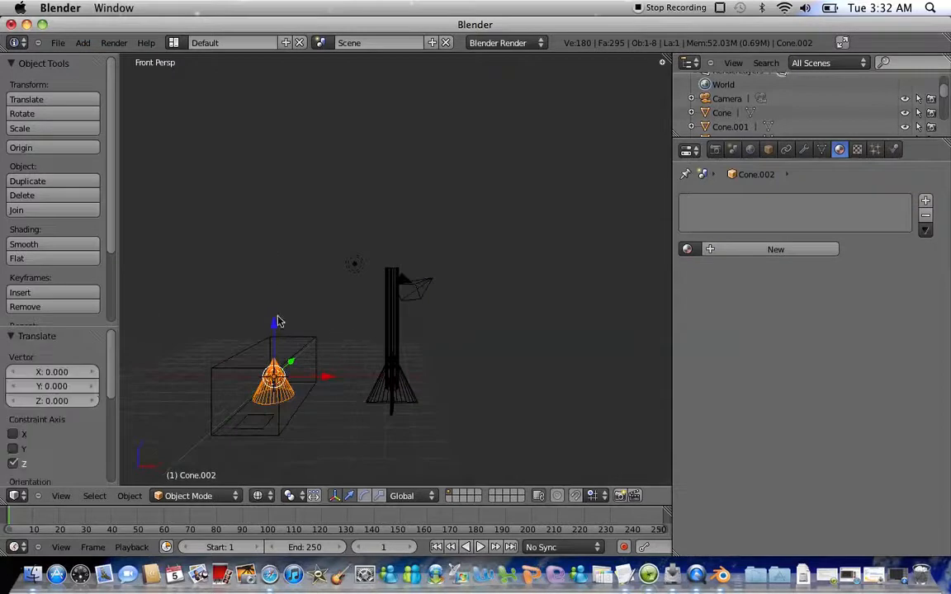
pyautogui.moveTo(322, 382); pyautogui.dragTo(440, 388)
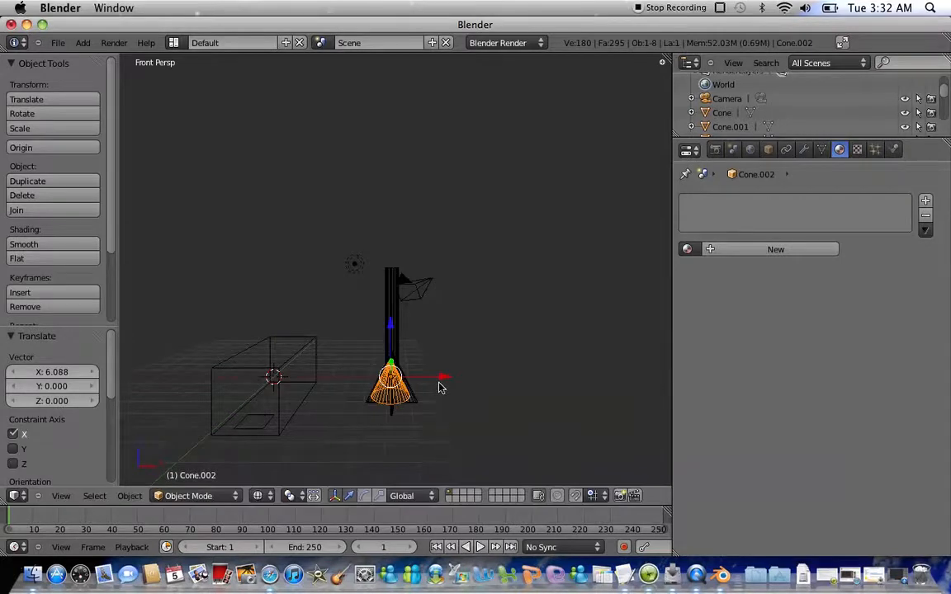
pyautogui.hscroll(10, 440, 388)
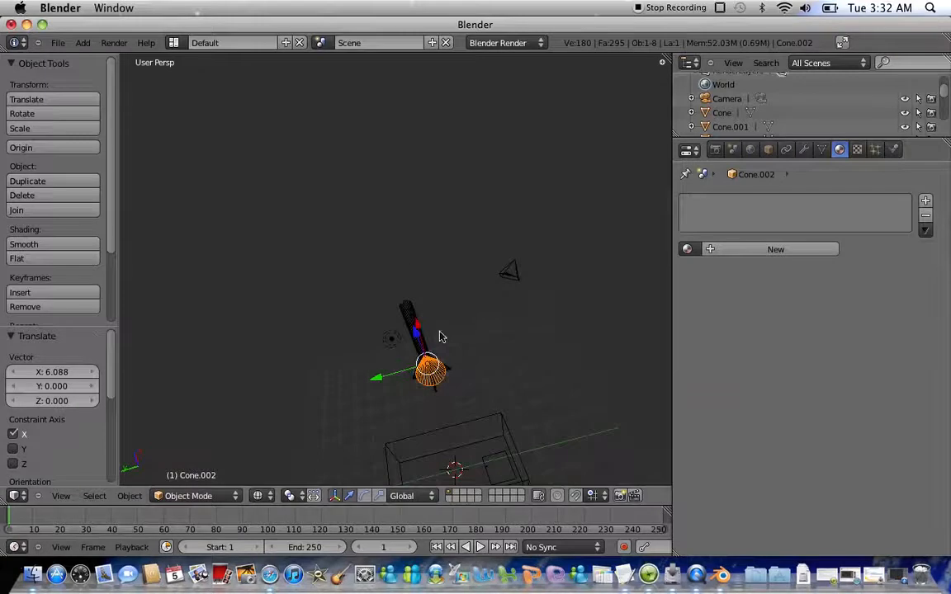
pyautogui.moveTo(417, 337); pyautogui.dragTo(399, 260)
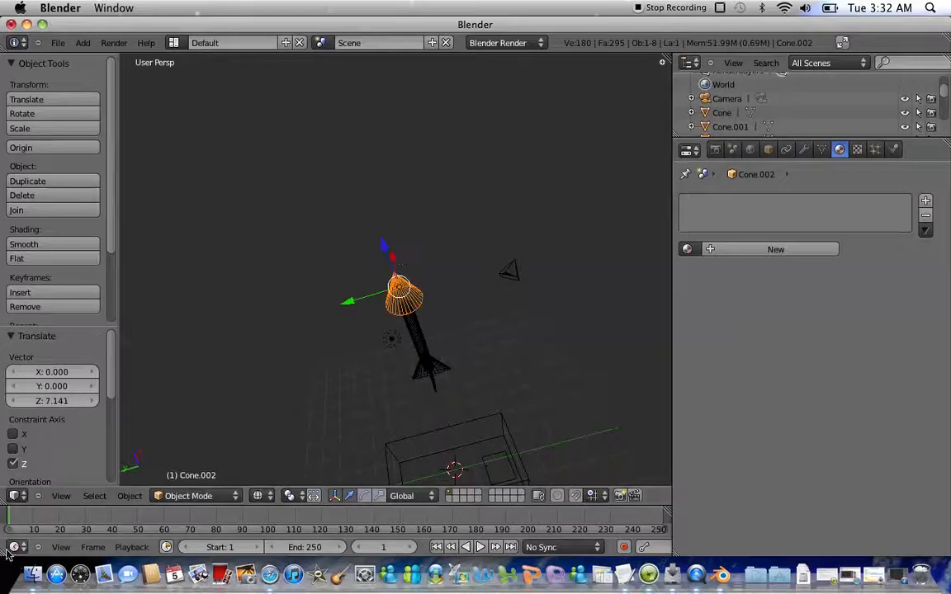
# Step: From the top view, centre the nose cone over the cylinder by shifting it about 0.085 along X
pyautogui.click(94, 495)
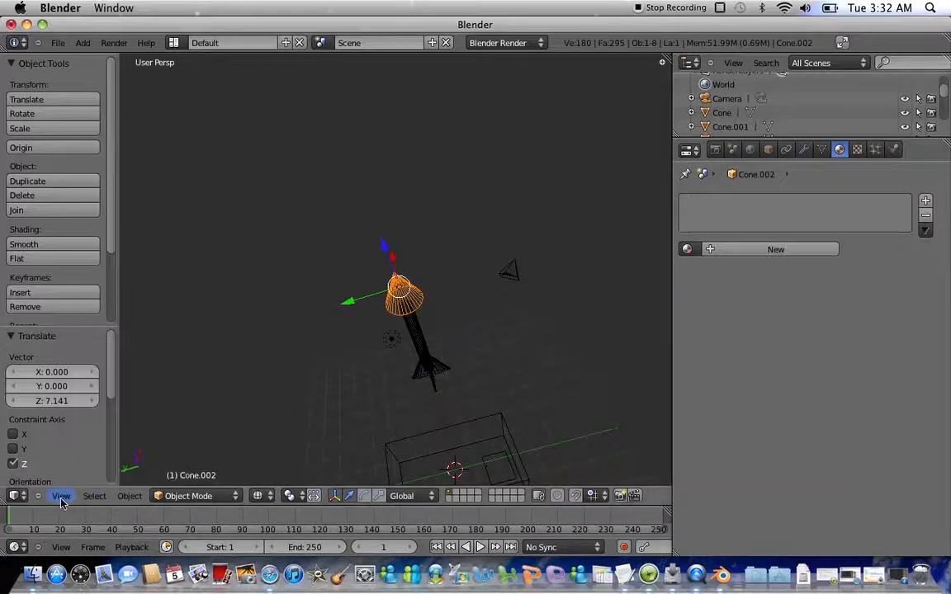
pyautogui.click(61, 498)
pyautogui.click(67, 429)
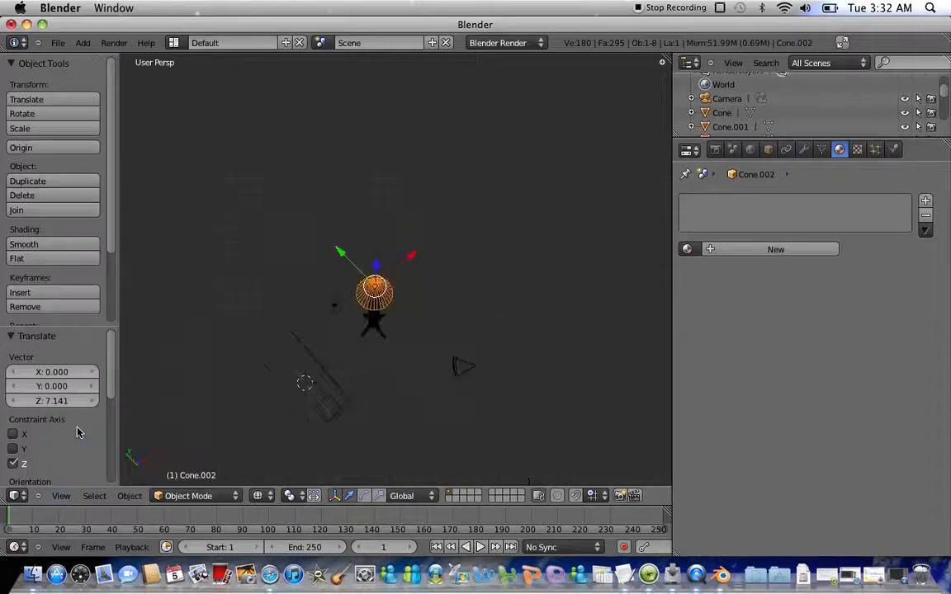
pyautogui.keyDown('shift'); pyautogui.hscroll(-1, 381, 286); pyautogui.keyUp('shift')
pyautogui.scroll(7, 381, 287)
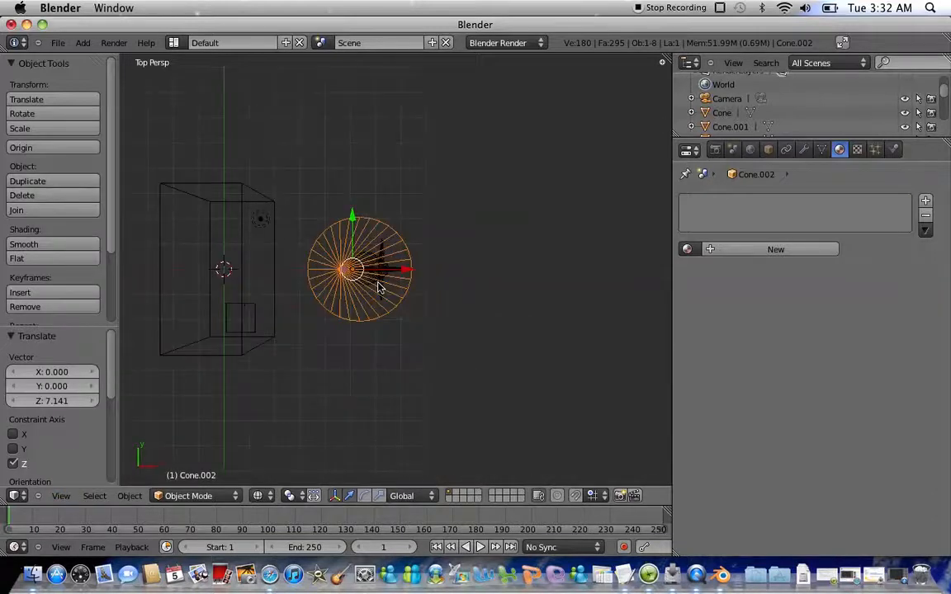
pyautogui.moveTo(378, 286); pyautogui.dragTo(342, 256, button='middle')
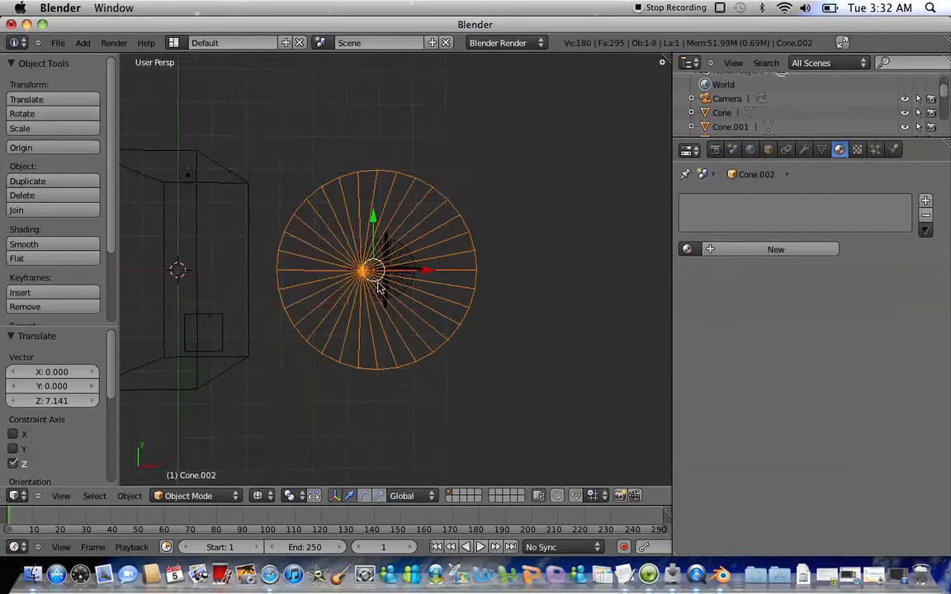
pyautogui.moveTo(427, 274); pyautogui.dragTo(440, 275)
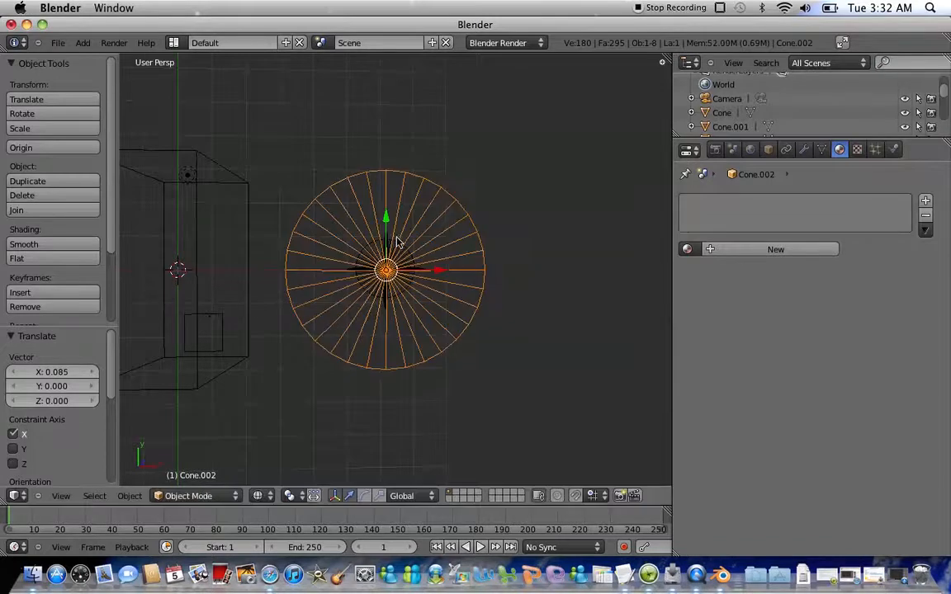
pyautogui.scroll(6, 397, 242)
pyautogui.scroll(-4, 397, 242)
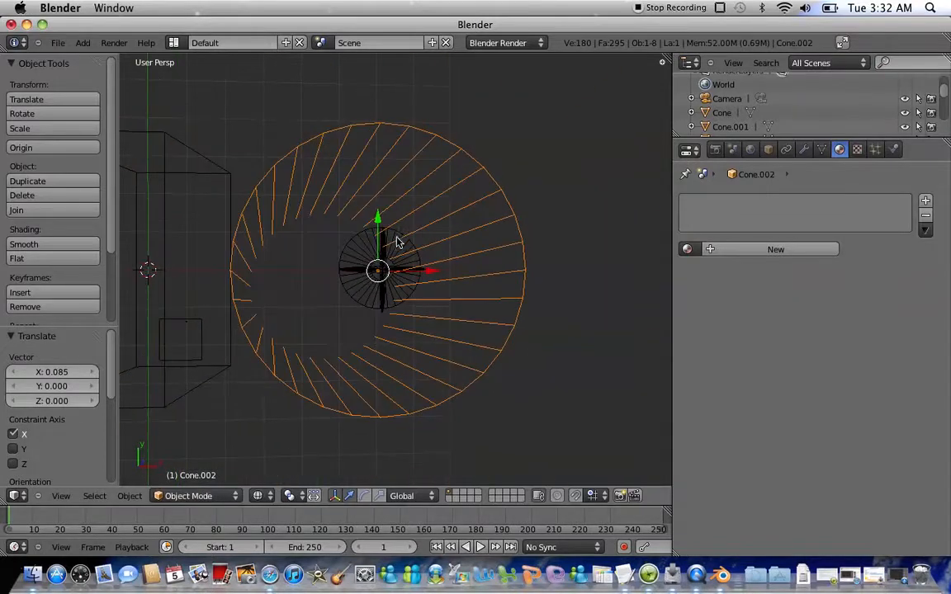
# Step: From the front view, lower the nose cone about 0.450 along Z toward the cylinder
pyautogui.click(94, 497)
pyautogui.click(61, 496)
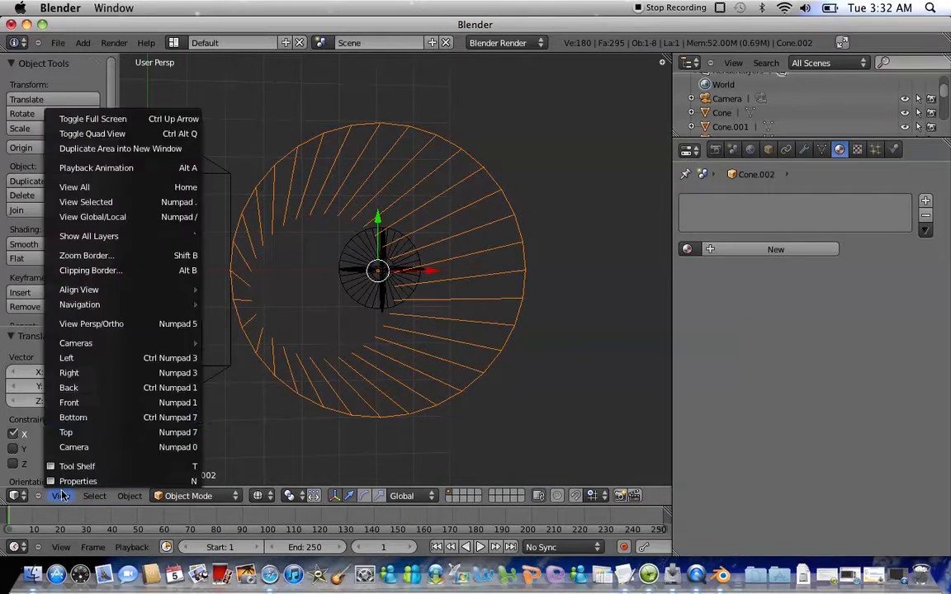
pyautogui.click(76, 410)
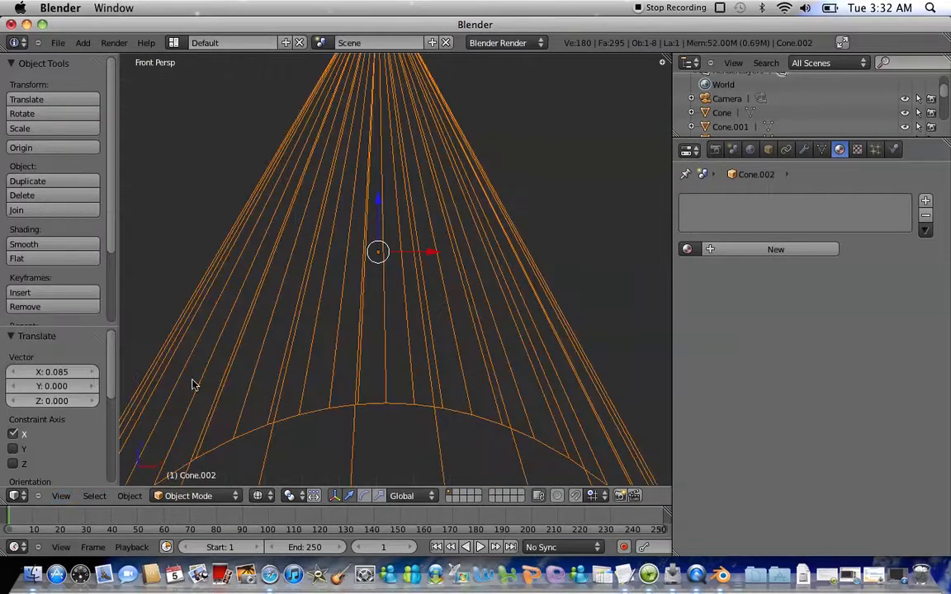
pyautogui.scroll(-3, 191, 382)
pyautogui.scroll(-2, 192, 385)
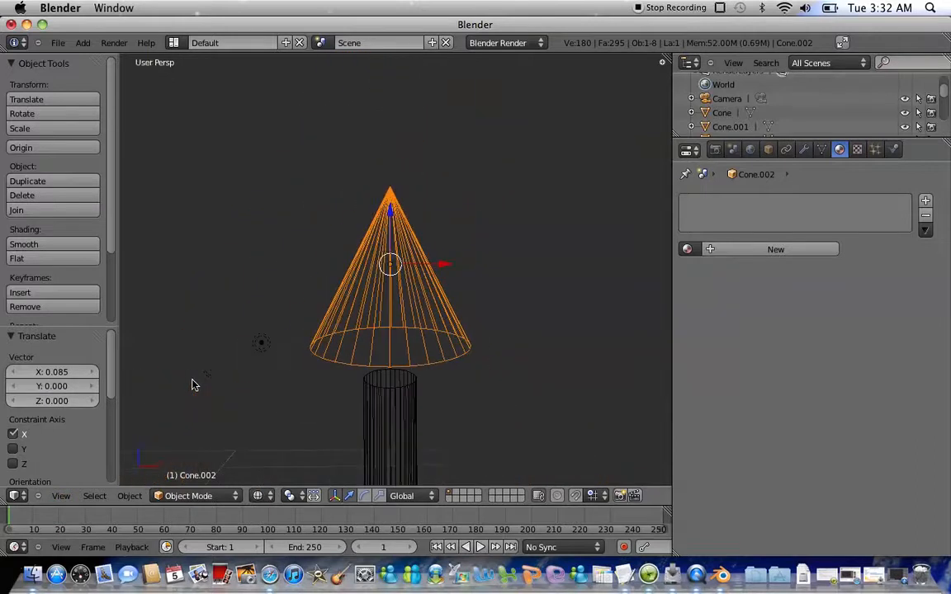
pyautogui.click(392, 215)
pyautogui.moveTo(392, 215); pyautogui.dragTo(393, 254)
# Step: Scale the nose cone uniformly to about 0.585 and seat it on the cylinder, moving it about -0.430 along Z and 0.019 along X
pyautogui.press('s')
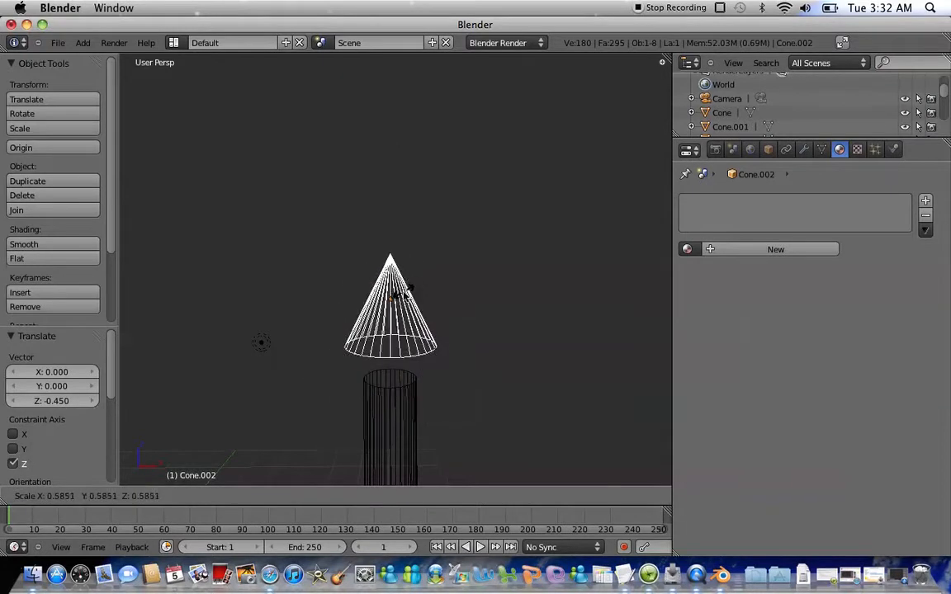
pyautogui.click(395, 289)
pyautogui.moveTo(390, 245); pyautogui.dragTo(392, 283)
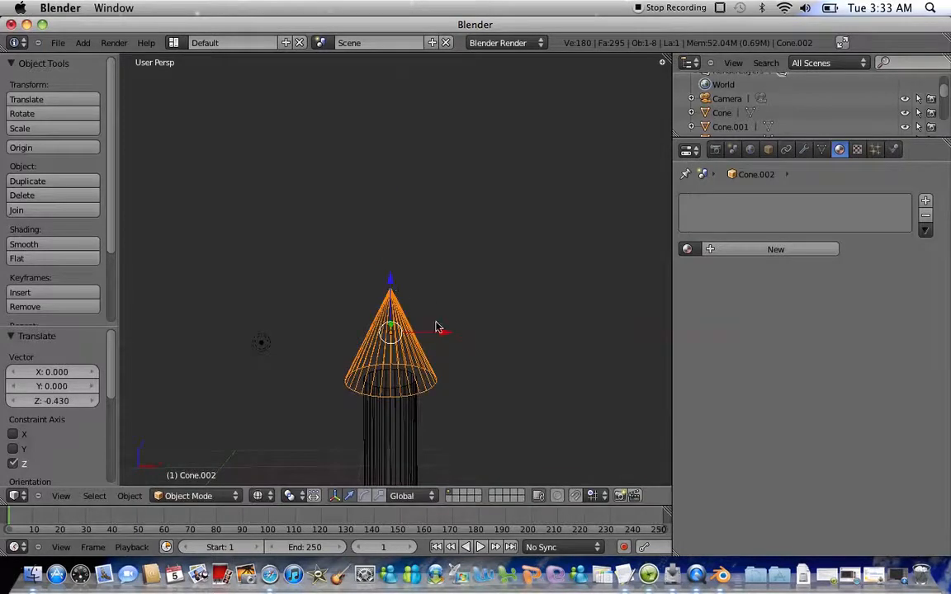
pyautogui.moveTo(443, 337); pyautogui.dragTo(445, 338)
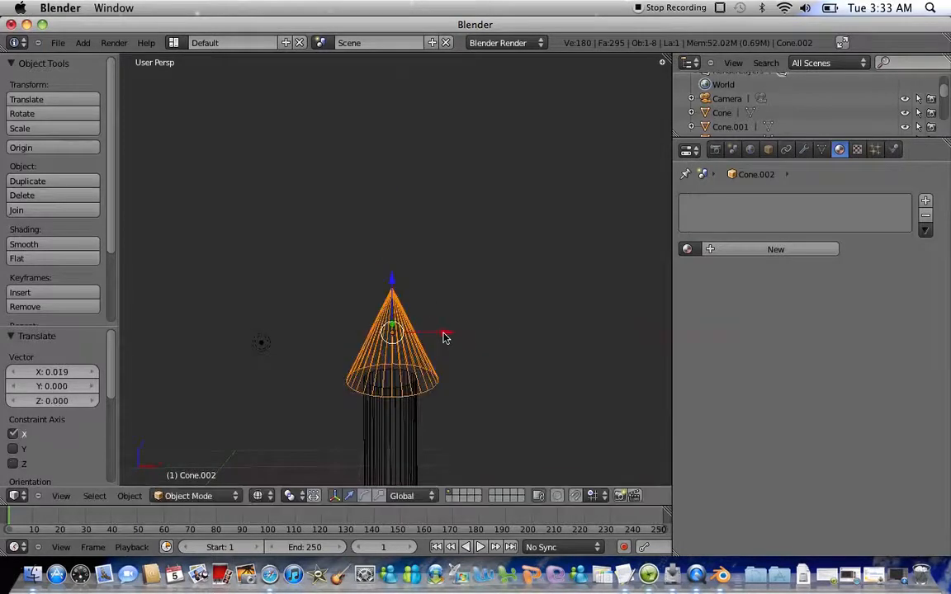
# Step: Parent the cylinder and both fin cones to the nose cone with the Object option, and clear the selection
pyautogui.scroll(-6, 404, 384)
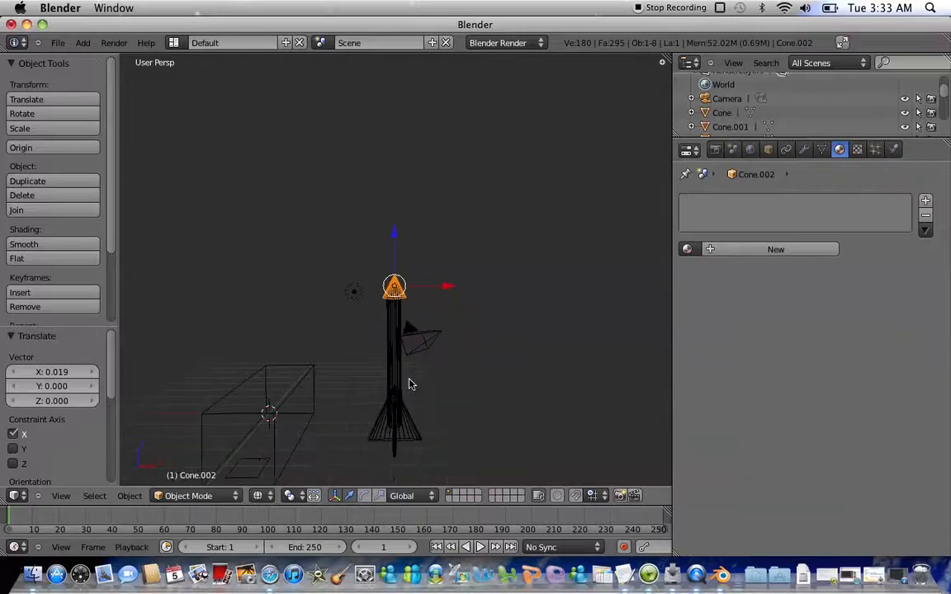
pyautogui.rightClick(390, 390)
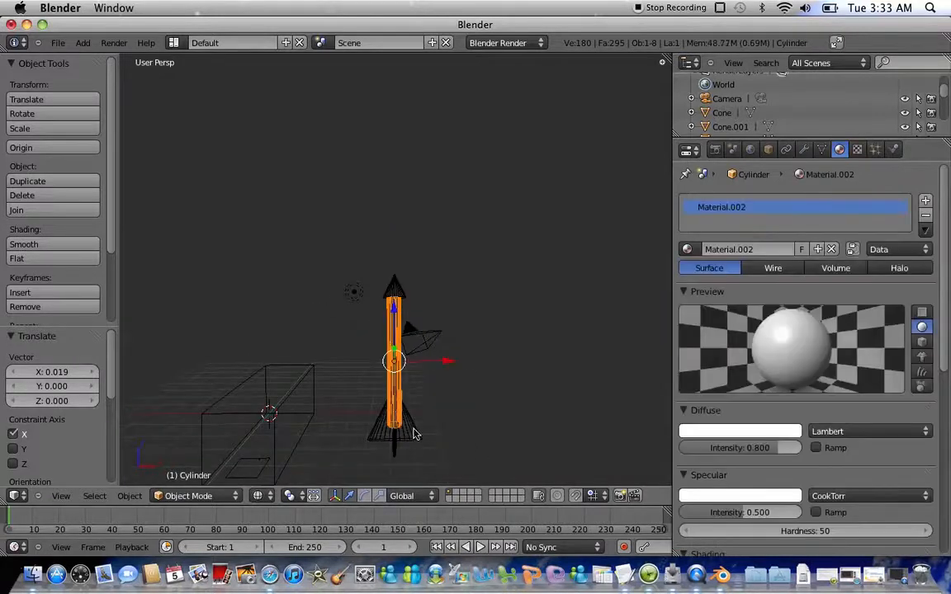
pyautogui.rightClick(413, 431)
pyautogui.rightClick(396, 343)
pyautogui.rightClick(410, 432)
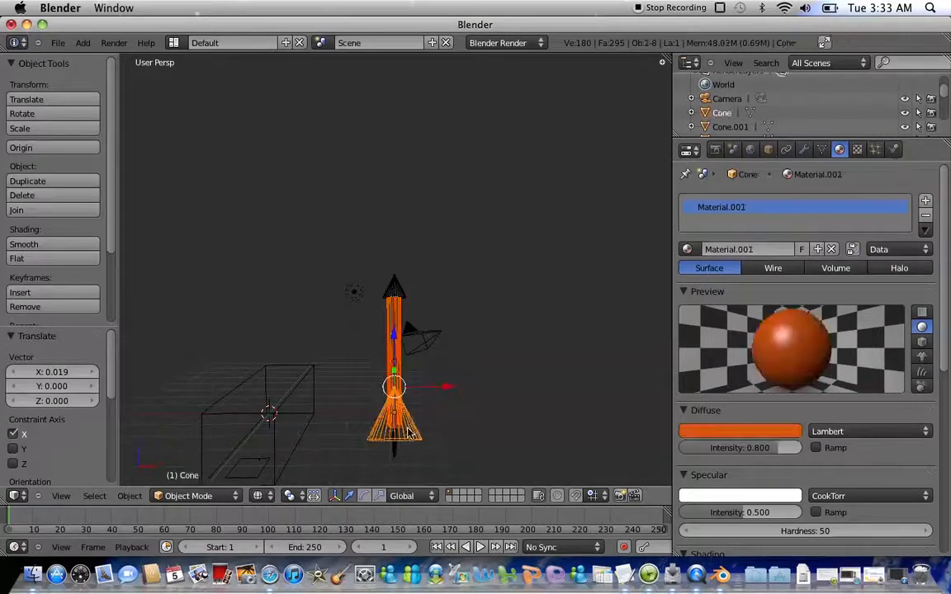
pyautogui.keyDown('shift'); pyautogui.rightClick(395, 449); pyautogui.keyUp('shift')
pyautogui.keyDown('shift'); pyautogui.rightClick(389, 291); pyautogui.keyUp('shift')
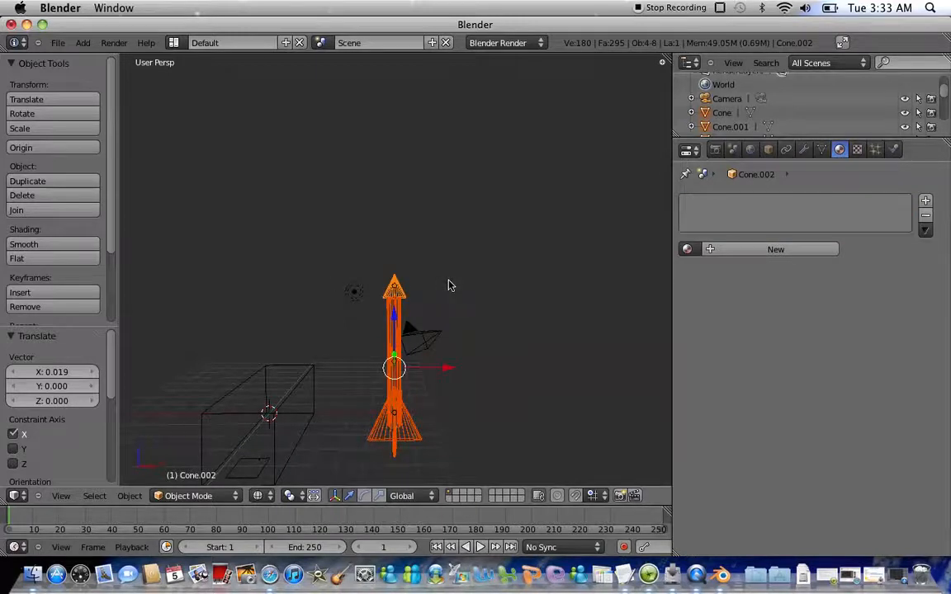
pyautogui.hotkey('ctrl', 'p')
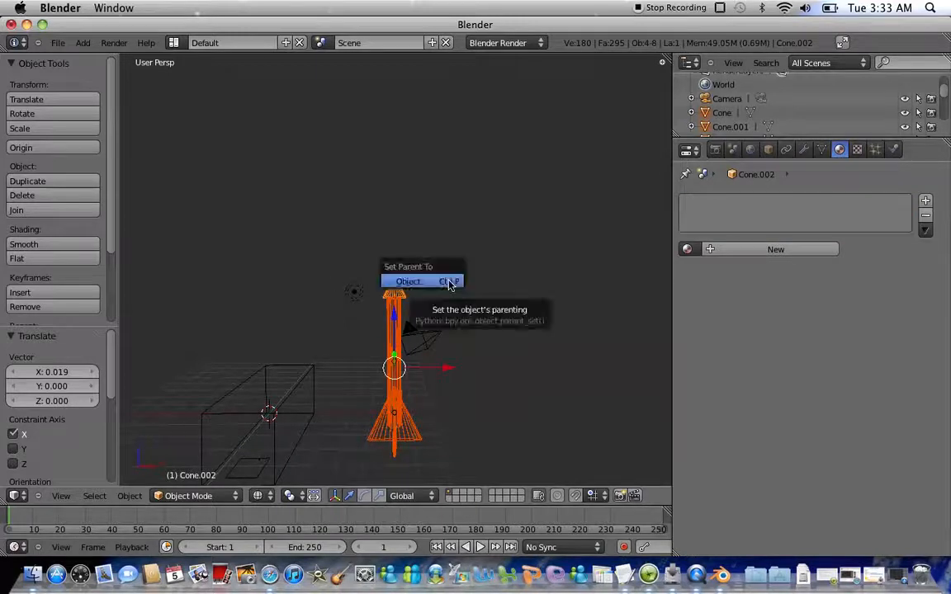
pyautogui.click(450, 282)
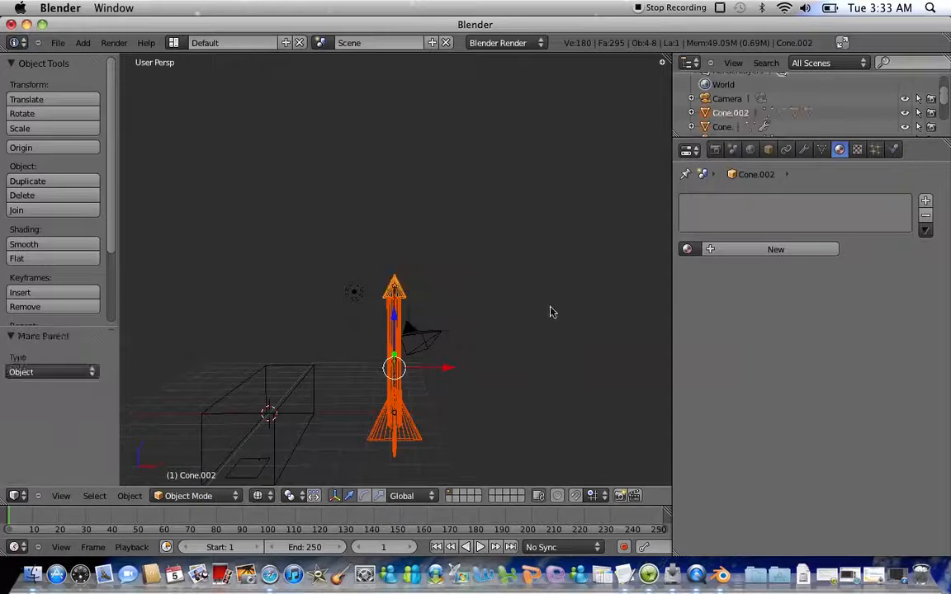
pyautogui.press('a')
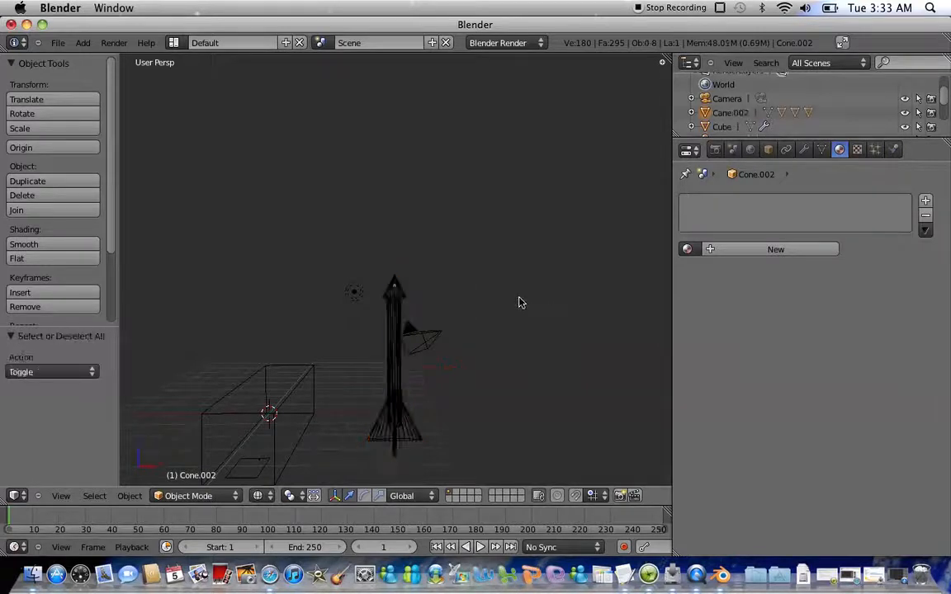
pyautogui.rightClick(390, 362)
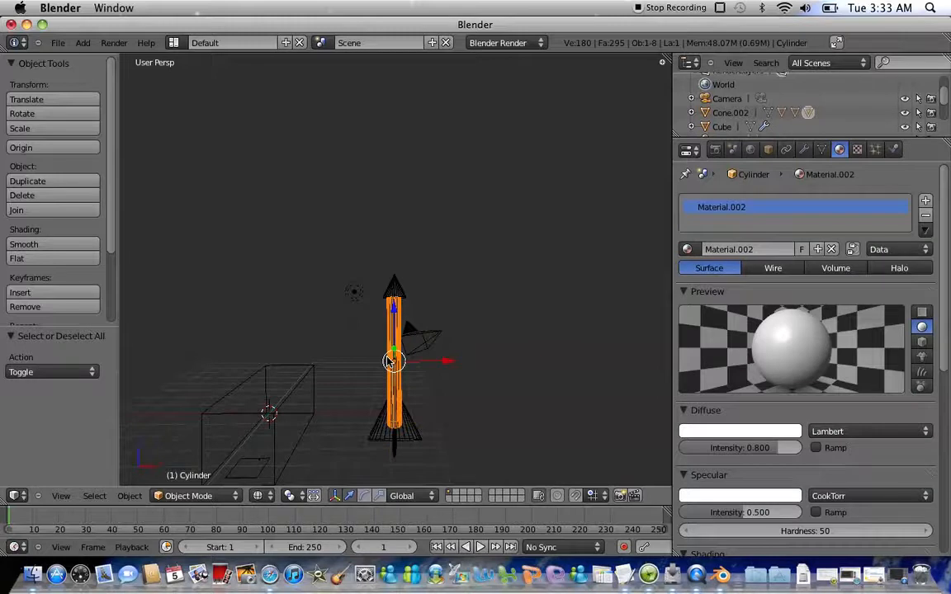
pyautogui.press('g')
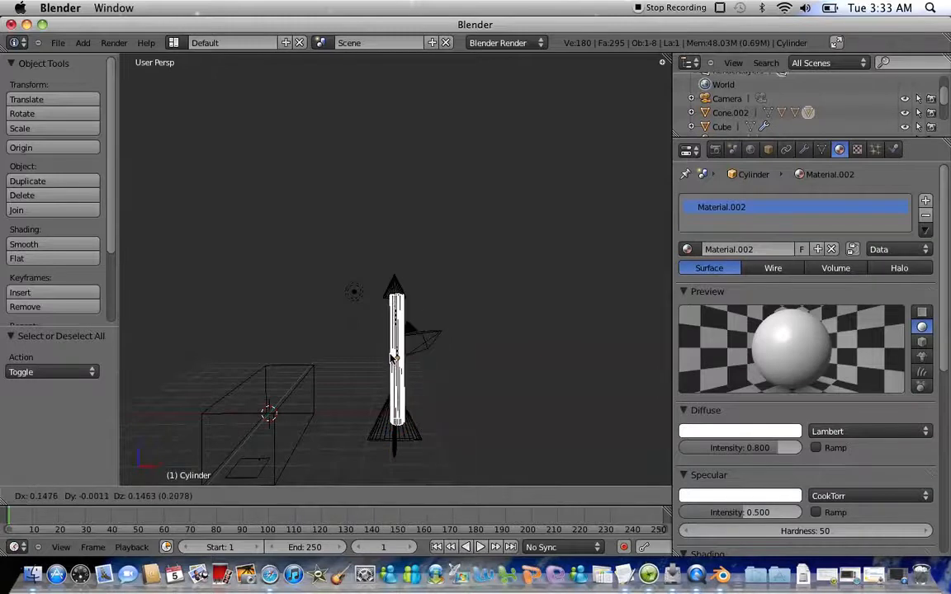
pyautogui.click(392, 356)
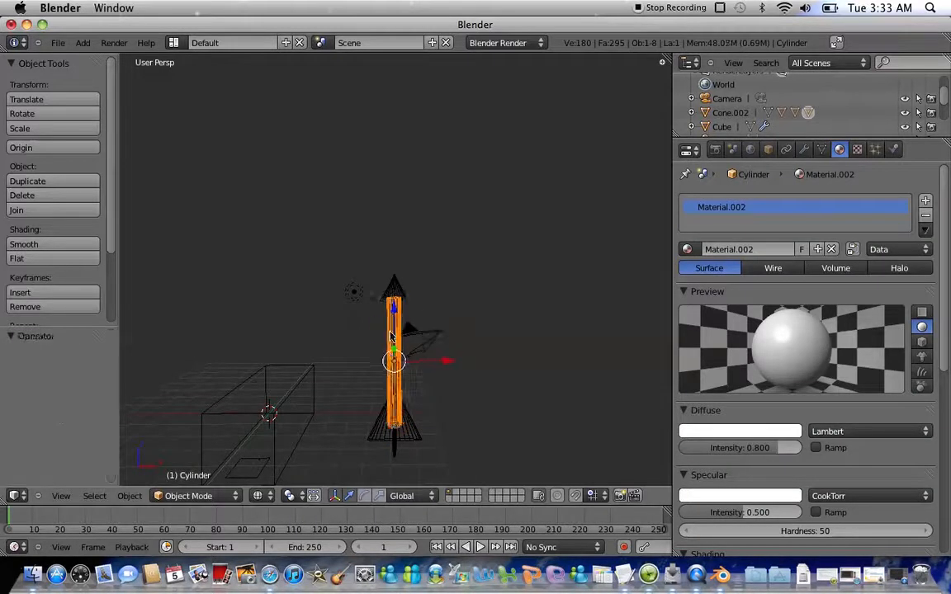
# Step: Move the rocket by its nose cone about -1.869 along X, 0.012 along Y and 0.559 along Z
pyautogui.rightClick(393, 294)
pyautogui.press('g')
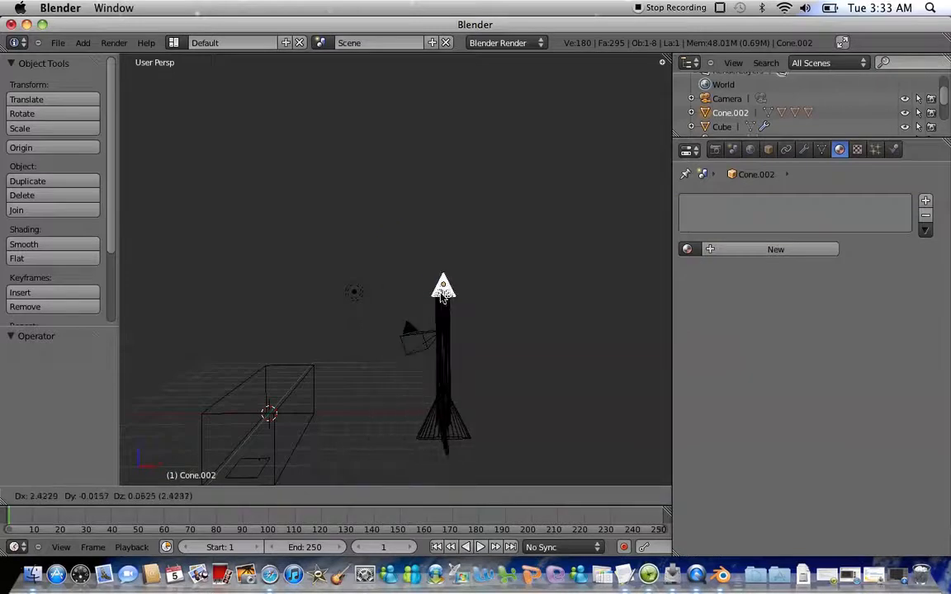
pyautogui.click(357, 289)
# Step: From the top view, move the rocket by its nose cone about -4.142 along X to over the smoke domain
pyautogui.scroll(-2, 357, 287)
pyautogui.scroll(-2, 357, 287)
pyautogui.scroll(2, 356, 287)
pyautogui.keyDown('shift'); pyautogui.scroll(1, 356, 287); pyautogui.keyUp('shift')
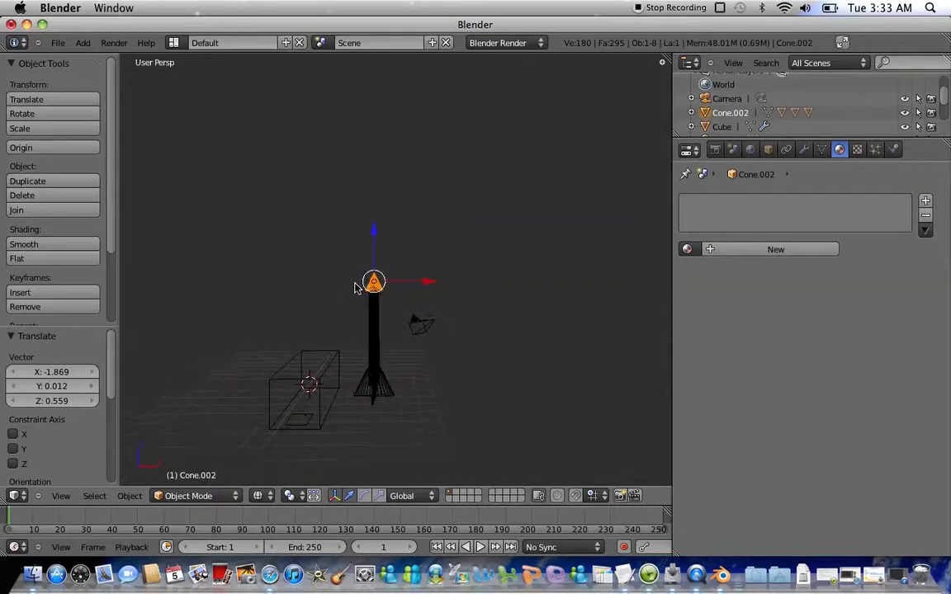
pyautogui.scroll(-3, 400, 297)
pyautogui.scroll(4, 399, 297)
pyautogui.scroll(2, 398, 297)
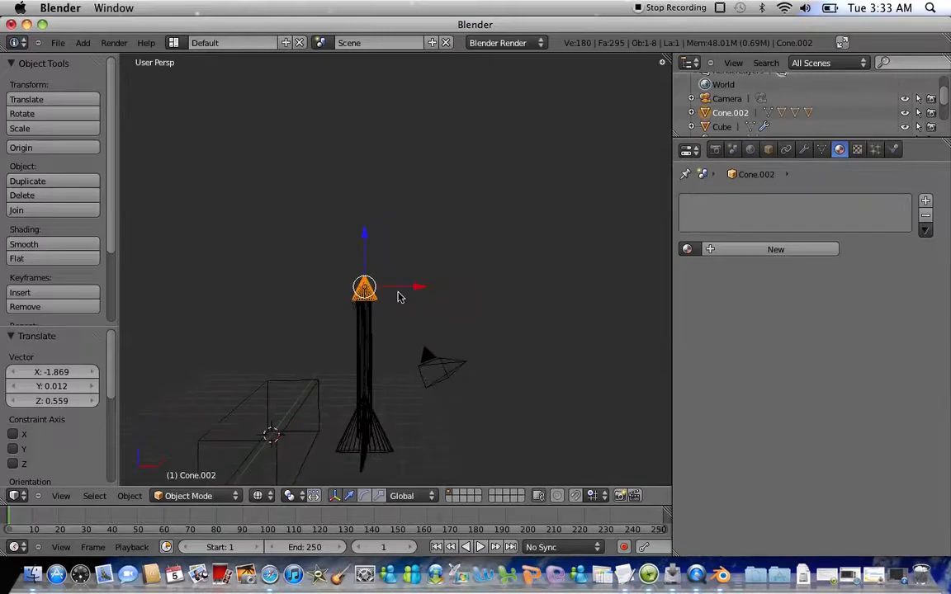
pyautogui.scroll(1, 391, 295)
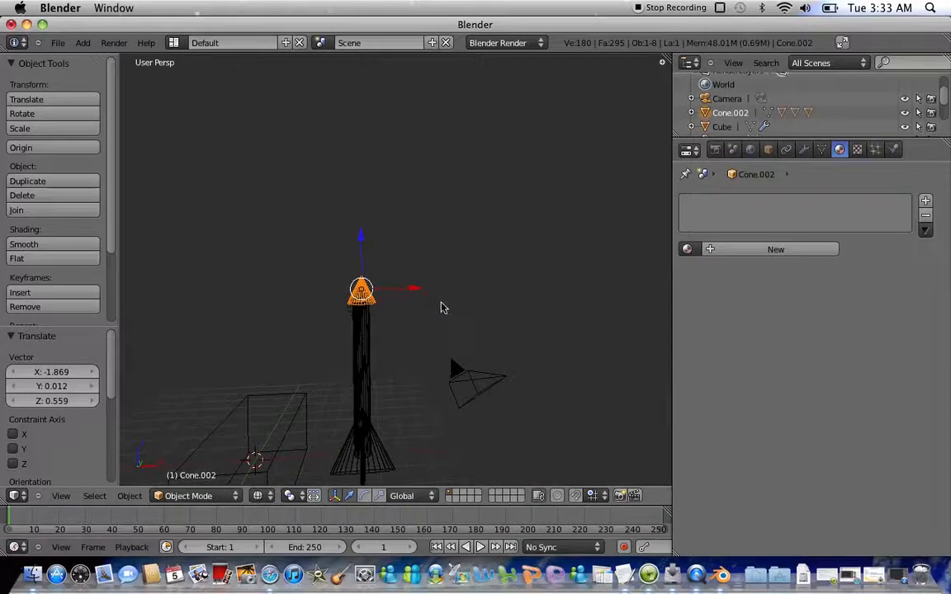
pyautogui.hscroll(-10, 462, 309)
pyautogui.scroll(-4, 462, 309)
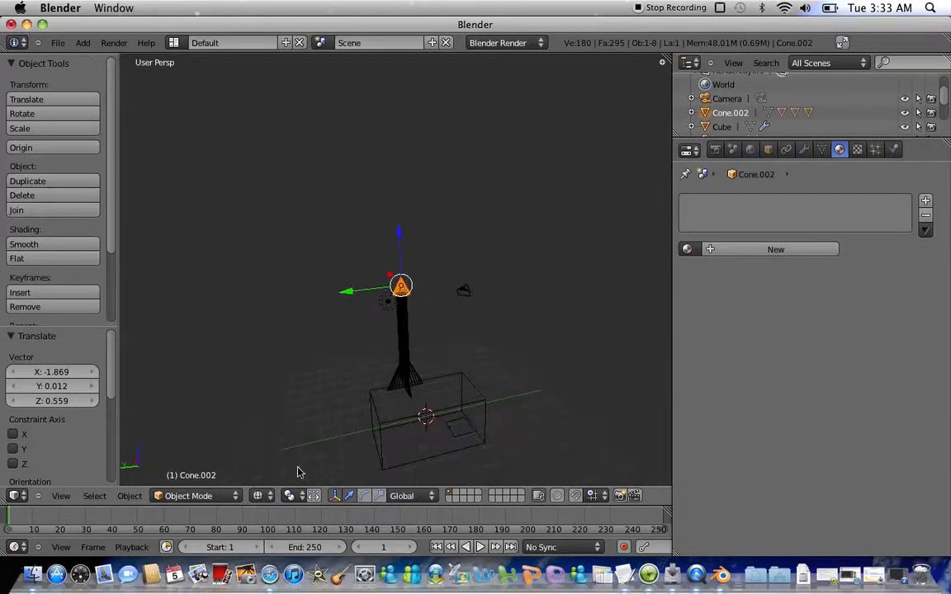
pyautogui.click(60, 548)
pyautogui.click(60, 495)
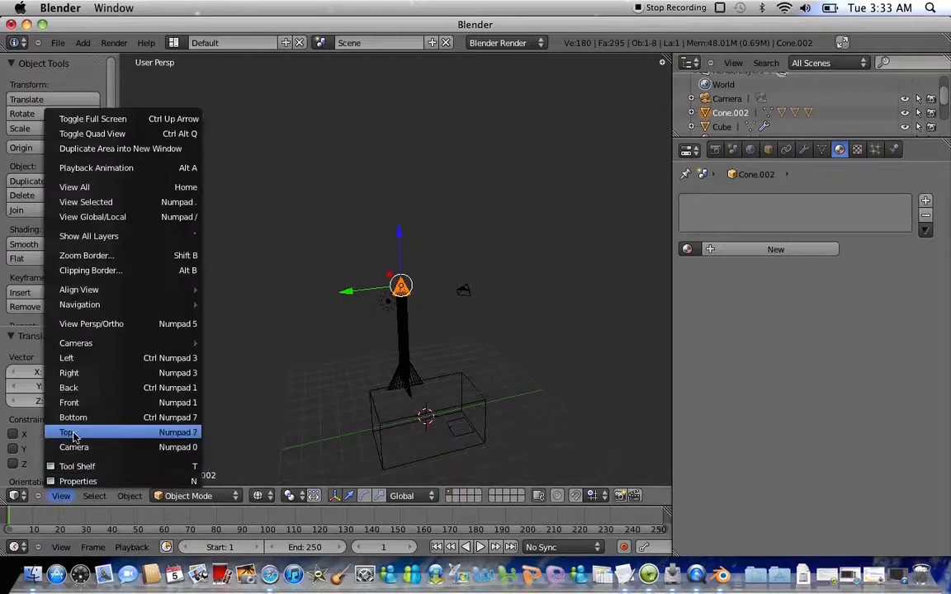
pyautogui.click(71, 433)
pyautogui.click(430, 271)
pyautogui.moveTo(437, 276); pyautogui.dragTo(381, 275)
# Step: Align the rocket over the emitter plane, shifting it about -2.010 and -0.030 along Y and -0.358 along X
pyautogui.scroll(4, 381, 275)
pyautogui.hscroll(-3, 383, 274)
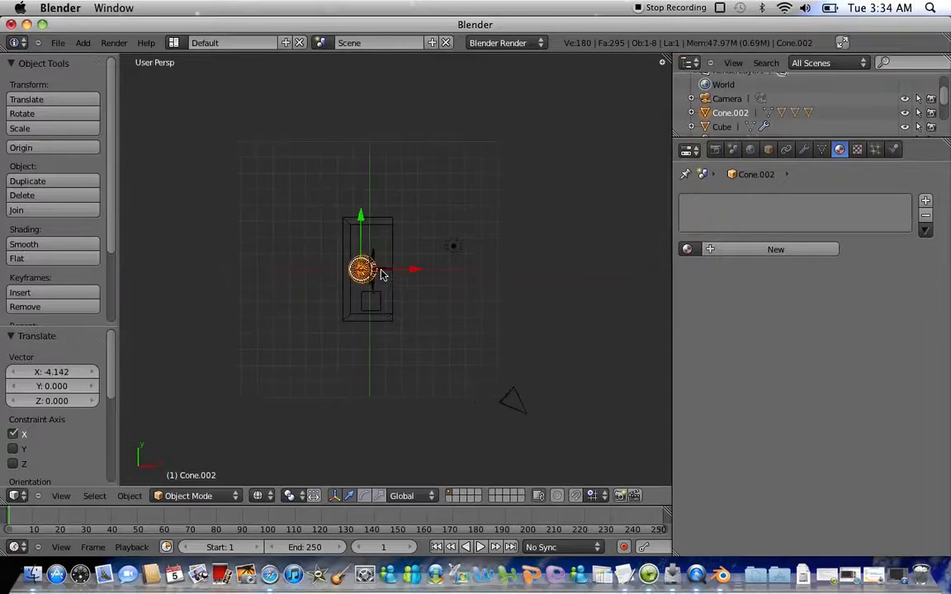
pyautogui.moveTo(410, 274); pyautogui.dragTo(414, 273)
pyautogui.moveTo(367, 221); pyautogui.dragTo(355, 271)
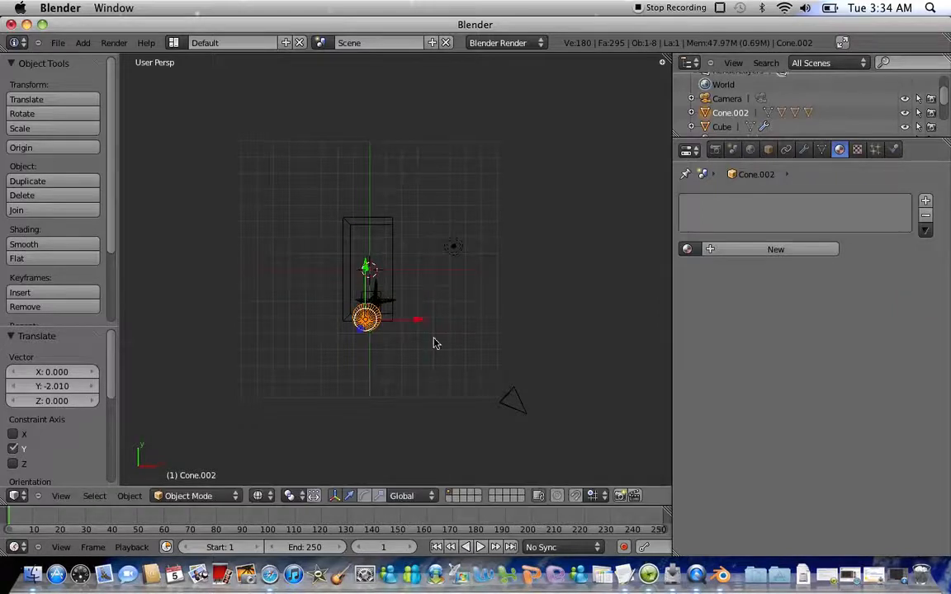
pyautogui.moveTo(417, 325); pyautogui.dragTo(403, 324)
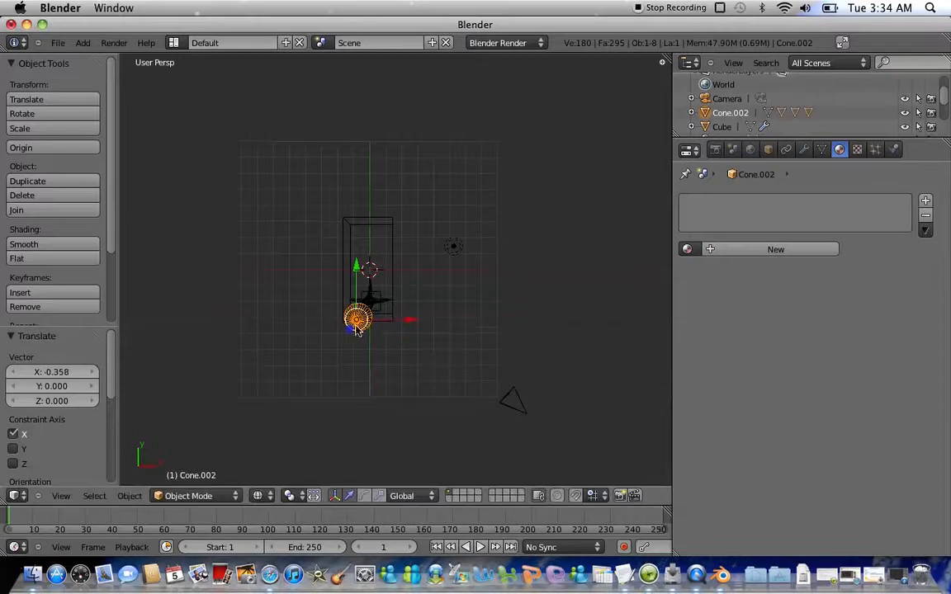
pyautogui.click(358, 270)
pyautogui.moveTo(359, 272); pyautogui.dragTo(358, 273)
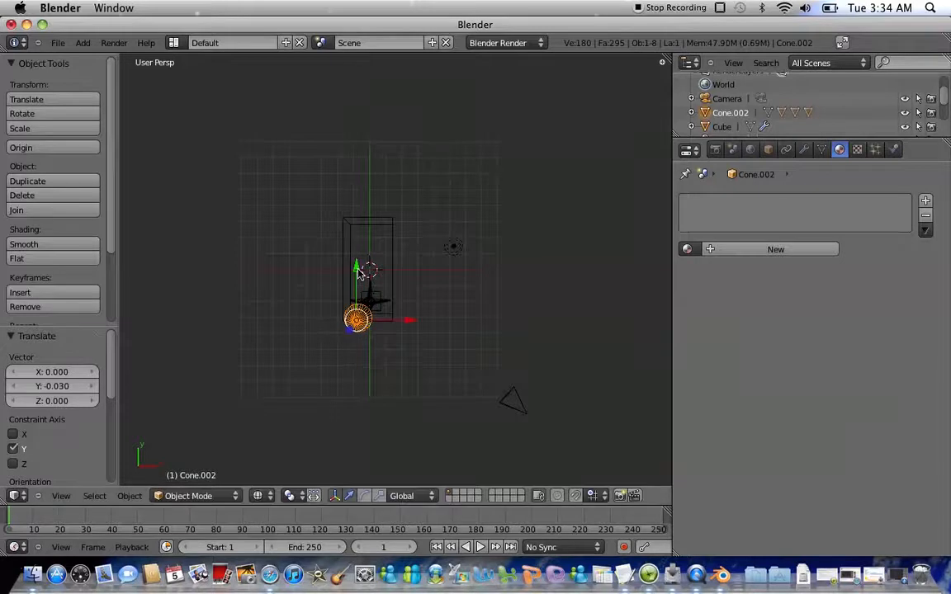
# Step: Check the rocket from the front and side, and shift it about -0.116 along X, 0.101 along Y and -0.412 along Z
pyautogui.click(60, 497)
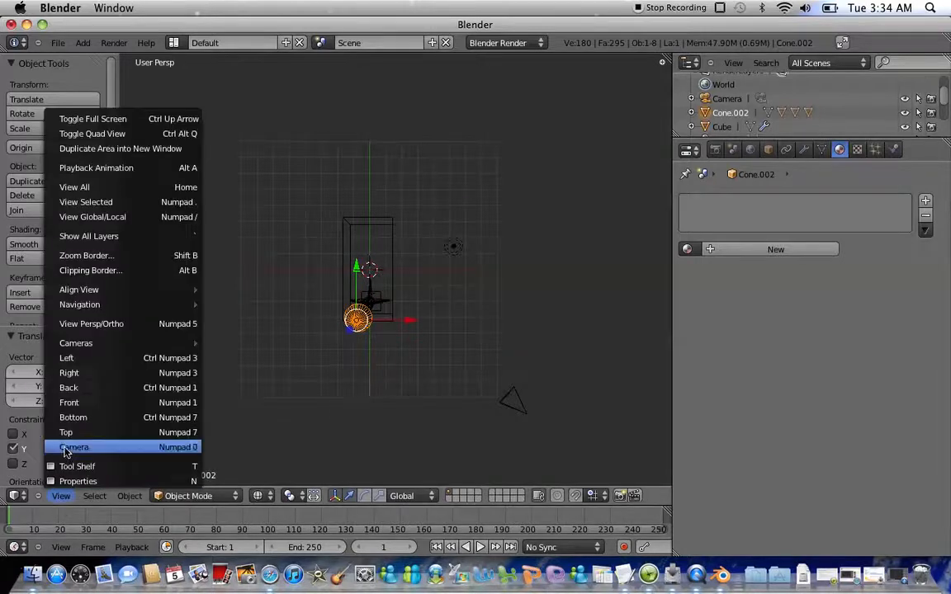
pyautogui.click(70, 403)
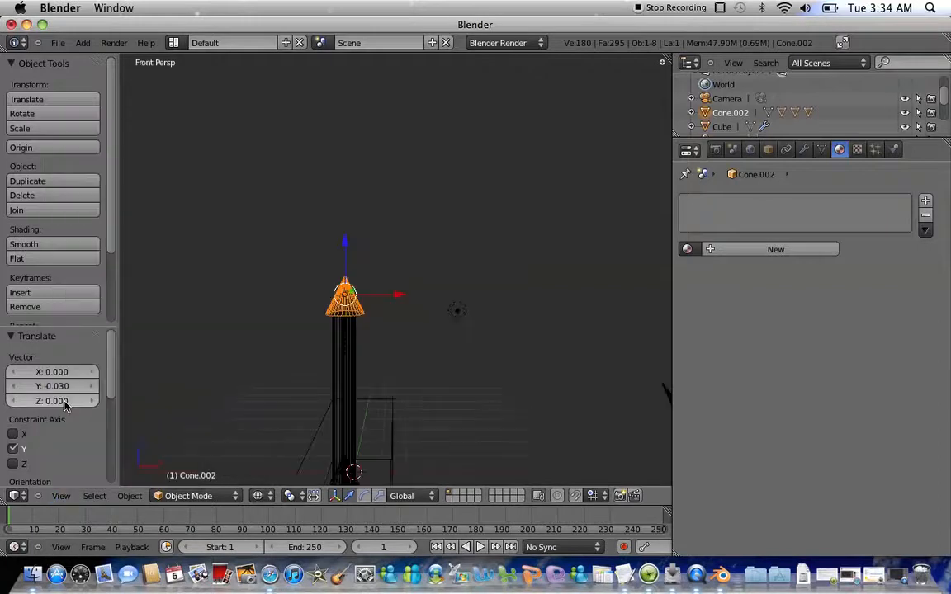
pyautogui.keyDown('ctrl'); pyautogui.scroll(-5, 160, 432); pyautogui.keyUp('ctrl')
pyautogui.scroll(-2, 159, 432)
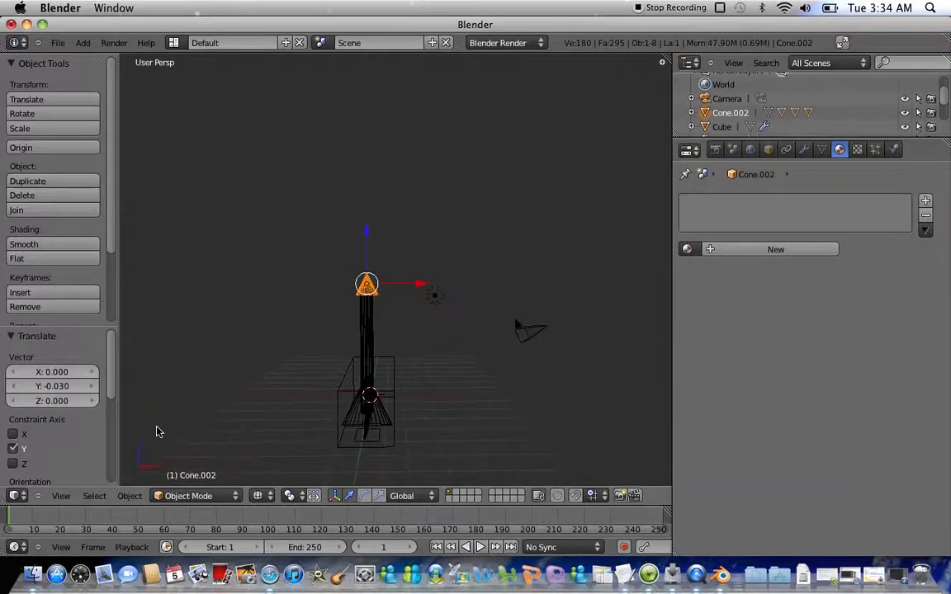
pyautogui.hscroll(10, 391, 338)
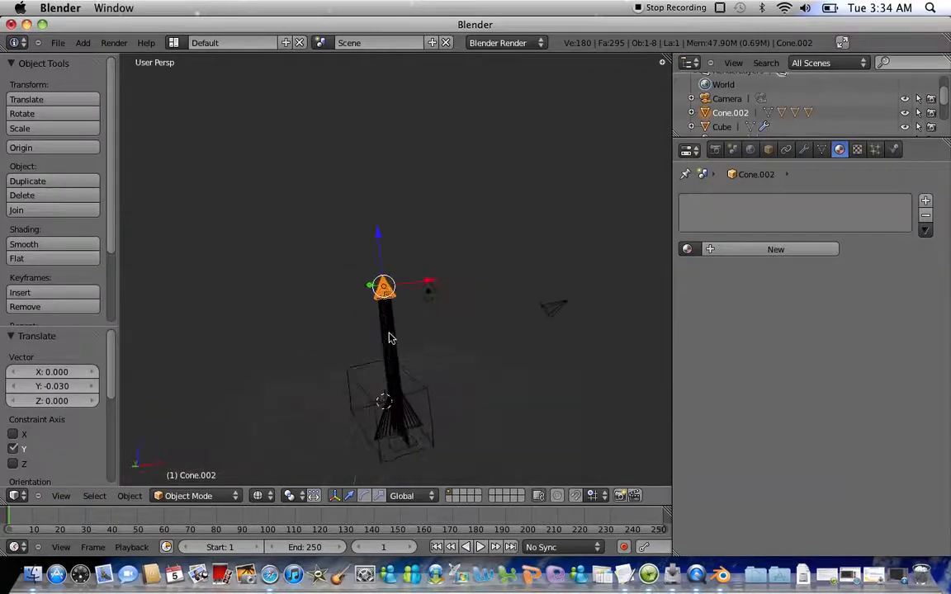
pyautogui.hscroll(2, 391, 338)
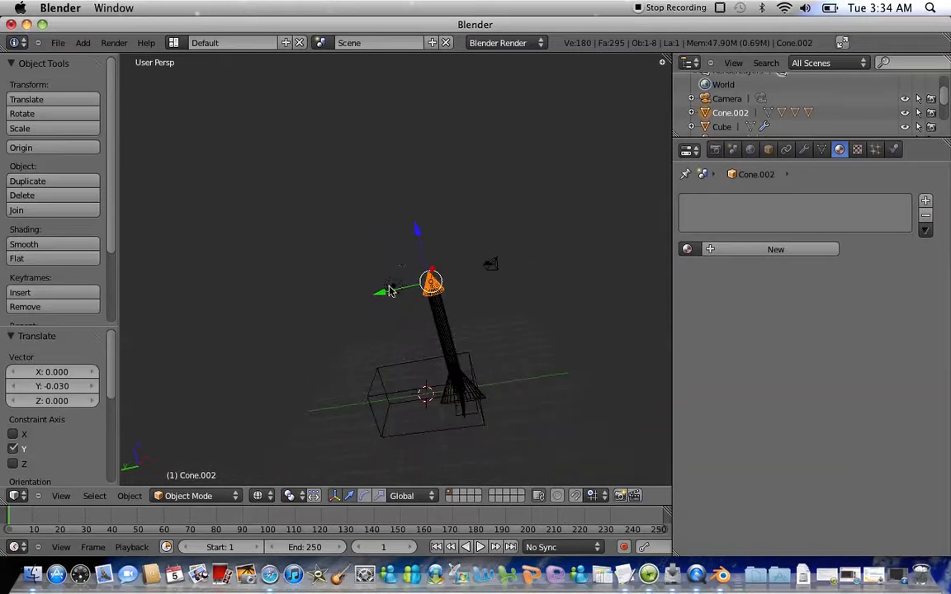
pyautogui.moveTo(386, 295); pyautogui.dragTo(436, 282)
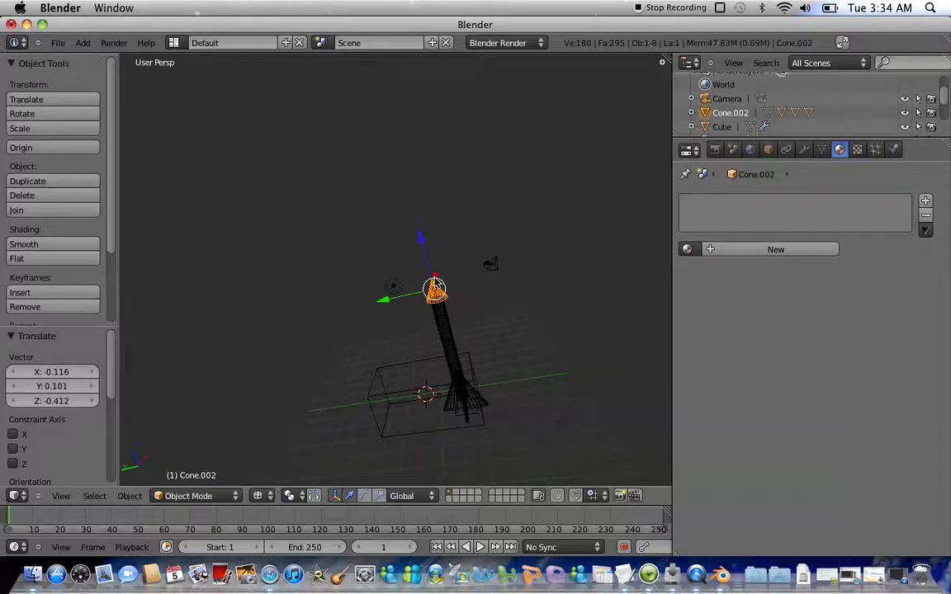
# Step: Play the smoke animation, restart it from the beginning of the timeline, and stop it at frame 18
pyautogui.hotkey('alt', 'a')
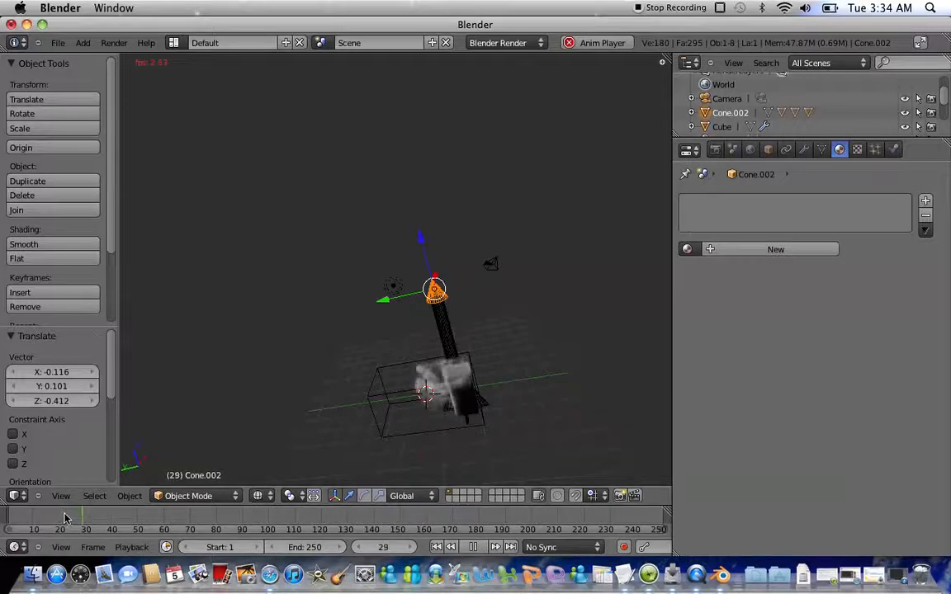
pyautogui.click(14, 518)
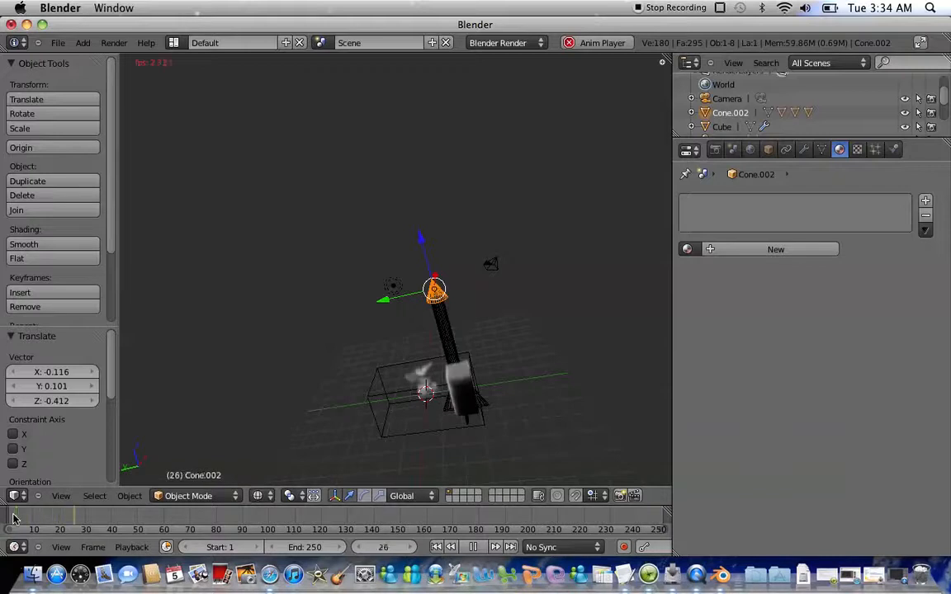
pyautogui.click(7, 519)
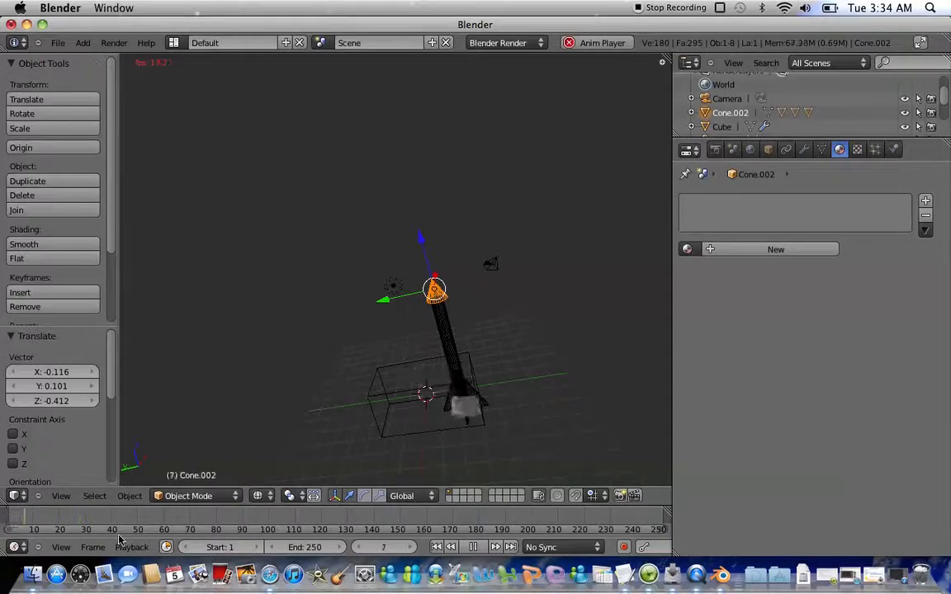
pyautogui.click(477, 548)
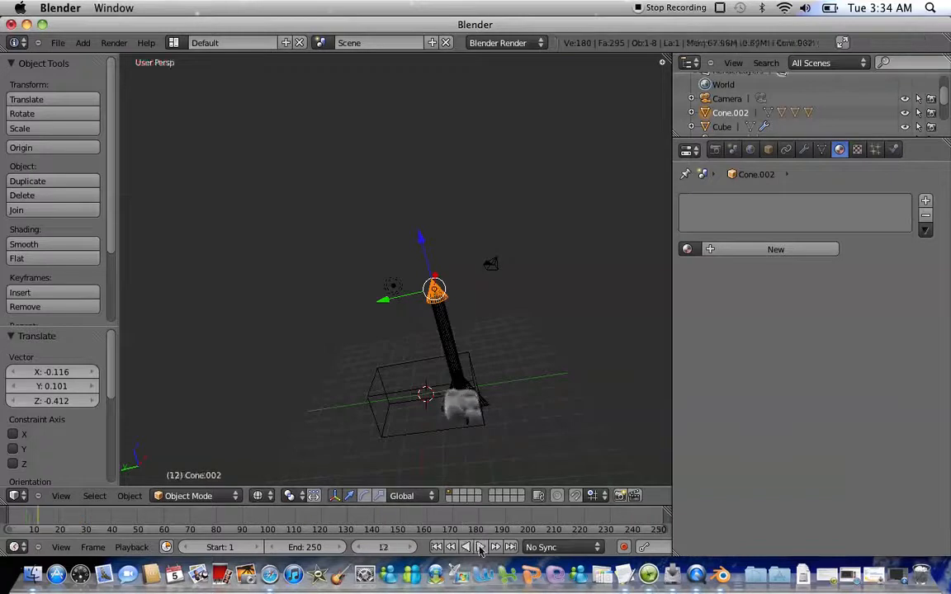
pyautogui.click(480, 548)
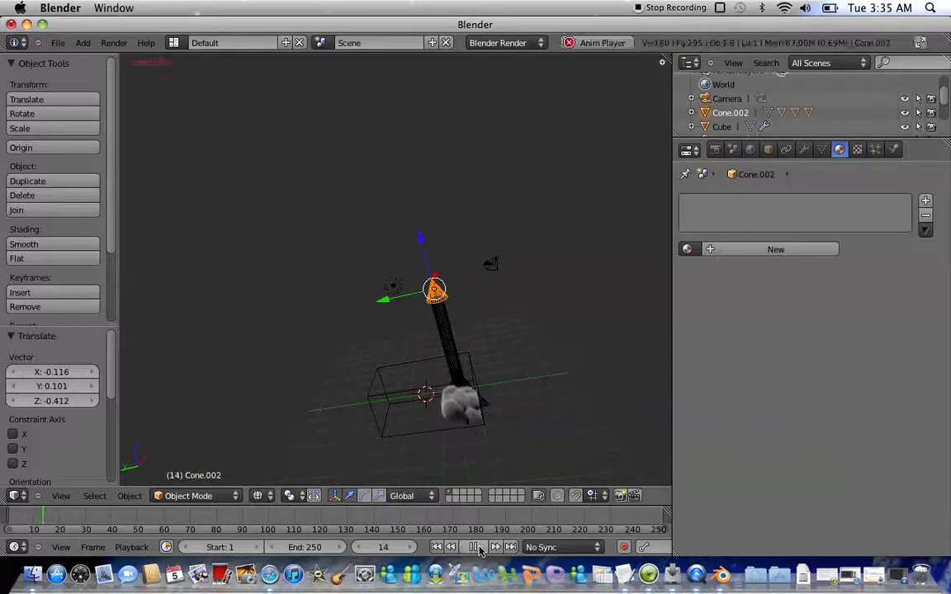
pyautogui.click(479, 548)
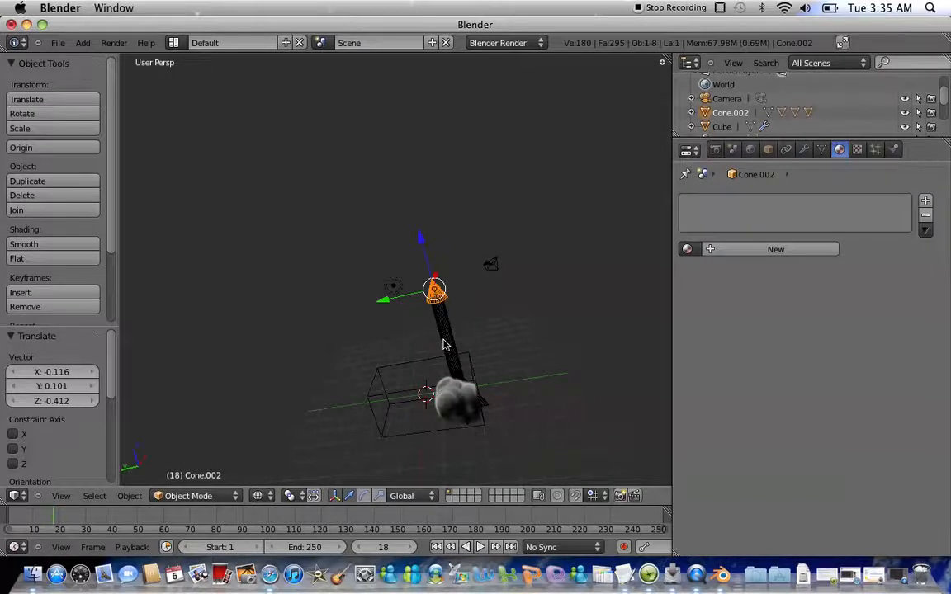
# Step: Insert a Location keyframe for the nose cone at frame 18 and raise the rocket about 4.569 along Z
pyautogui.press('i')
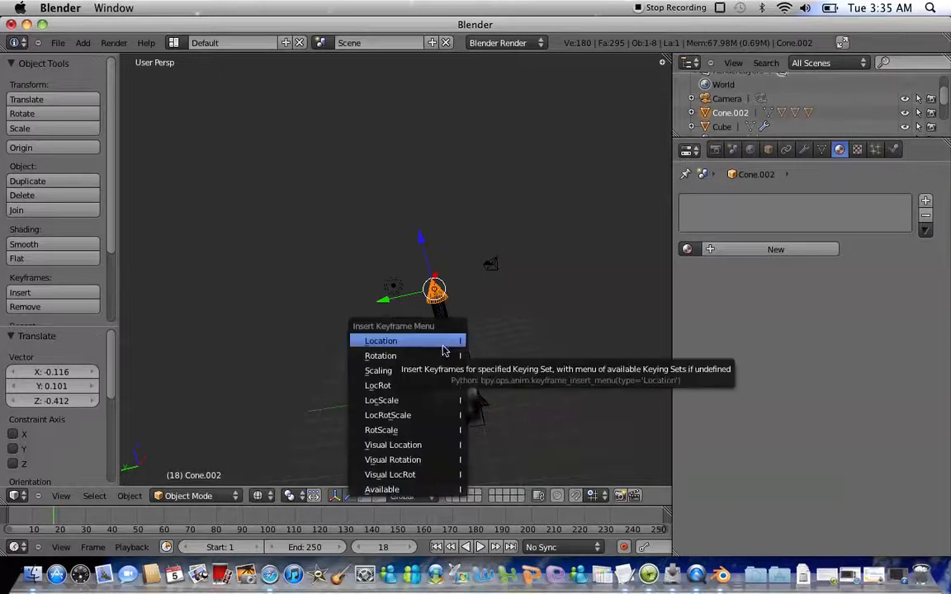
pyautogui.click(443, 351)
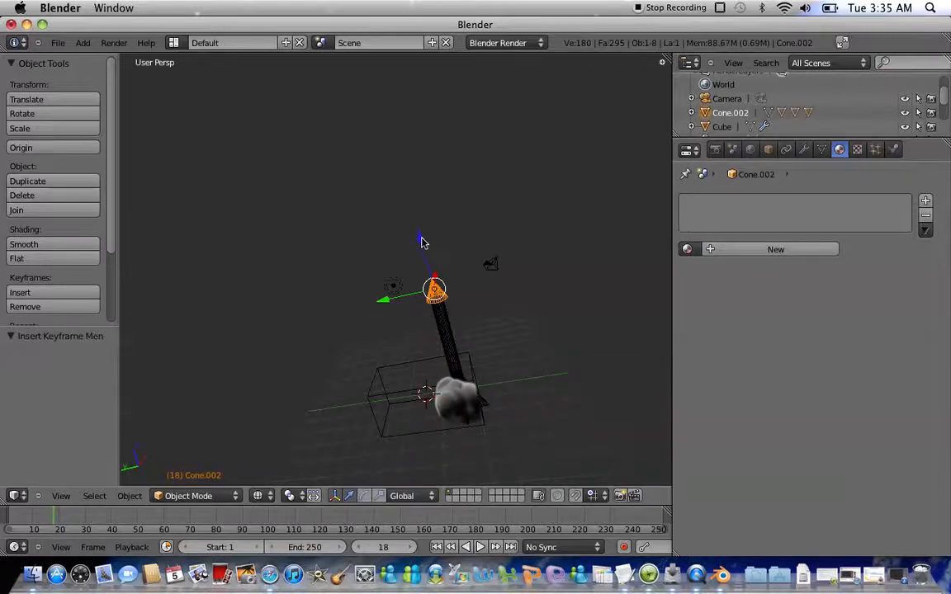
pyautogui.moveTo(421, 241); pyautogui.dragTo(404, 160)
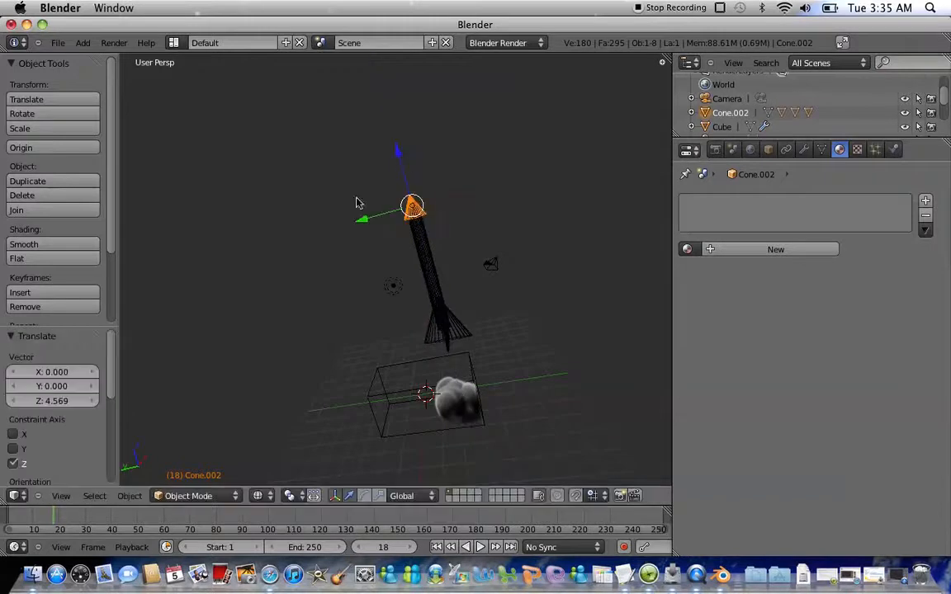
# Step: Play the launch animation from frame 28, rewind it to about frame 10 during playback, stop it, and return to frame 18
pyautogui.click(80, 525)
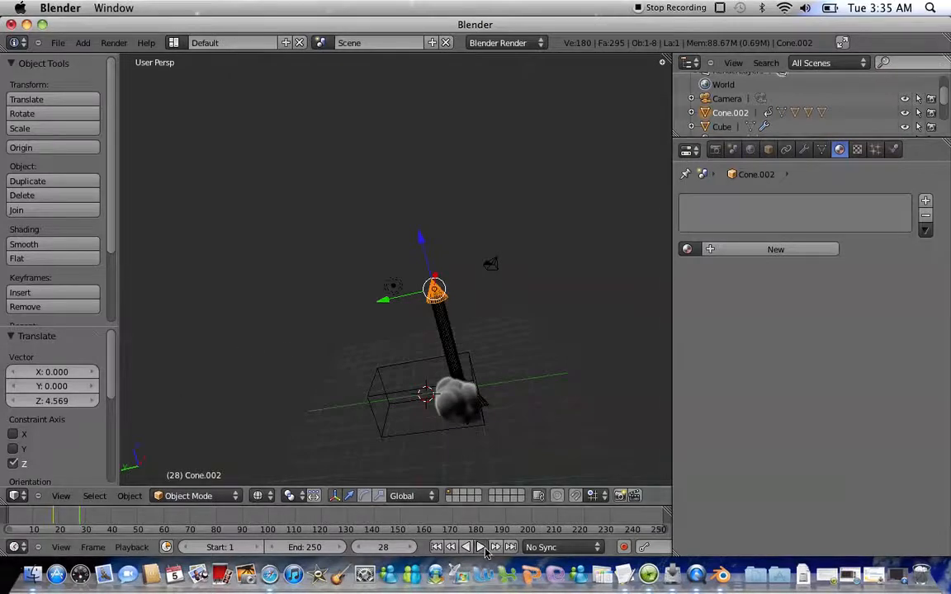
pyautogui.click(484, 549)
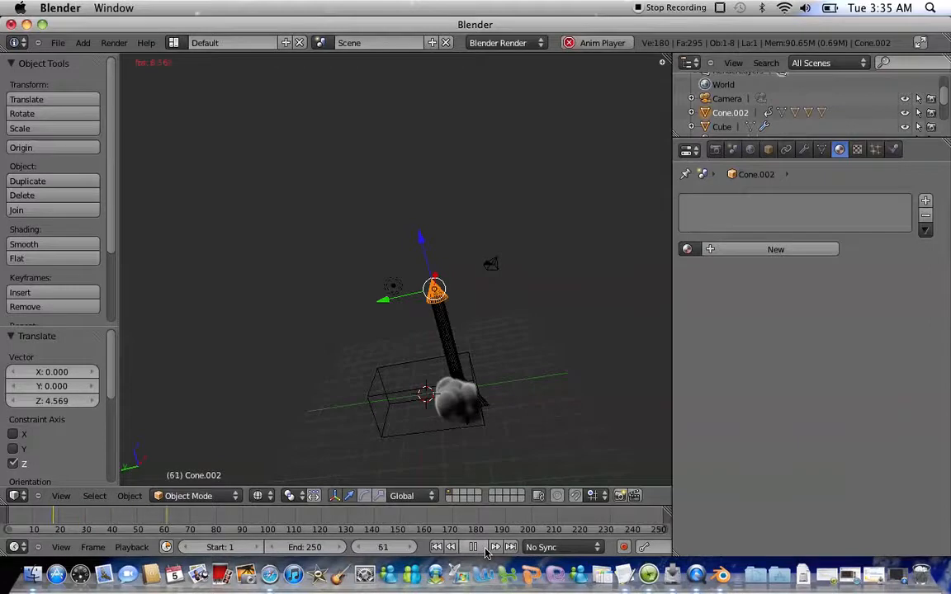
pyautogui.click(34, 525)
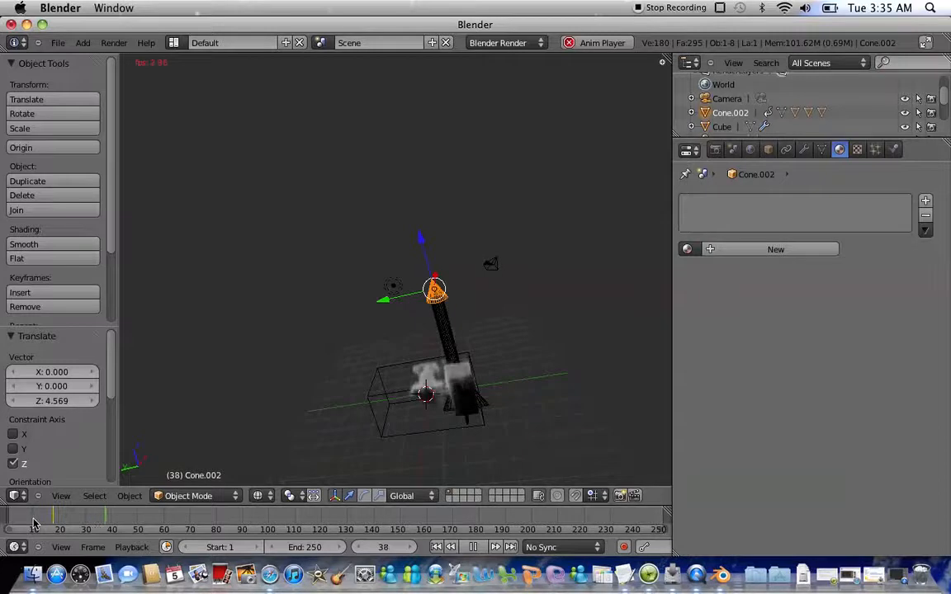
pyautogui.click(34, 525)
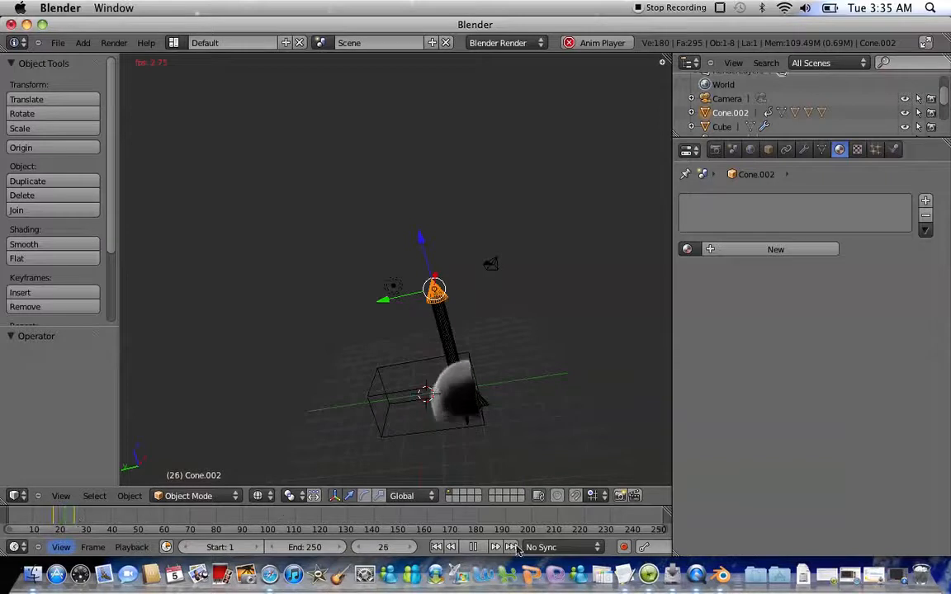
pyautogui.click(483, 548)
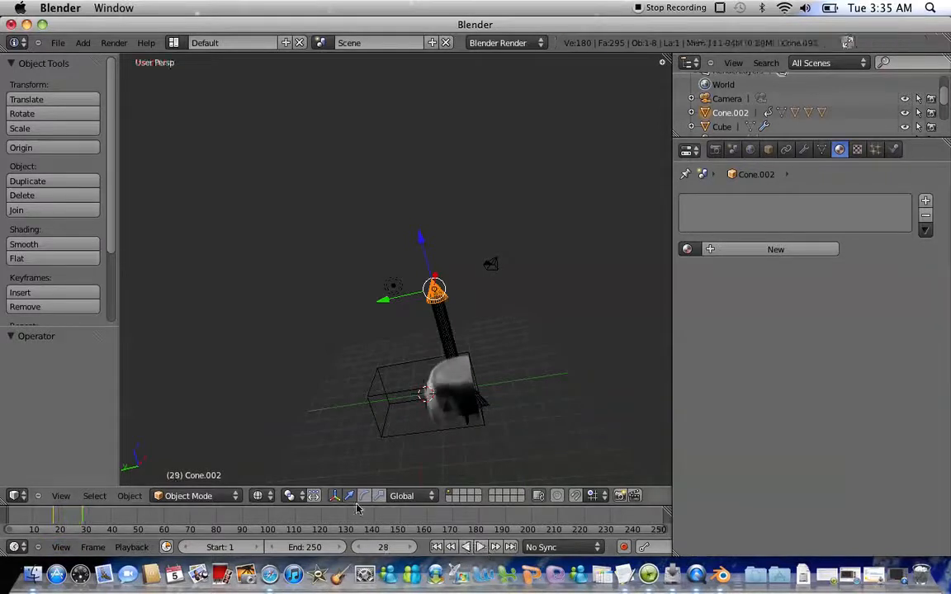
pyautogui.press('Right')
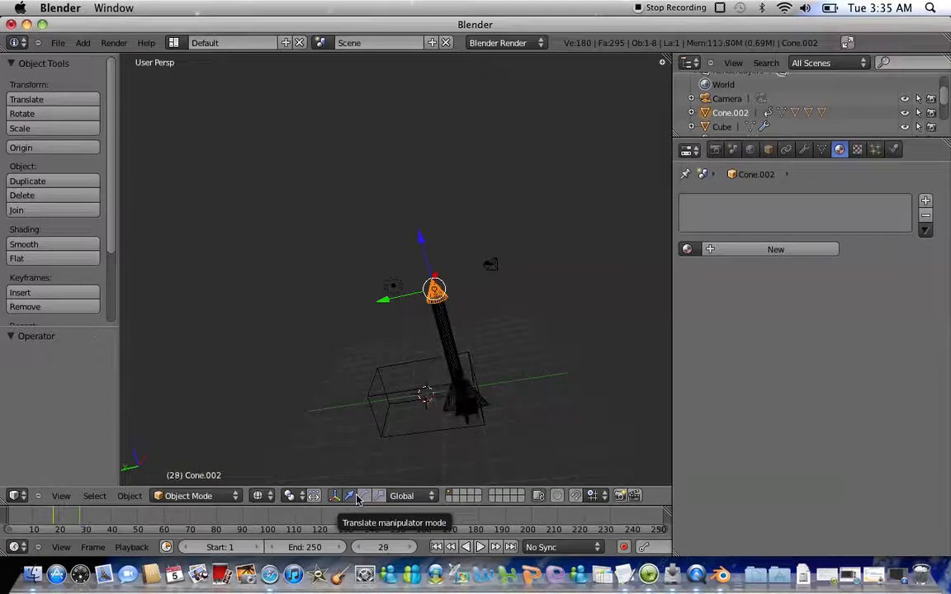
pyautogui.press('Down')
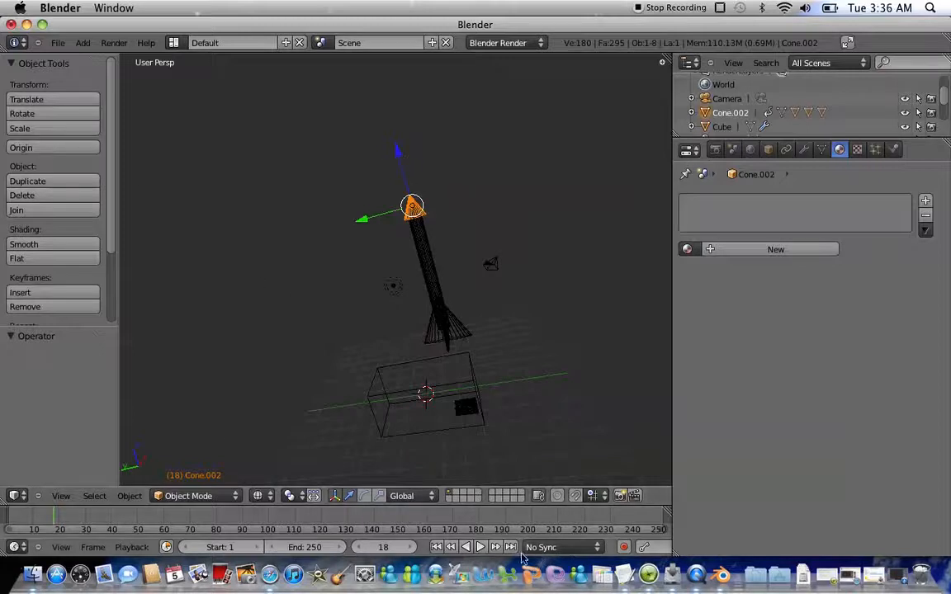
# Step: Play the animation from frame 18, stop it, and replay it from frame 1
pyautogui.click(480, 547)
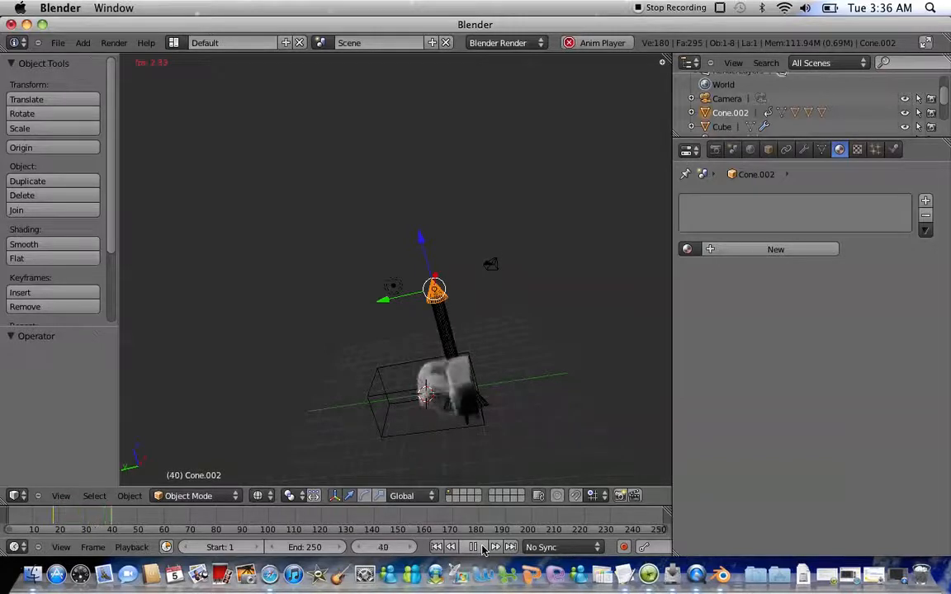
pyautogui.click(480, 548)
pyautogui.click(450, 550)
pyautogui.click(439, 548)
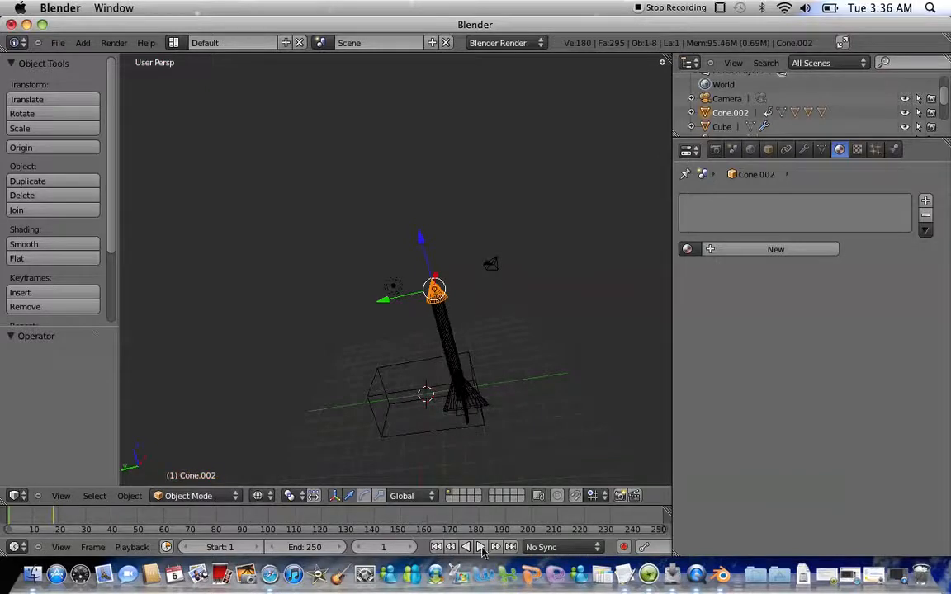
pyautogui.click(481, 548)
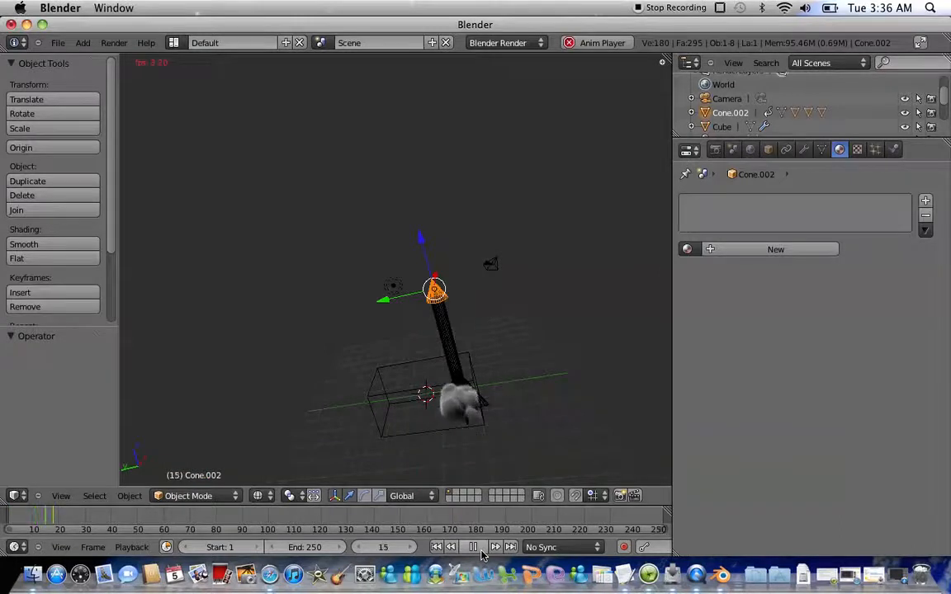
# Step: Stop playback at frame 19 and insert a Location keyframe for the nose cone
pyautogui.click(482, 549)
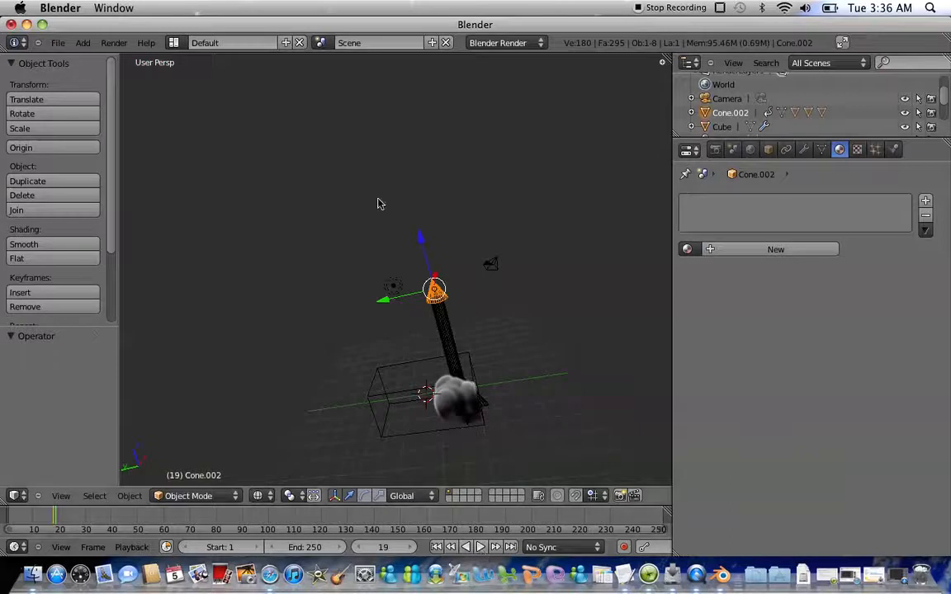
pyautogui.press('i')
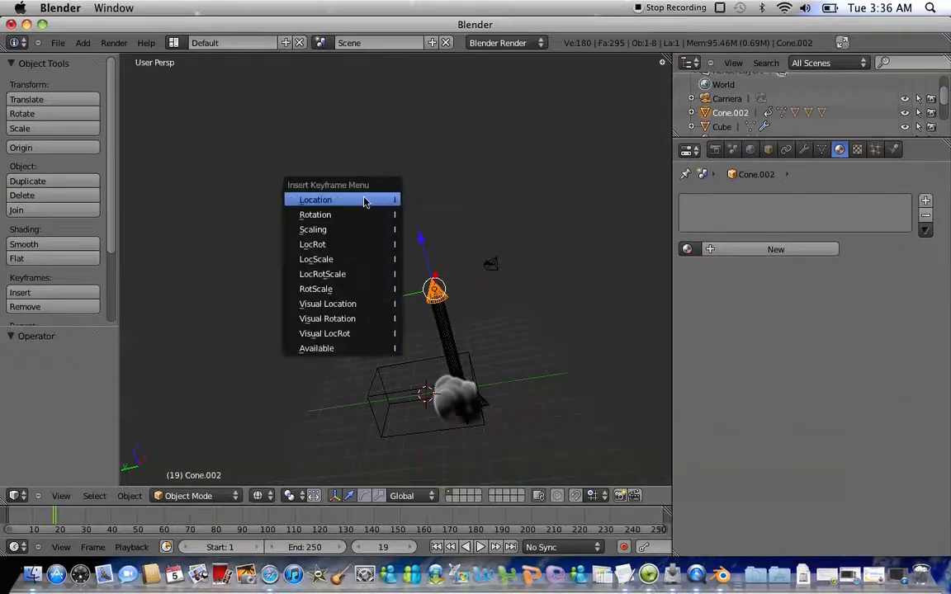
pyautogui.click(365, 201)
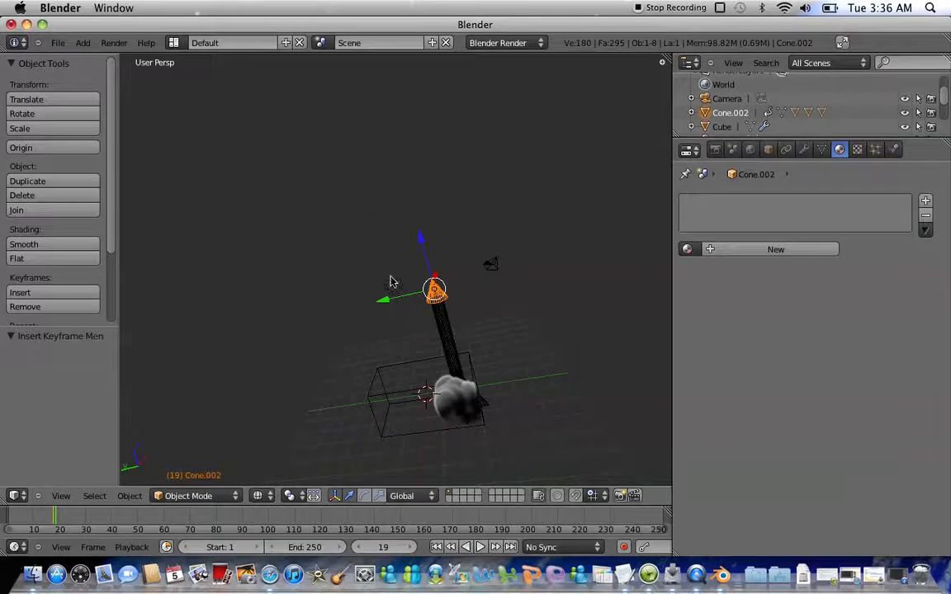
# Step: At frame 33, raise the rocket about 5.036 along Z and insert a Location keyframe
pyautogui.click(91, 516)
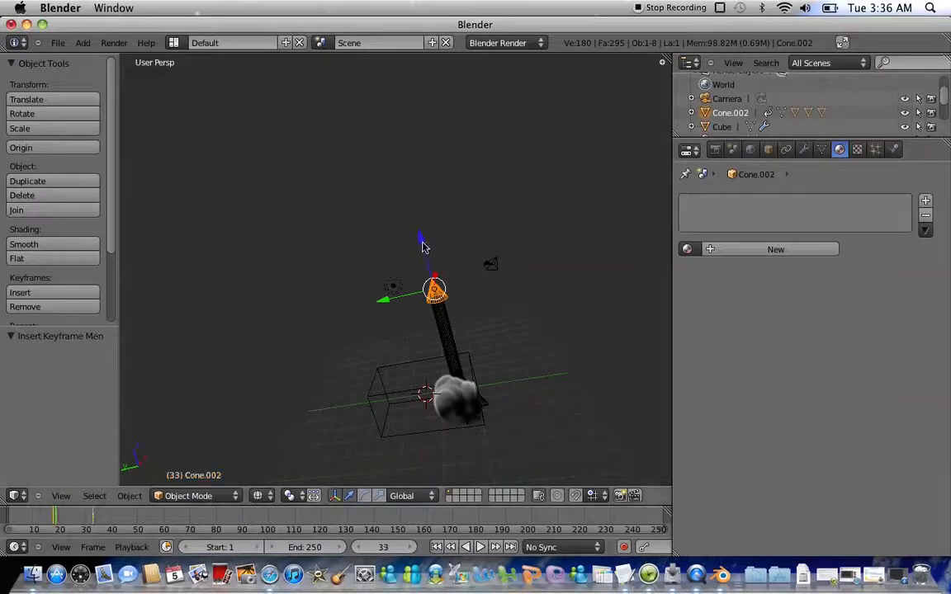
pyautogui.press('g')
pyautogui.press('z')
pyautogui.click(406, 152)
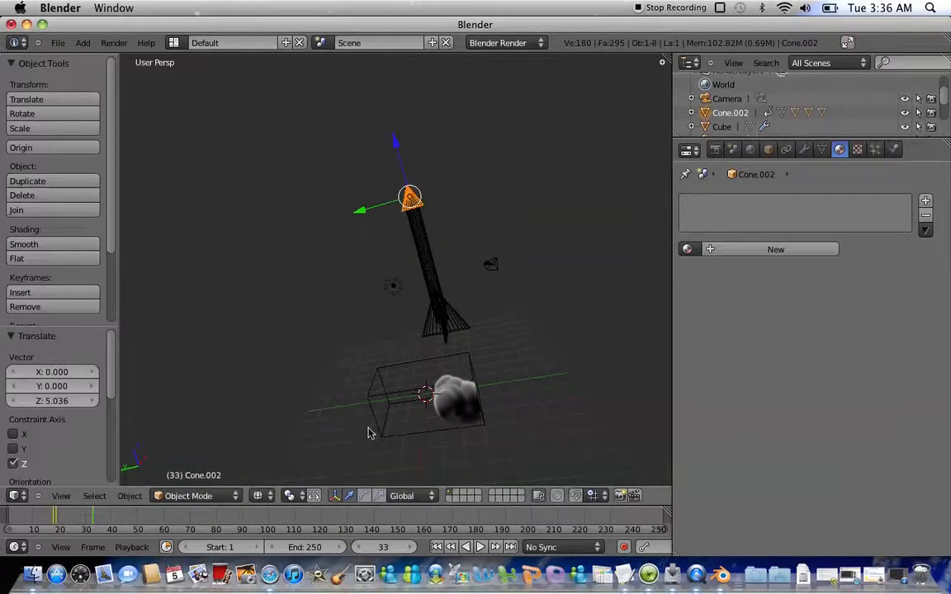
pyautogui.press('i')
pyautogui.click(360, 393)
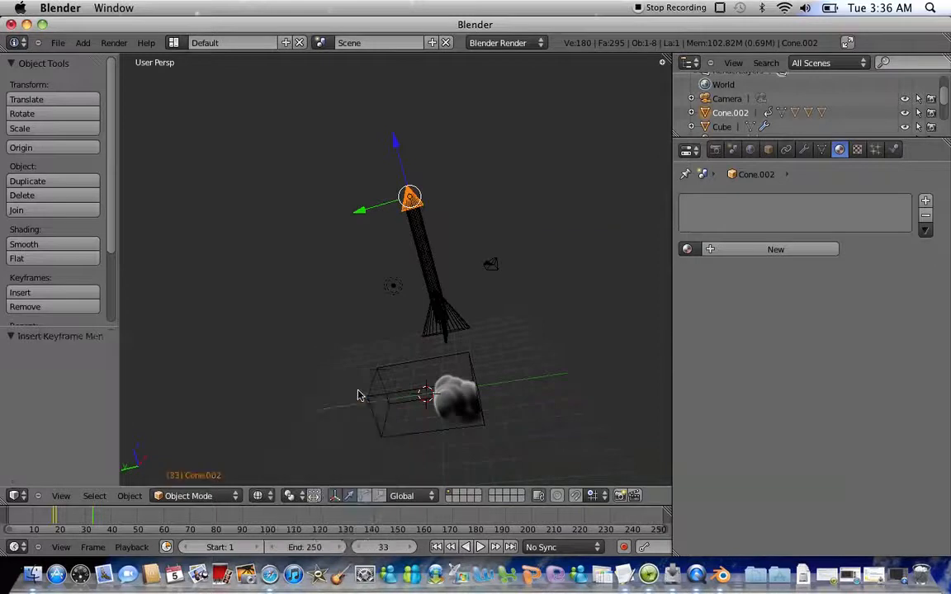
# Step: At frame 51, raise the rocket a further 6.550 or so along Z and insert a Location keyframe
pyautogui.click(140, 517)
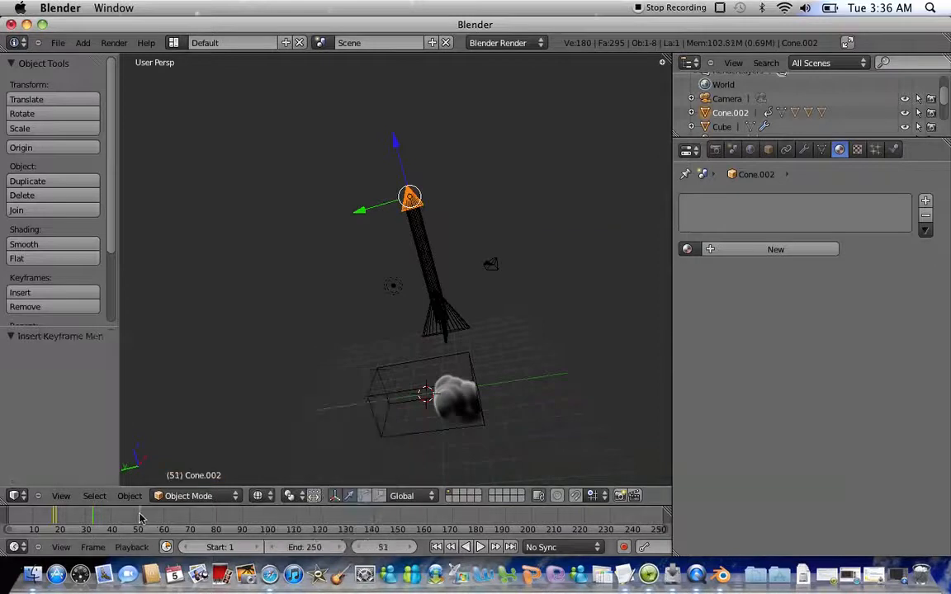
pyautogui.moveTo(393, 150); pyautogui.dragTo(357, 439)
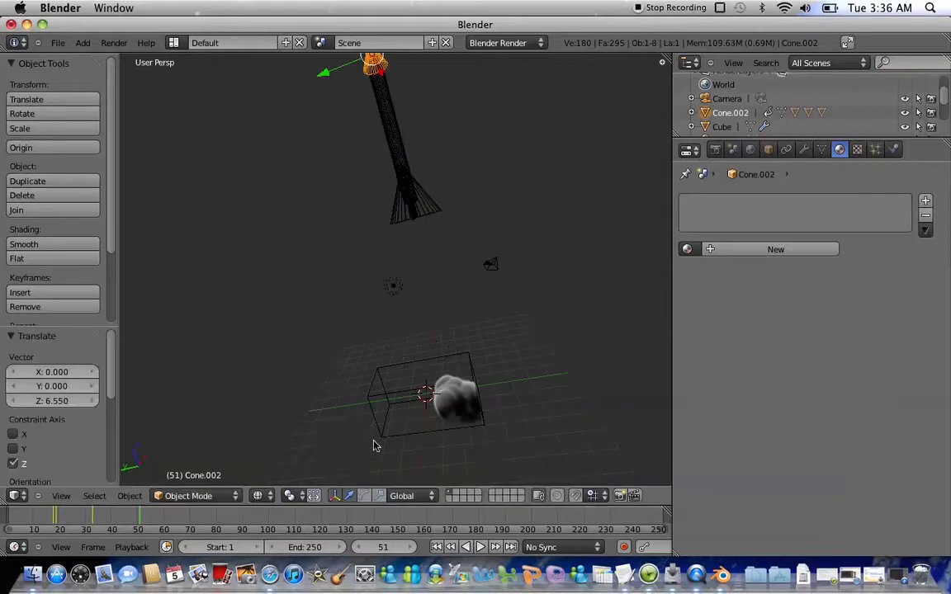
pyautogui.press('i')
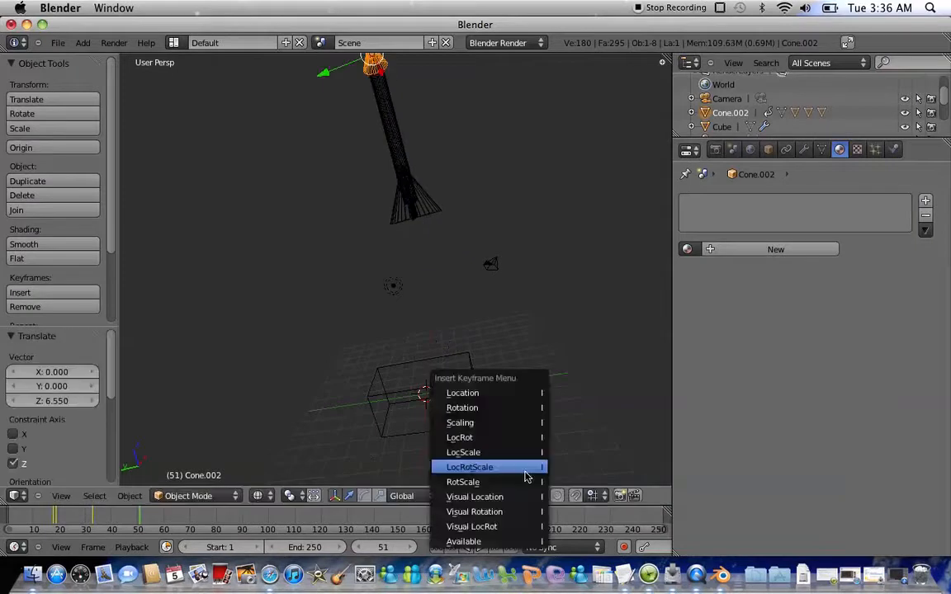
pyautogui.click(509, 401)
# Step: Try to raise the rocket about 7.525 along Z at frame 72
pyautogui.click(196, 519)
pyautogui.keyDown('shift'); pyautogui.scroll(5, 346, 142); pyautogui.keyUp('shift')
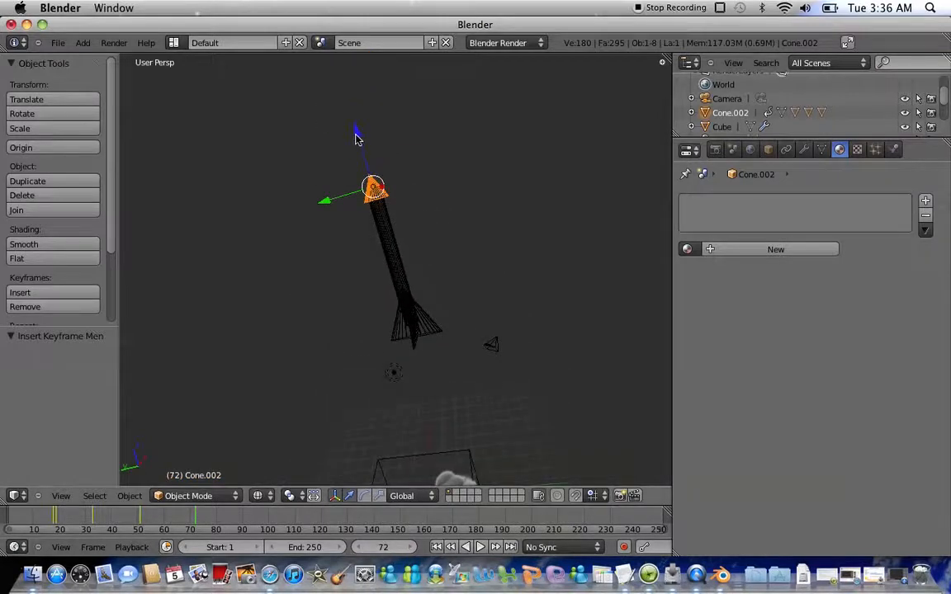
pyautogui.moveTo(356, 139); pyautogui.dragTo(298, 383)
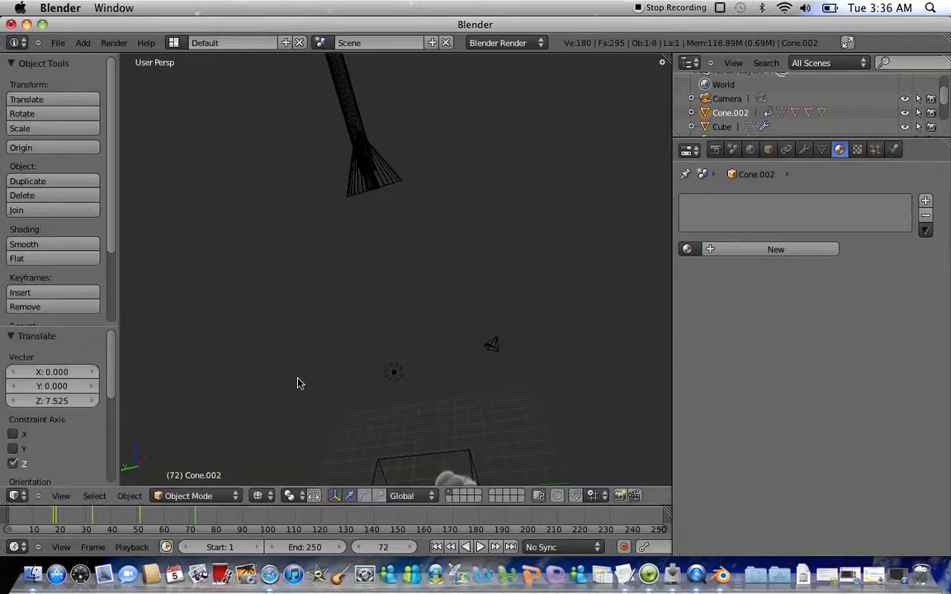
pyautogui.scroll(-4, 289, 381)
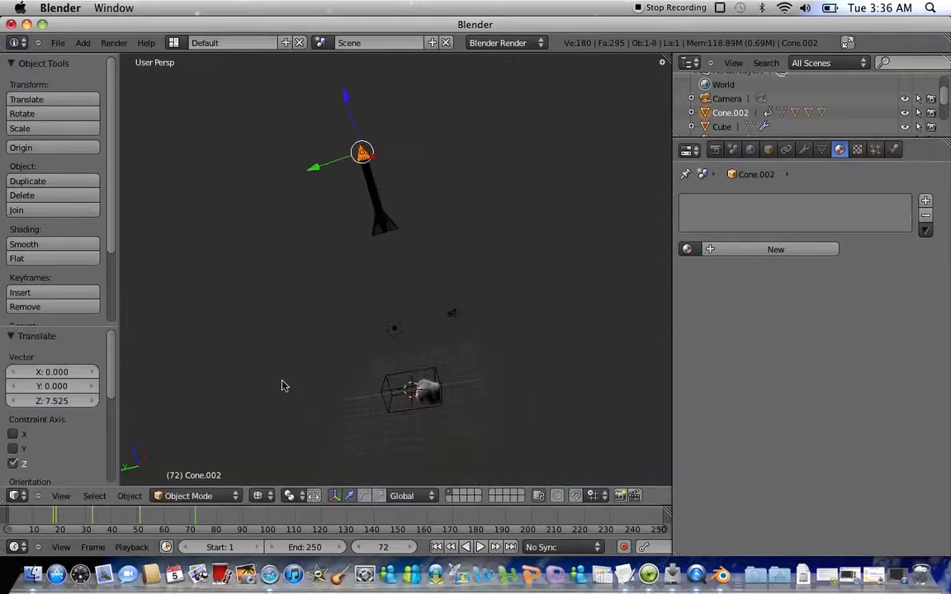
# Step: Play the launch animation, stop it at frame 102, and insert a Location keyframe for the nose cone there
pyautogui.click(482, 548)
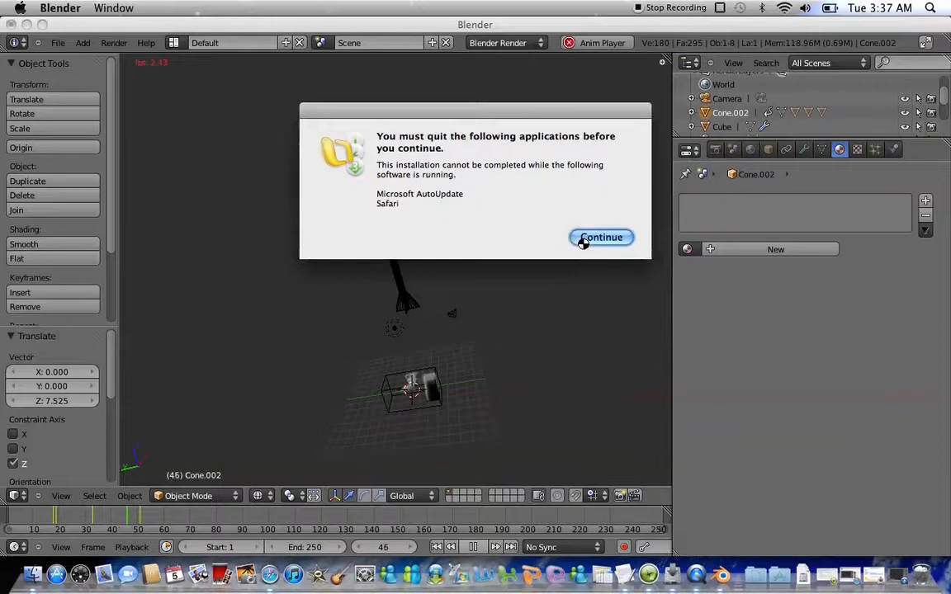
pyautogui.click(348, 116)
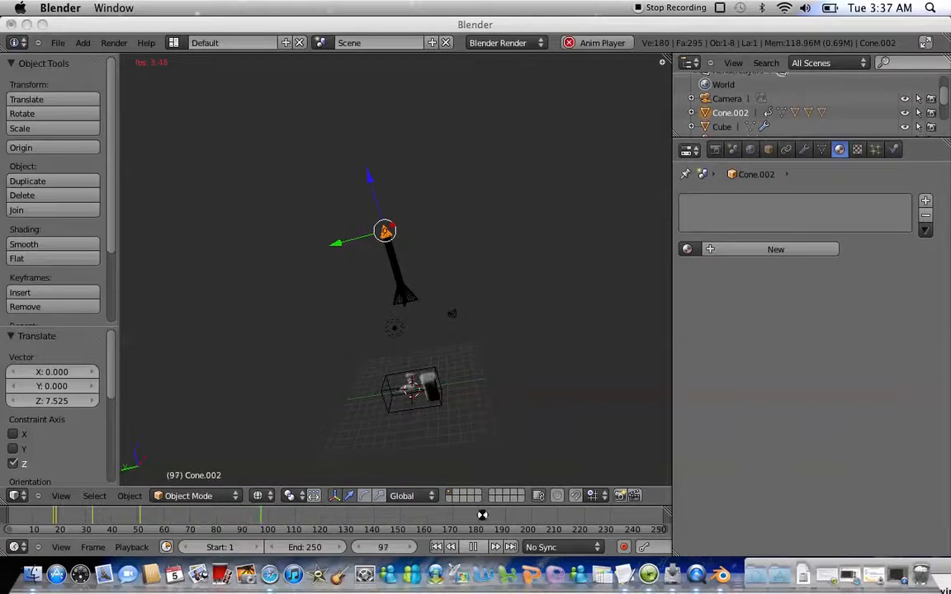
pyautogui.hotkey('alt', 'a')
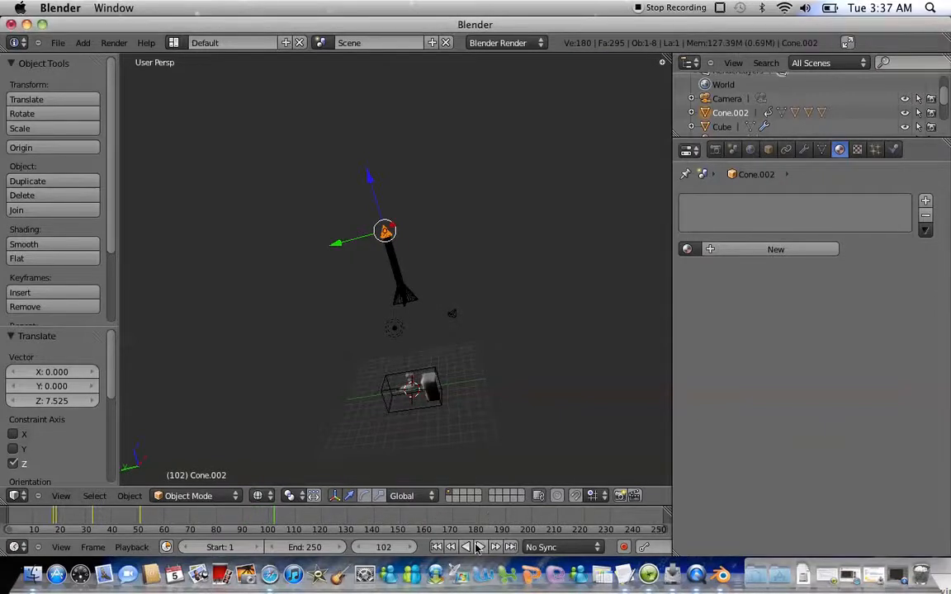
pyautogui.press('i')
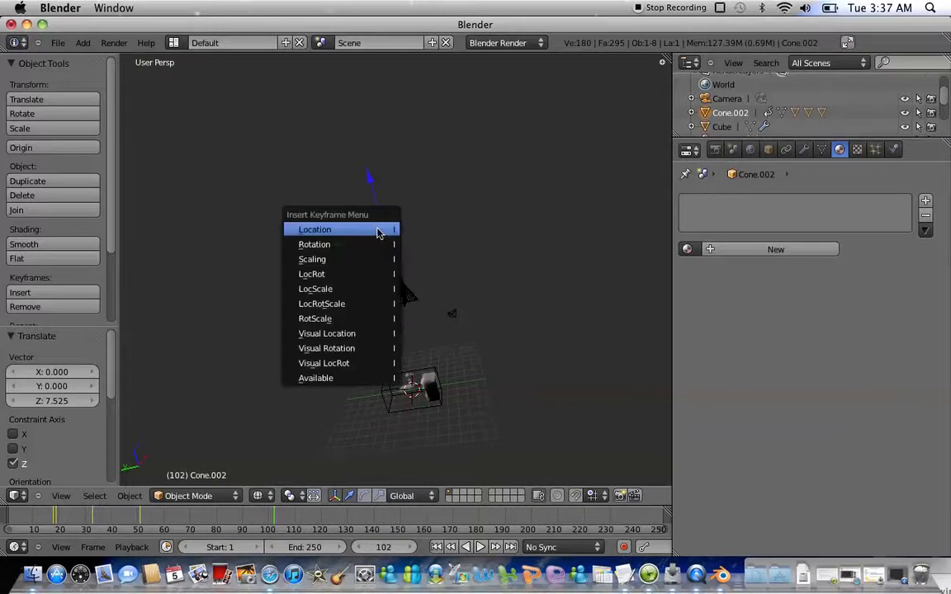
pyautogui.click(381, 232)
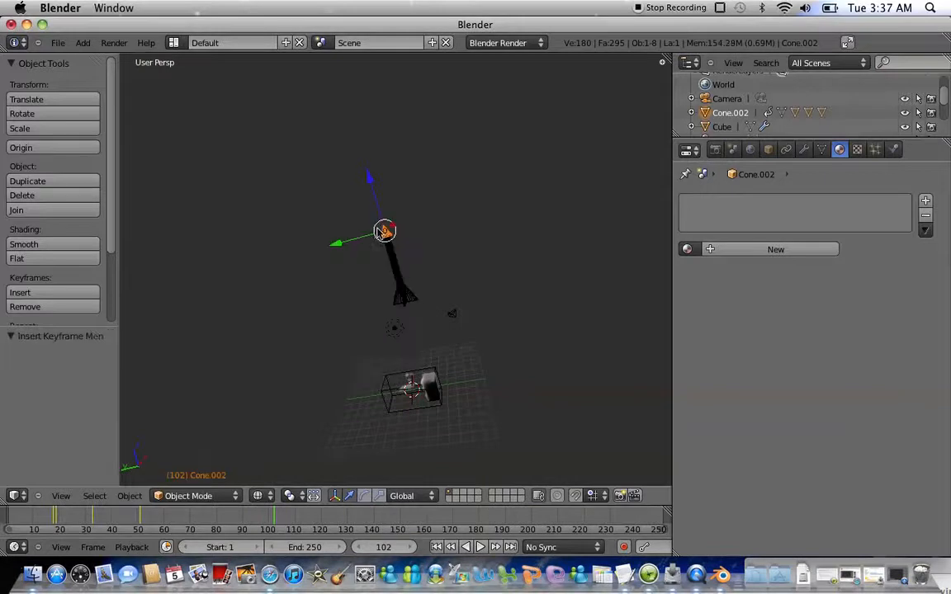
# Step: At frame 68, raise the rocket about 6.523 along Z and insert a Location keyframe
pyautogui.click(185, 522)
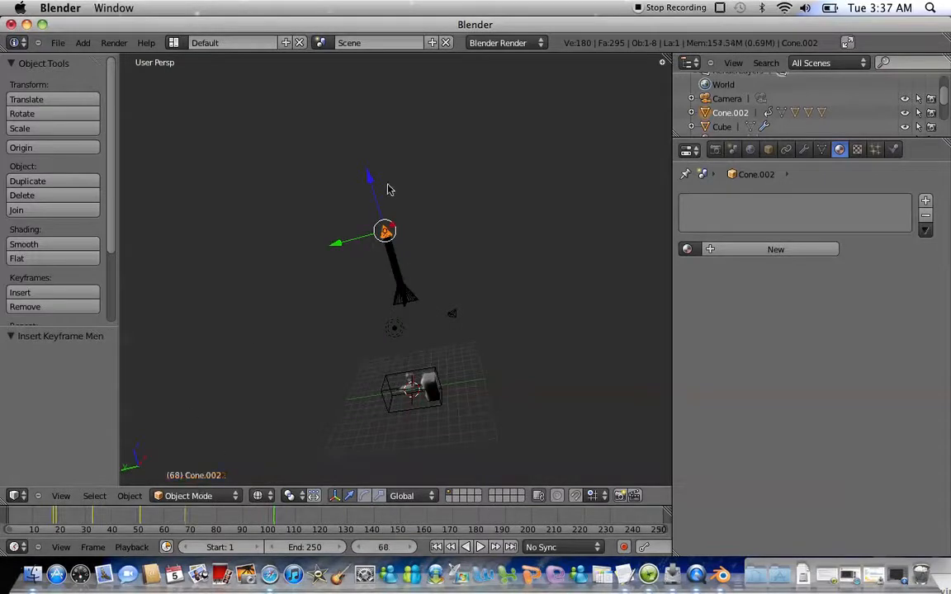
pyautogui.moveTo(369, 183); pyautogui.dragTo(350, 116)
pyautogui.press('i')
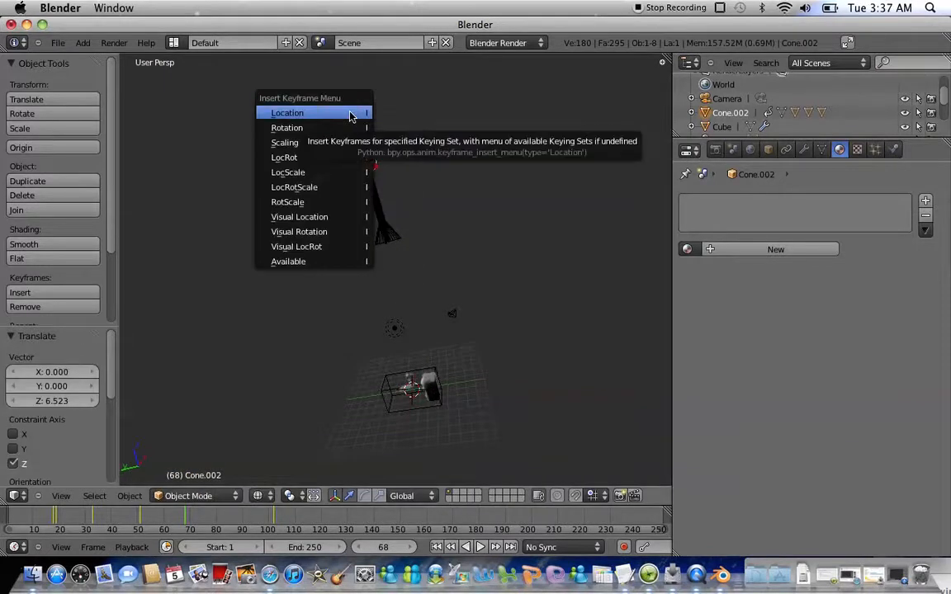
pyautogui.click(350, 116)
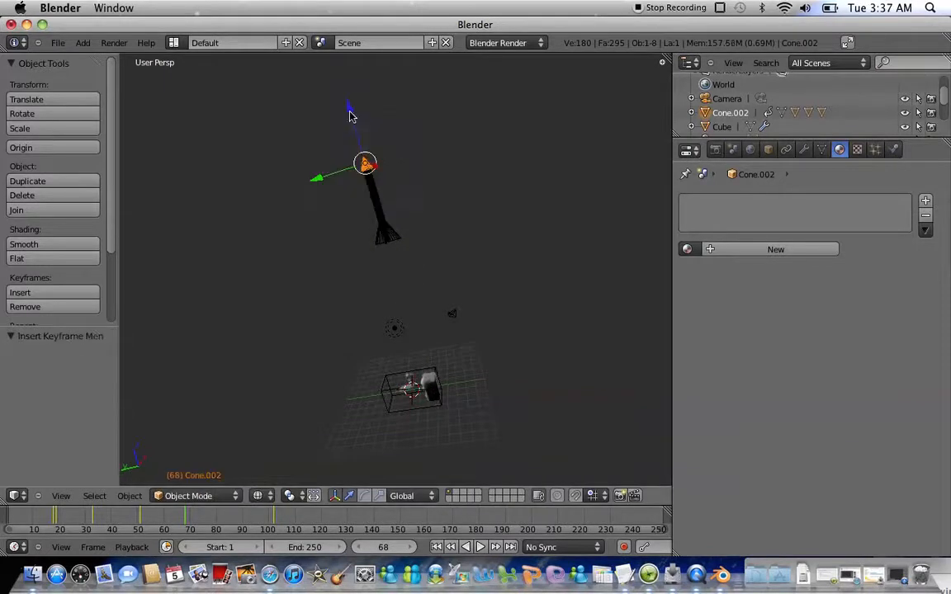
# Step: At frame 84, raise the rocket about 13.036 along Z and insert a Location keyframe
pyautogui.click(228, 518)
pyautogui.moveTo(358, 142); pyautogui.dragTo(319, 420)
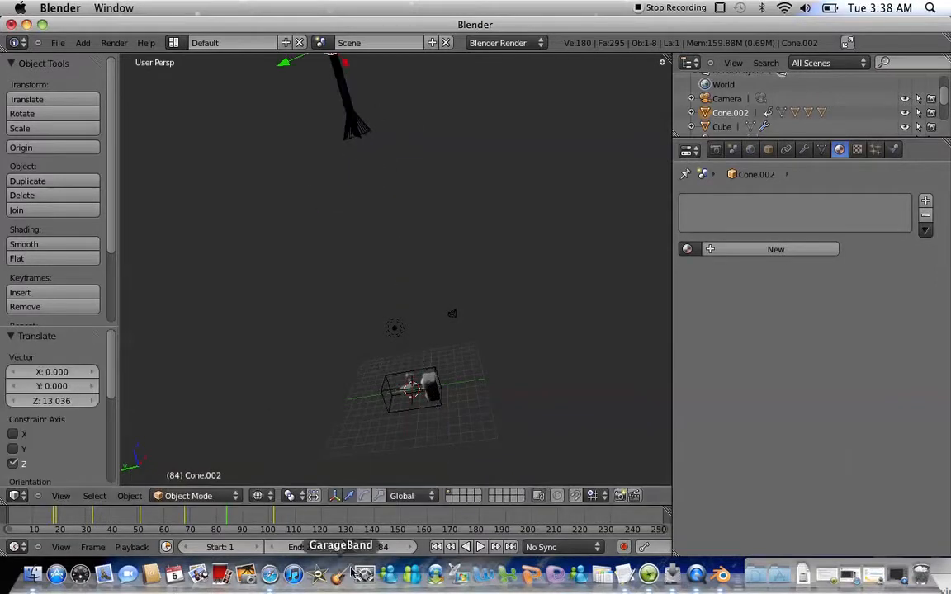
pyautogui.press('i')
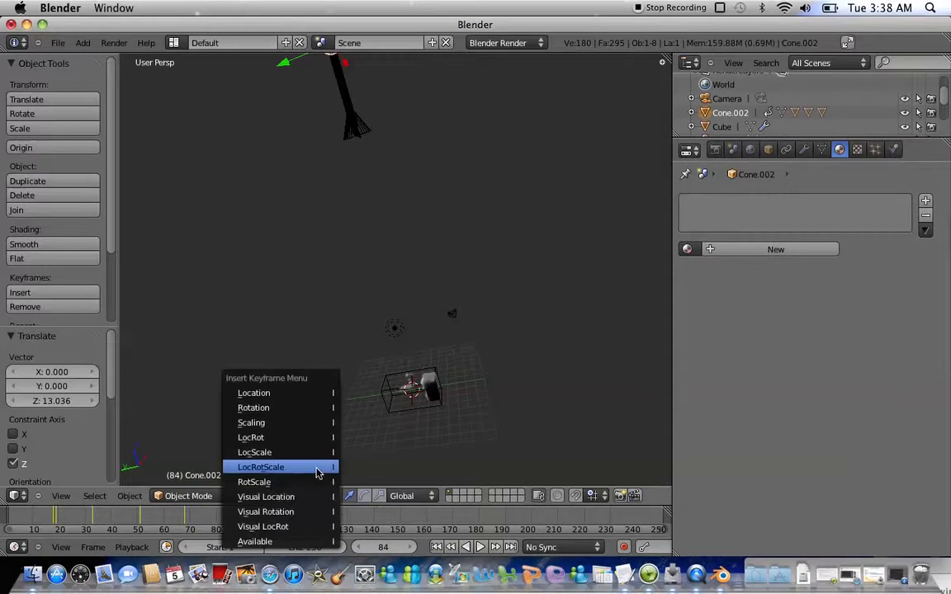
pyautogui.click(291, 391)
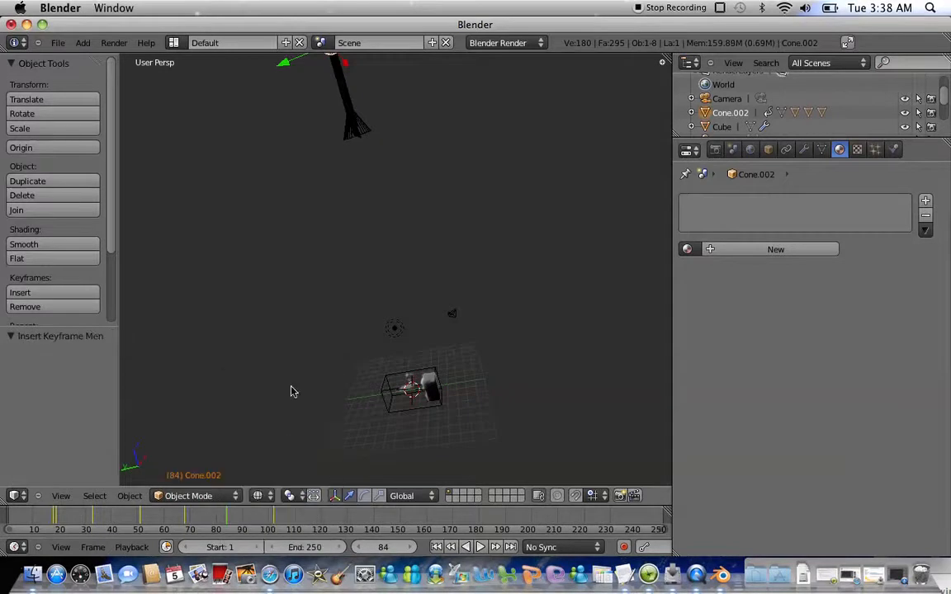
# Step: Try to raise the rocket about 28.955 along Z at frame 101
pyautogui.click(272, 520)
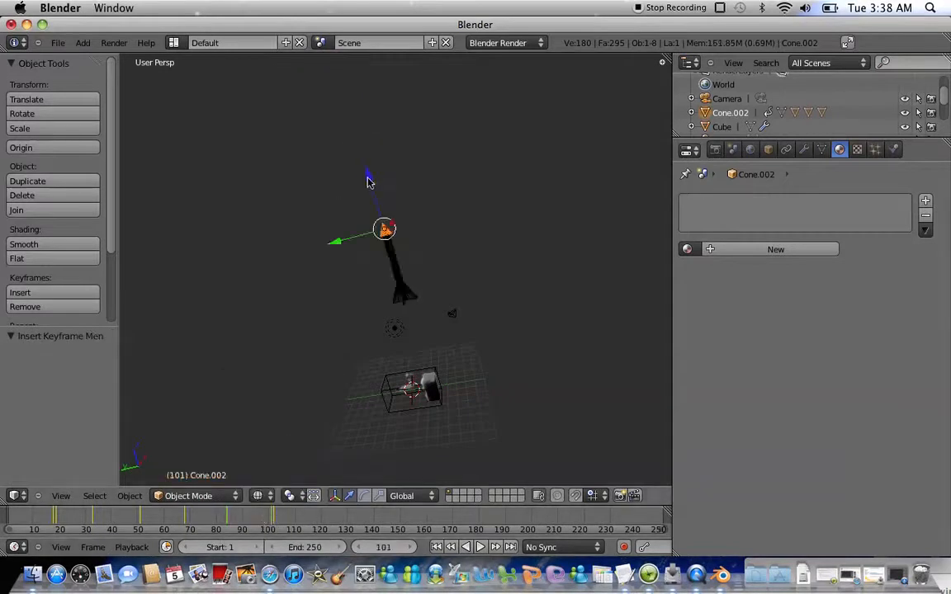
pyautogui.moveTo(369, 182); pyautogui.dragTo(223, 258)
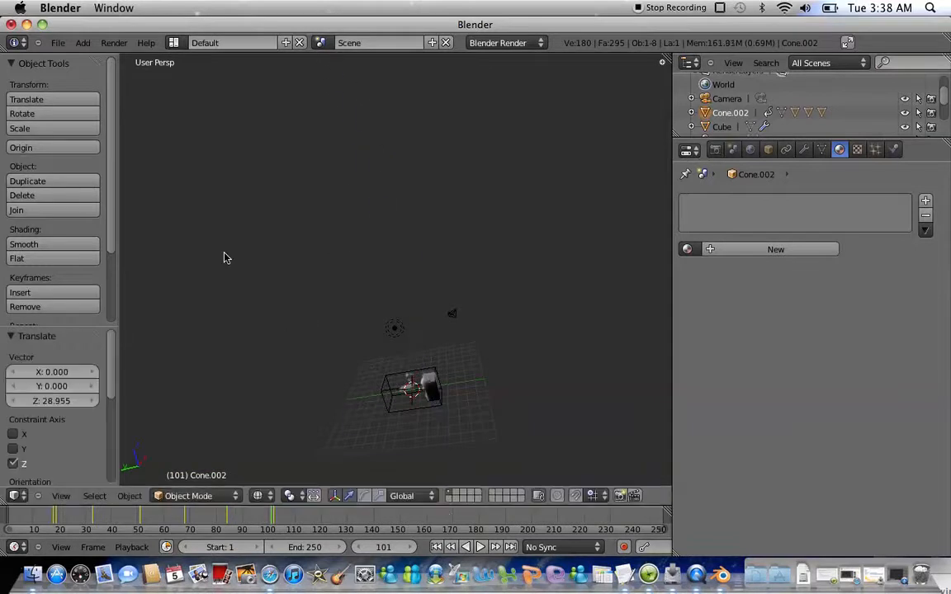
# Step: Play the launch animation and switch the viewport shading to Textured
pyautogui.click(476, 548)
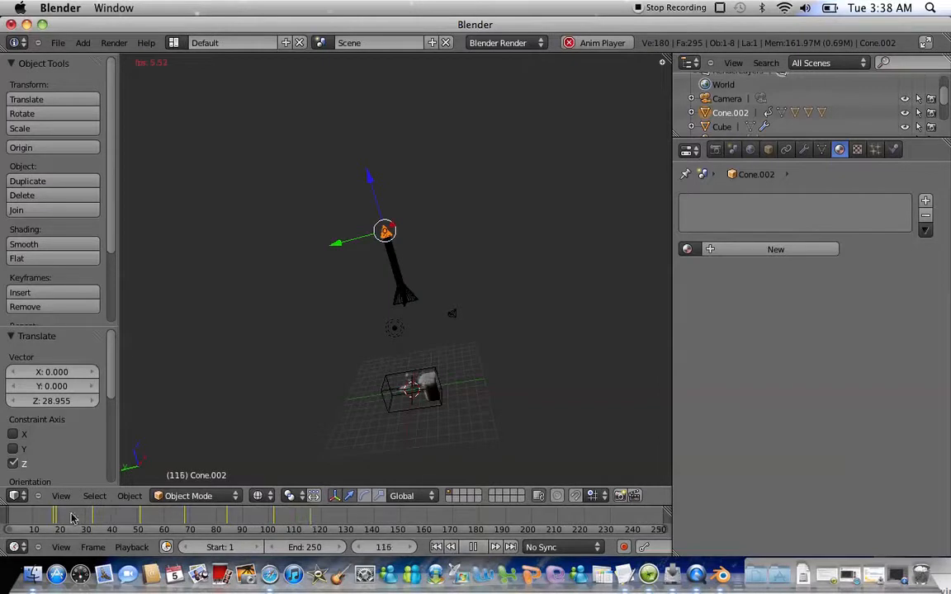
pyautogui.click(269, 499)
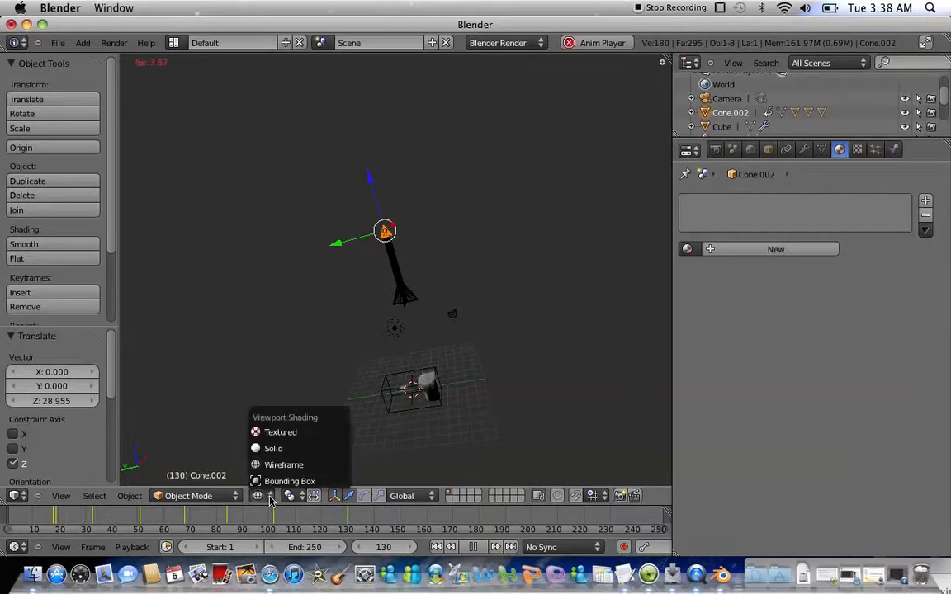
pyautogui.click(270, 438)
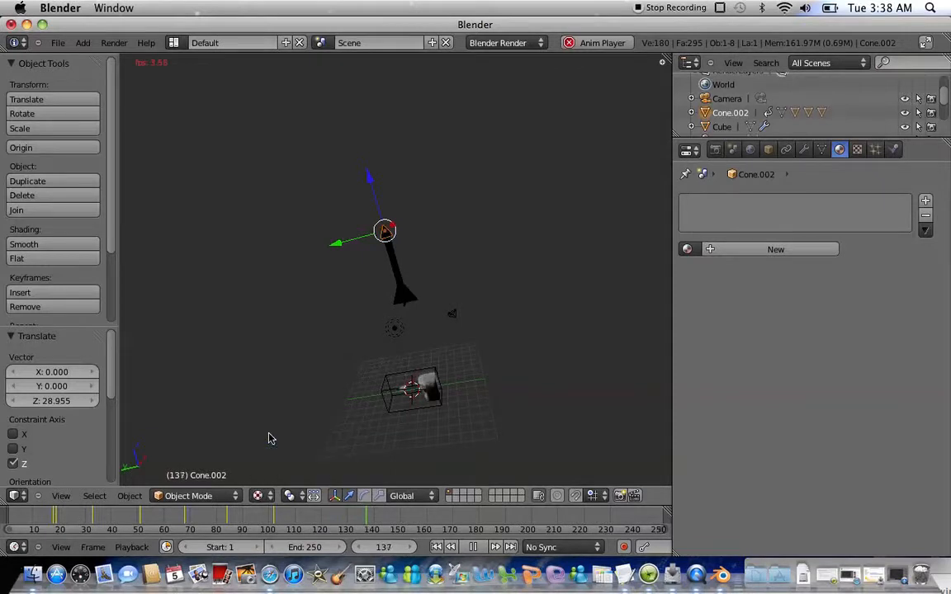